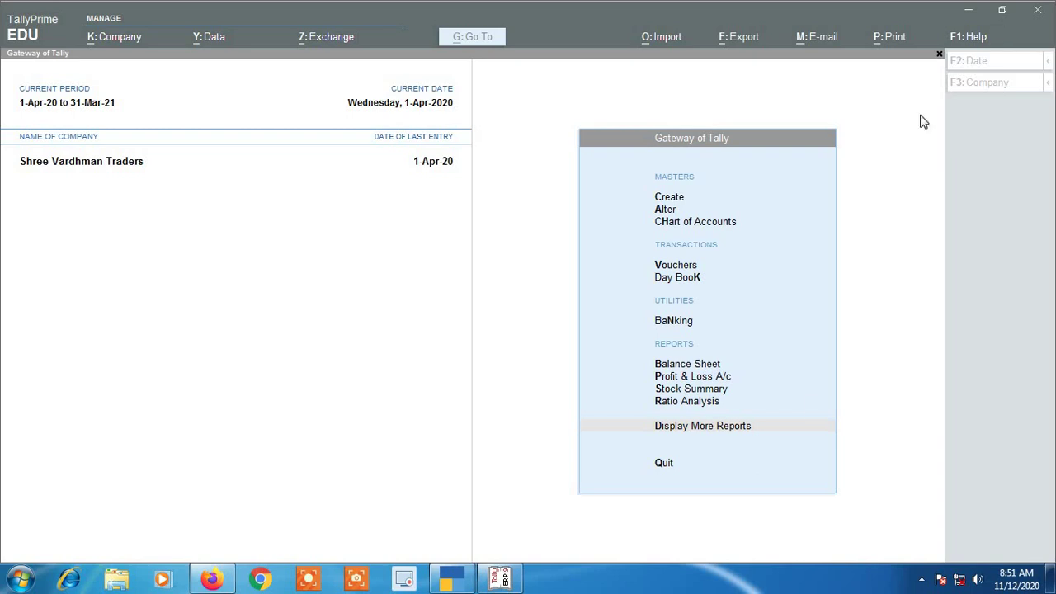
# - Switch to Tally.ERP 9, examine the blank creation form for a single ledger, and return to the Gateway of Tally
pyautogui.click(503, 579)
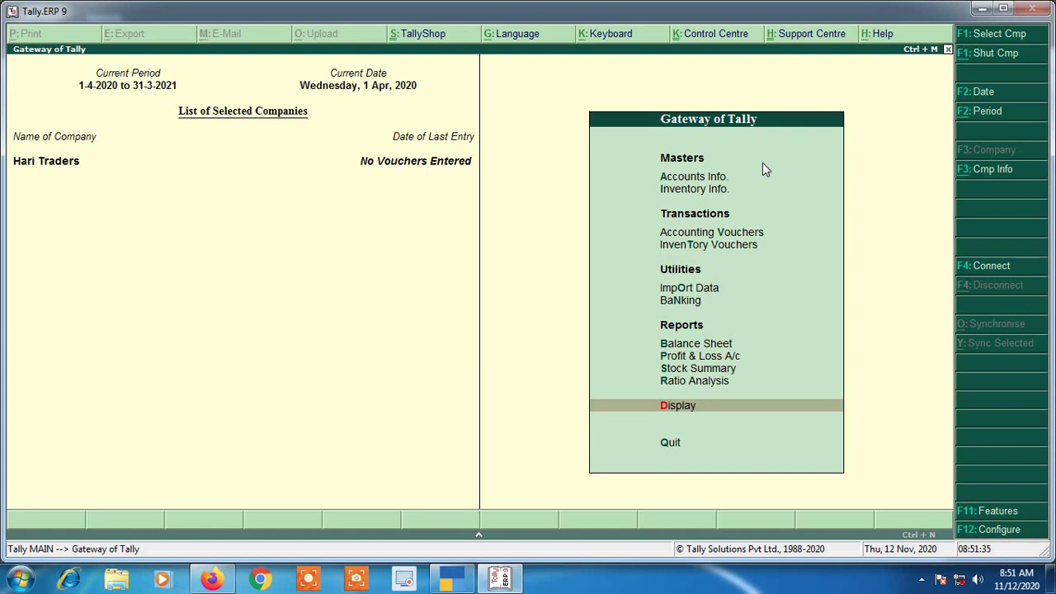
pyautogui.press('Down')
pyautogui.press('Up')
pyautogui.press('Up')
pyautogui.press('Up')
pyautogui.press('Up')
pyautogui.press('Up')
pyautogui.press('Up')
pyautogui.press('Up')
pyautogui.press('Up')
pyautogui.press('Up')
pyautogui.press('Up')
pyautogui.press('Up')
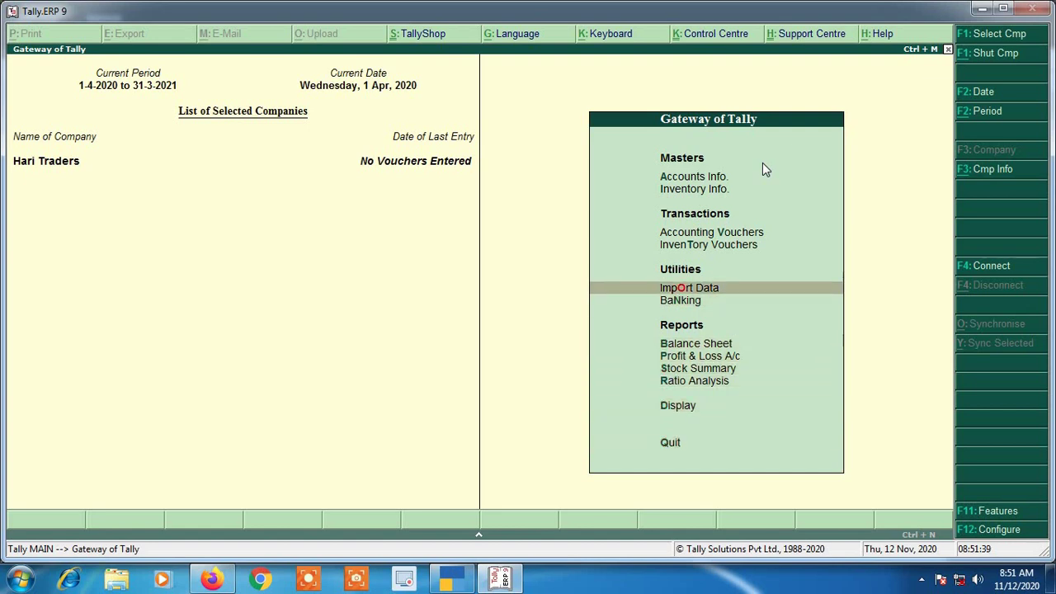
pyautogui.press('Return')
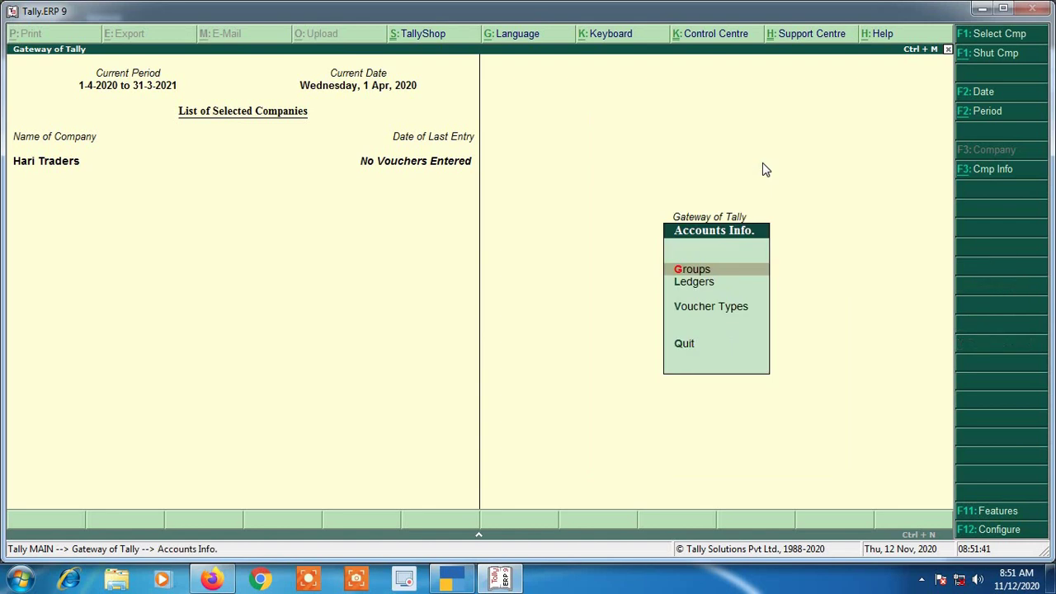
pyautogui.press('Down')
pyautogui.press('Return')
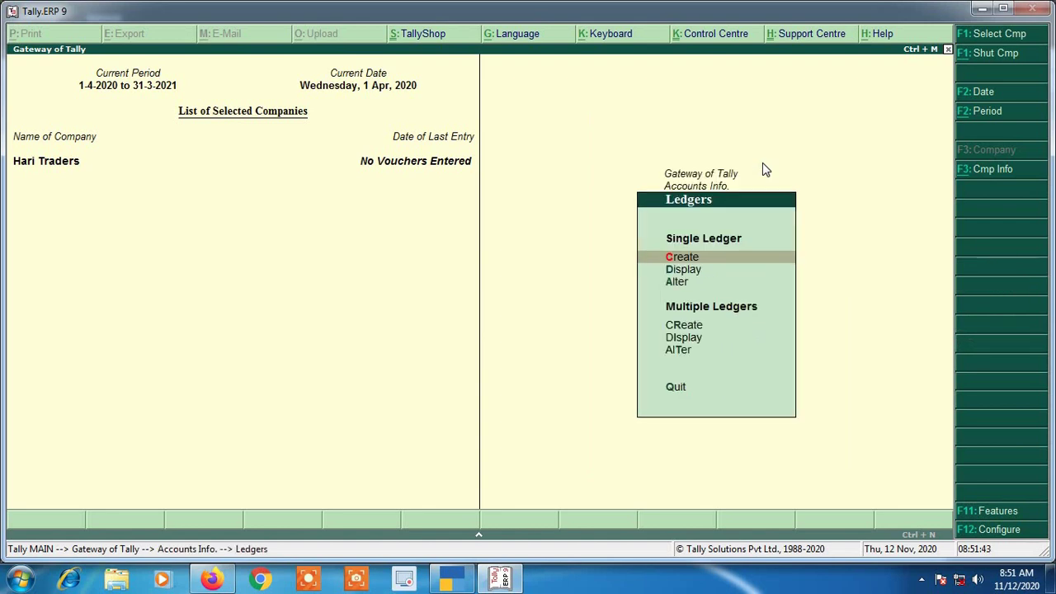
pyautogui.press('Return')
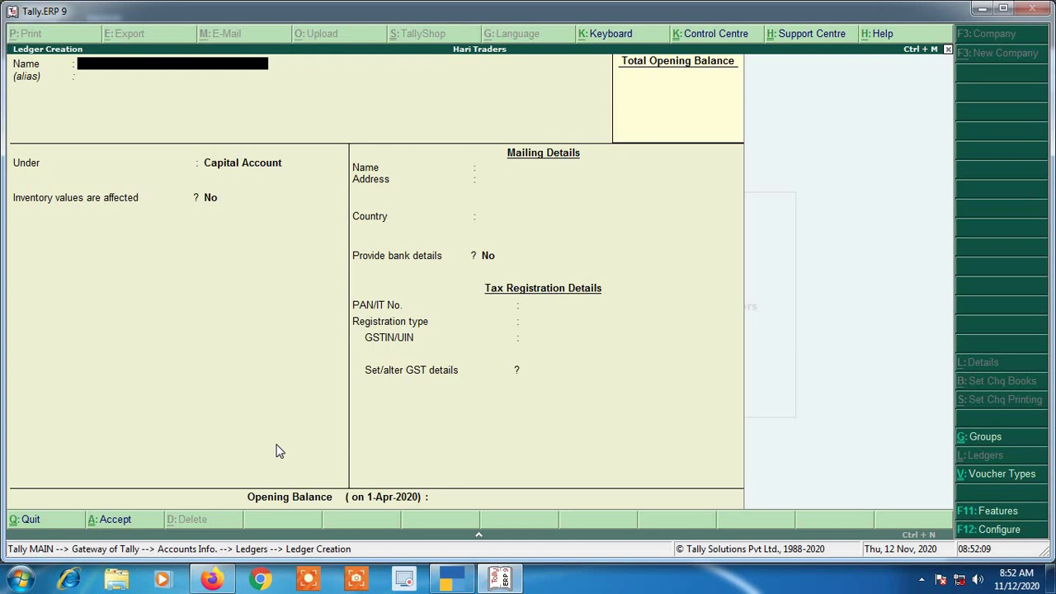
pyautogui.press('Escape')
pyautogui.press('y')
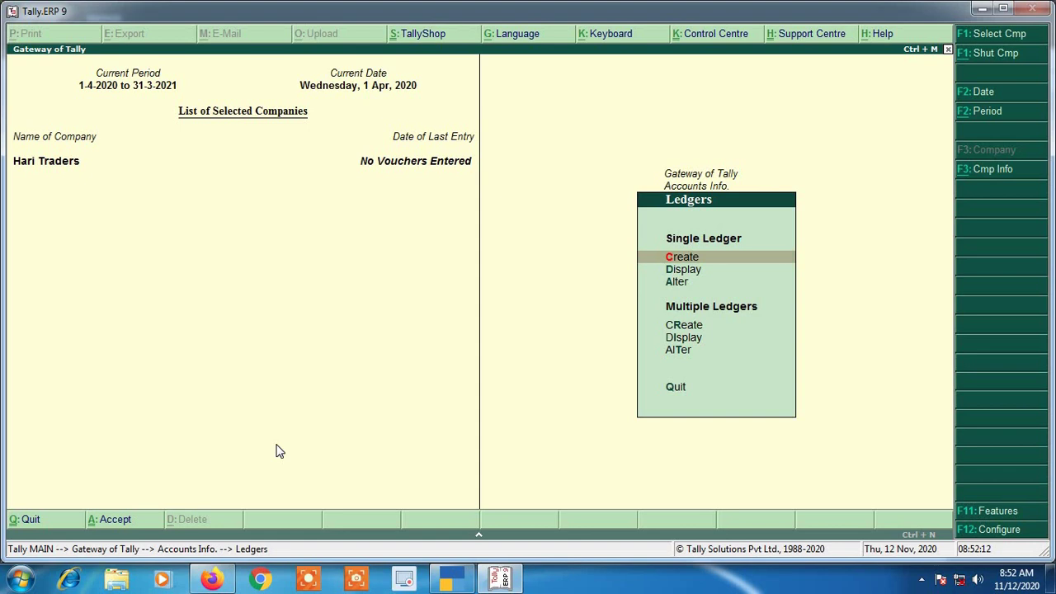
pyautogui.press('Escape')
pyautogui.press('Escape')
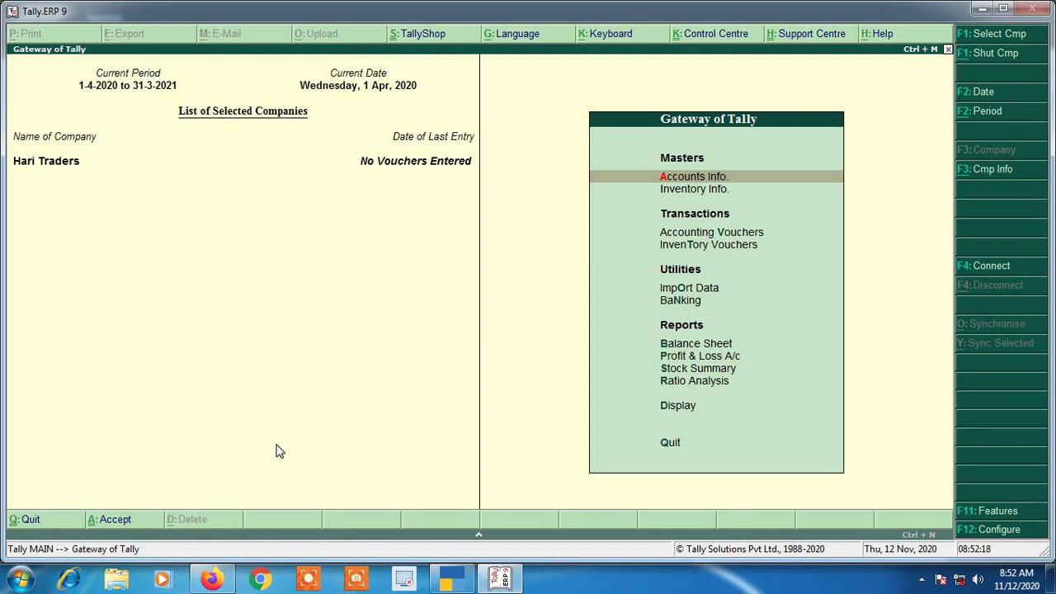
# - Examine the blank creation form for a single stock item, and return to the Gateway of Tally without saving
pyautogui.press('Down')
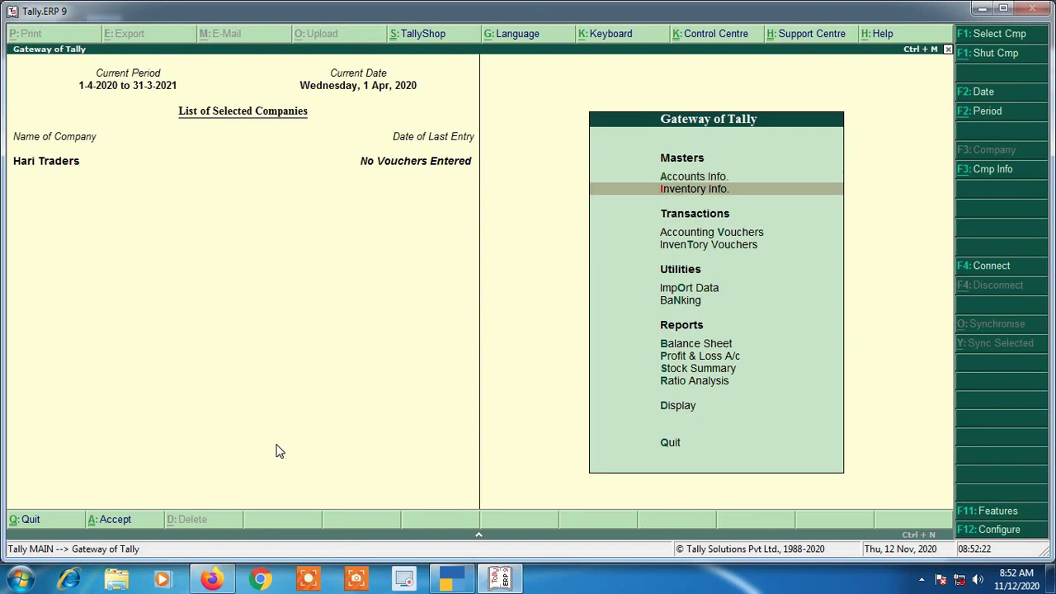
pyautogui.press('Return')
pyautogui.press('Down')
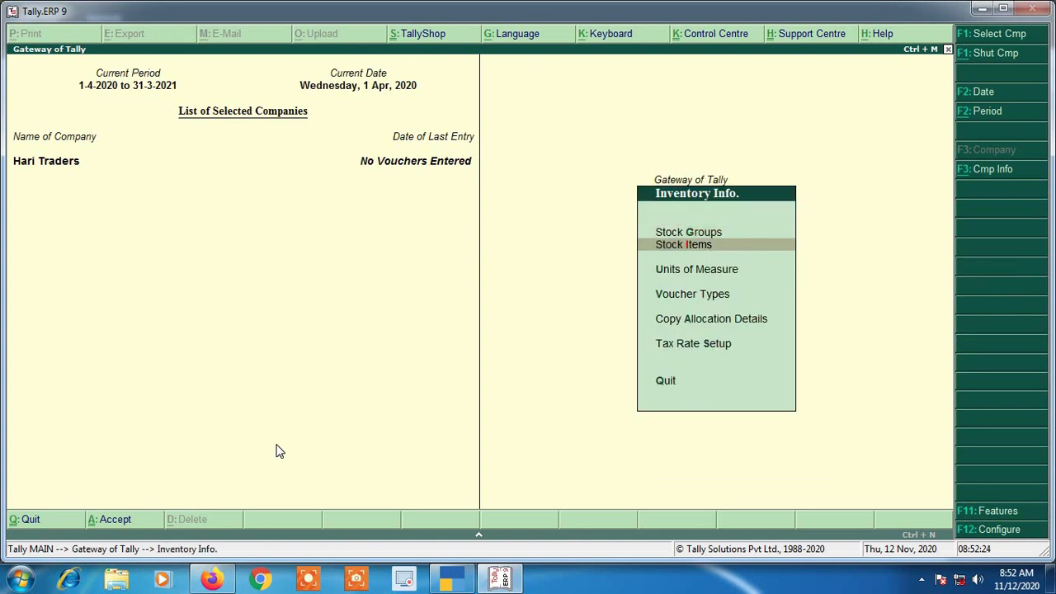
pyautogui.press('Return')
pyautogui.press('Return')
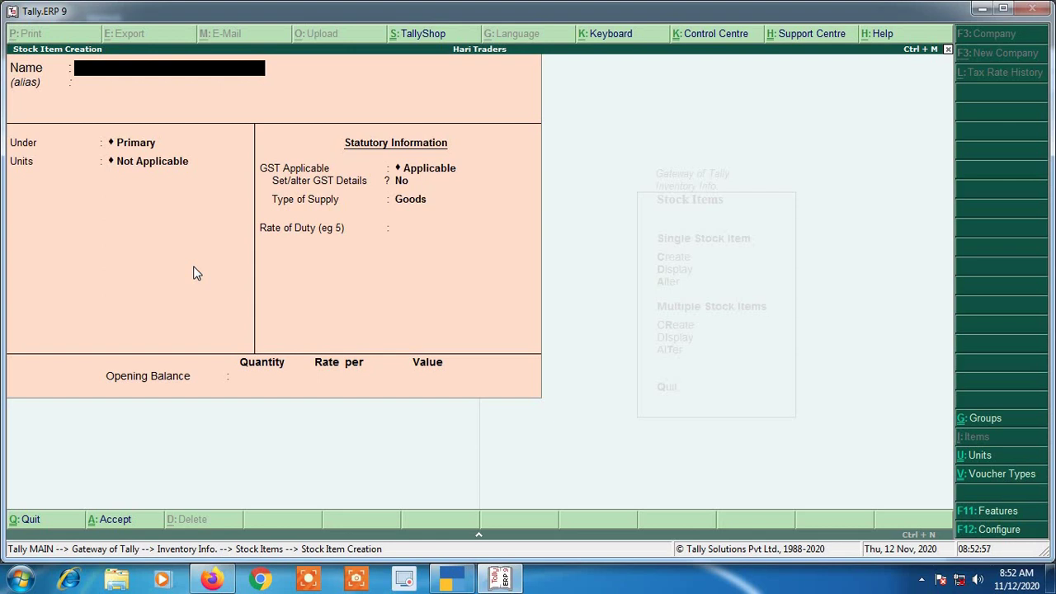
pyautogui.press('Escape')
pyautogui.press('y')
pyautogui.press('Escape')
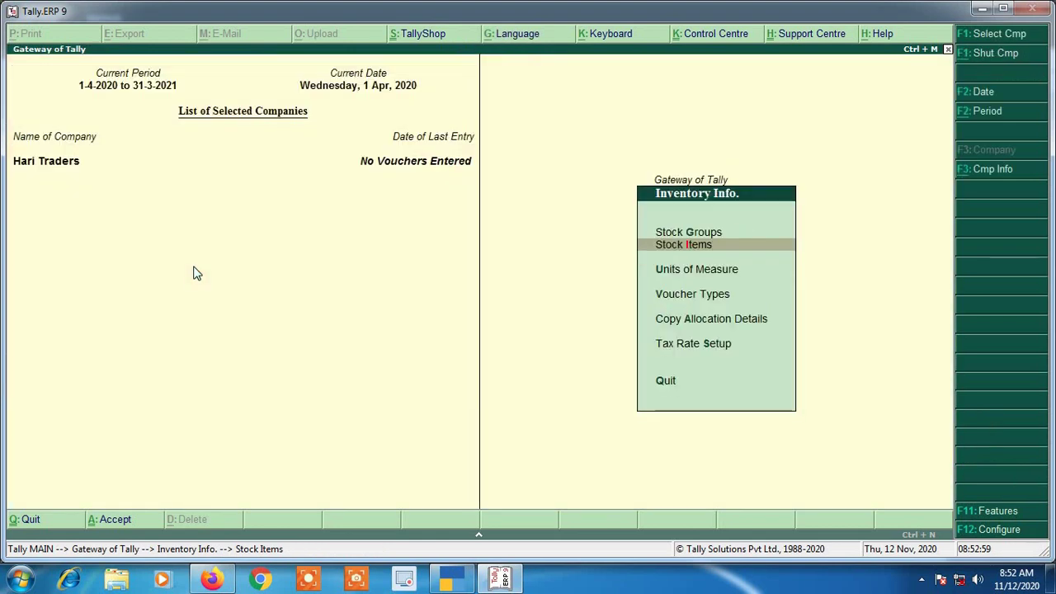
pyautogui.press('Escape')
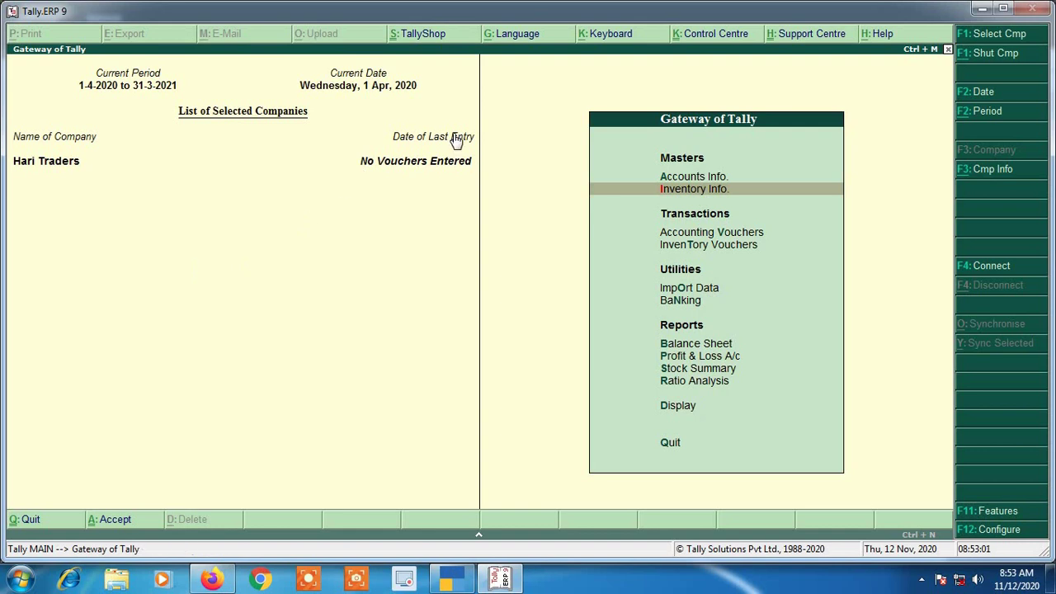
# - Switch to TallyPrime, view the Day Book of Shree Vardhman Traders, and return to the Gateway of Tally
pyautogui.click(982, 9)
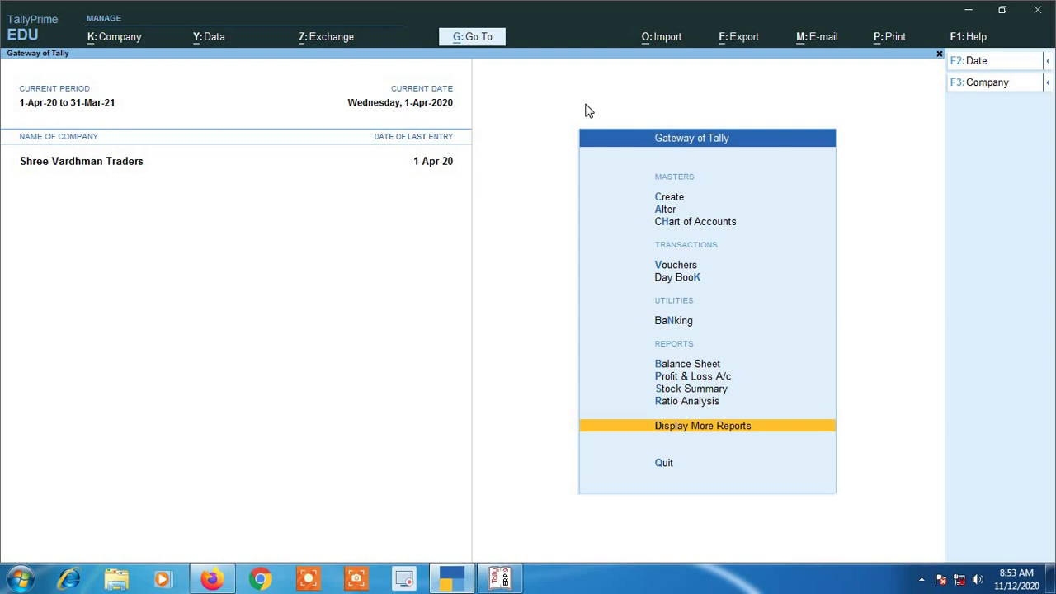
pyautogui.click(676, 279)
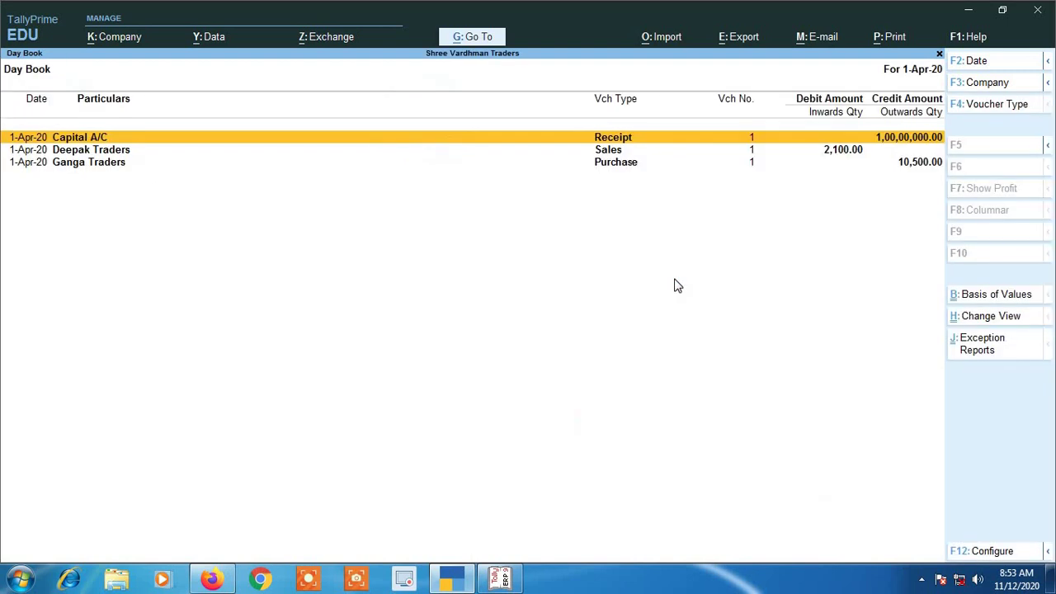
pyautogui.press('Escape')
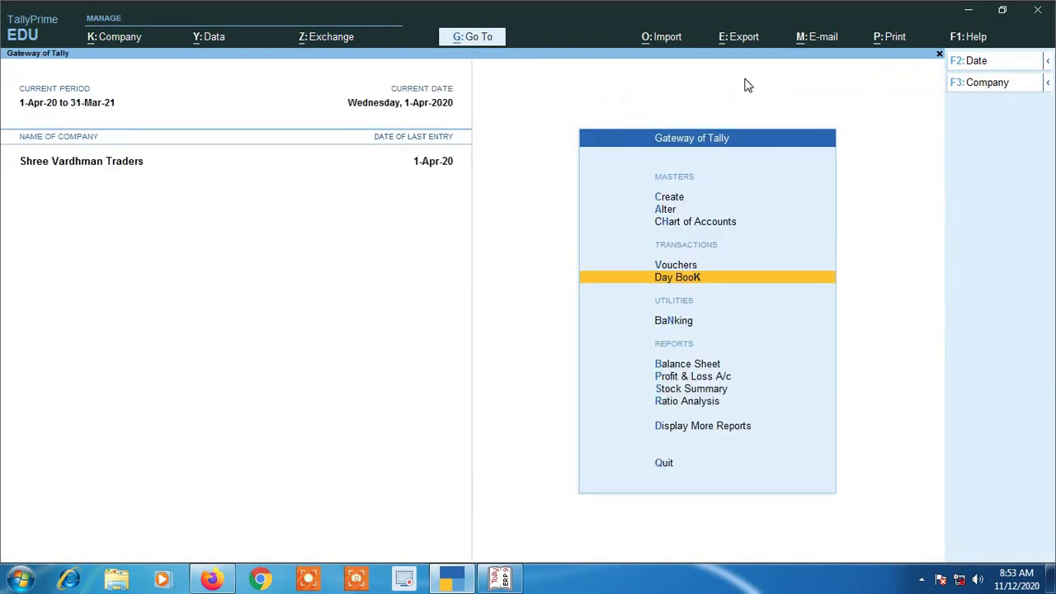
# - Switch to Tally.ERP 9 and bring up the list of additional display reports for Hari Traders
pyautogui.click(498, 578)
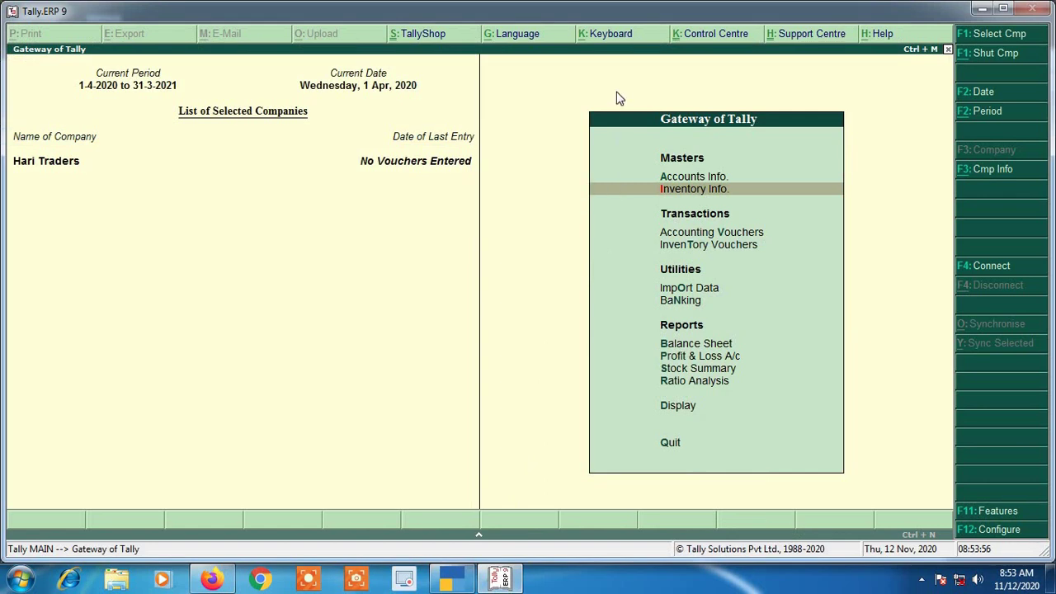
pyautogui.press('Down')
pyautogui.press('Down')
pyautogui.press('Down')
pyautogui.press('Down')
pyautogui.press('Down')
pyautogui.press('Down')
pyautogui.press('Down')
pyautogui.press('Down')
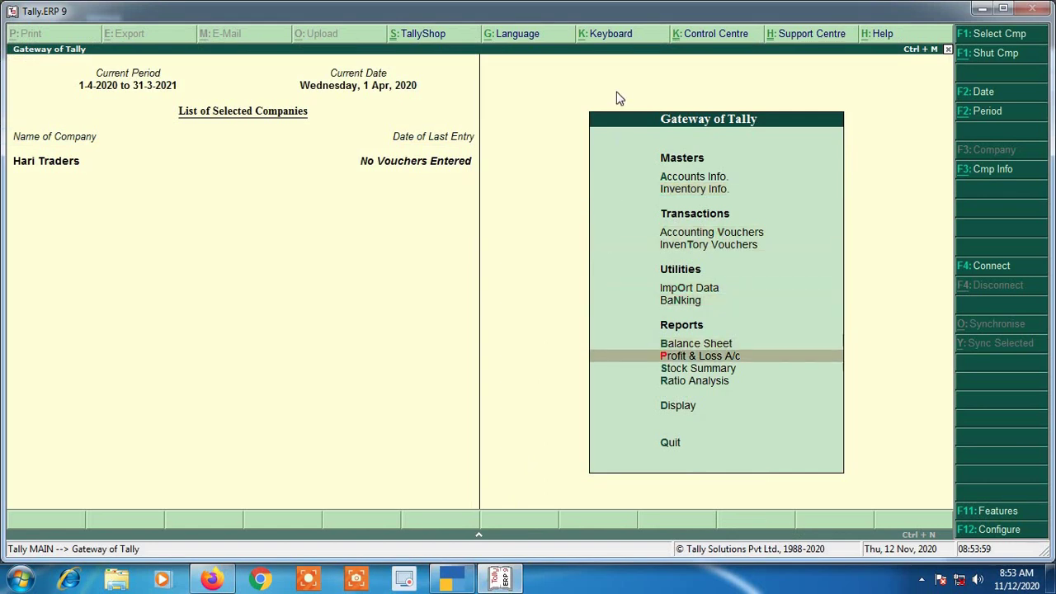
pyautogui.press('Down')
pyautogui.press('Return')
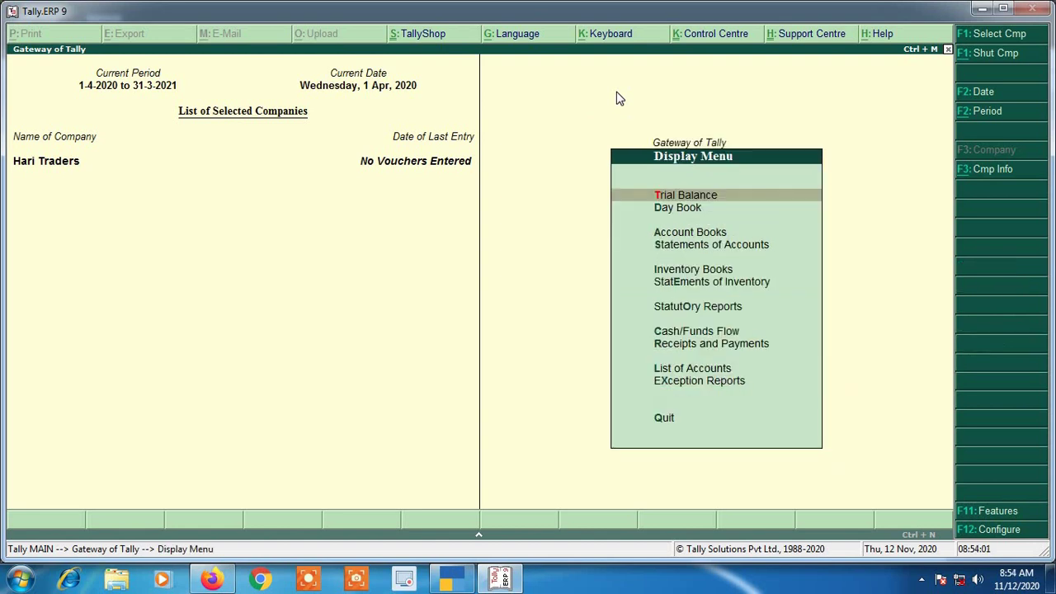
# - Examine the GSTR-1 returns summary among the statutory GST reports, and return to the Gateway of Tally
pyautogui.press('Down')
pyautogui.press('Down')
pyautogui.press('Down')
pyautogui.press('Down')
pyautogui.press('Down')
pyautogui.press('Down')
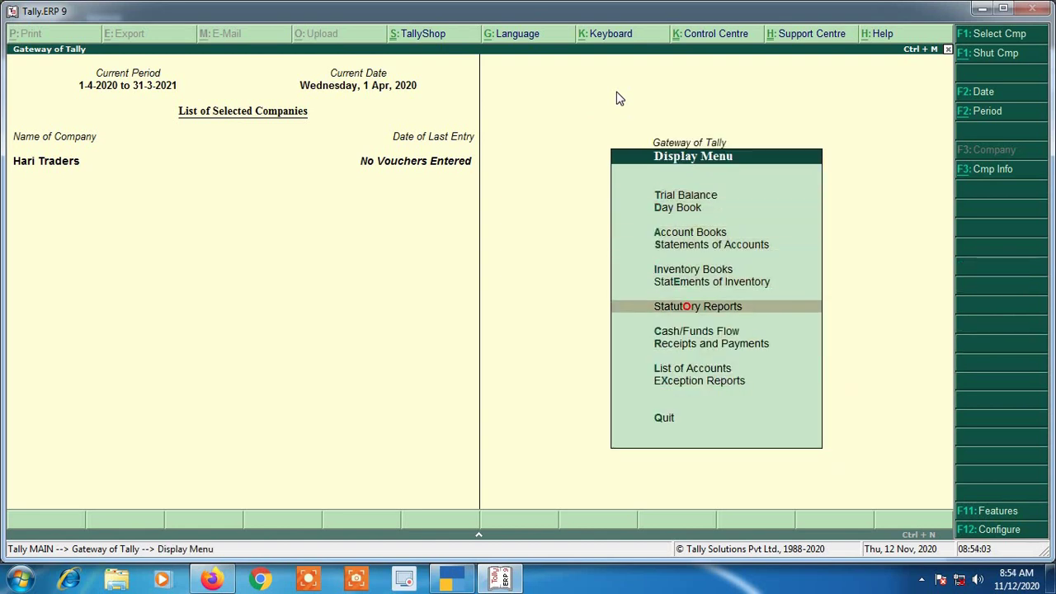
pyautogui.press('Return')
pyautogui.press('Return')
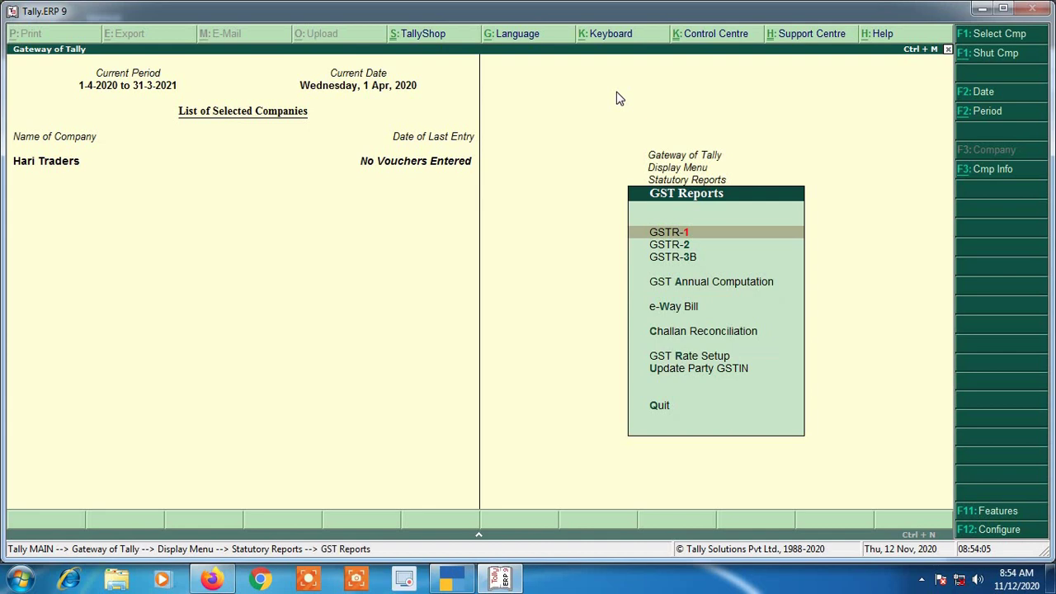
pyautogui.press('Return')
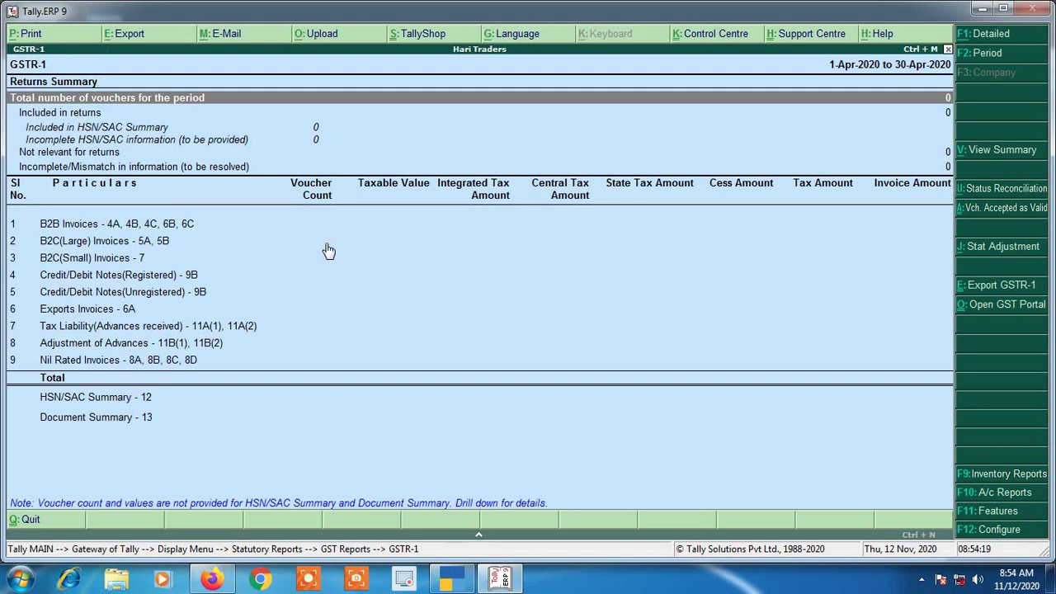
pyautogui.press('Escape')
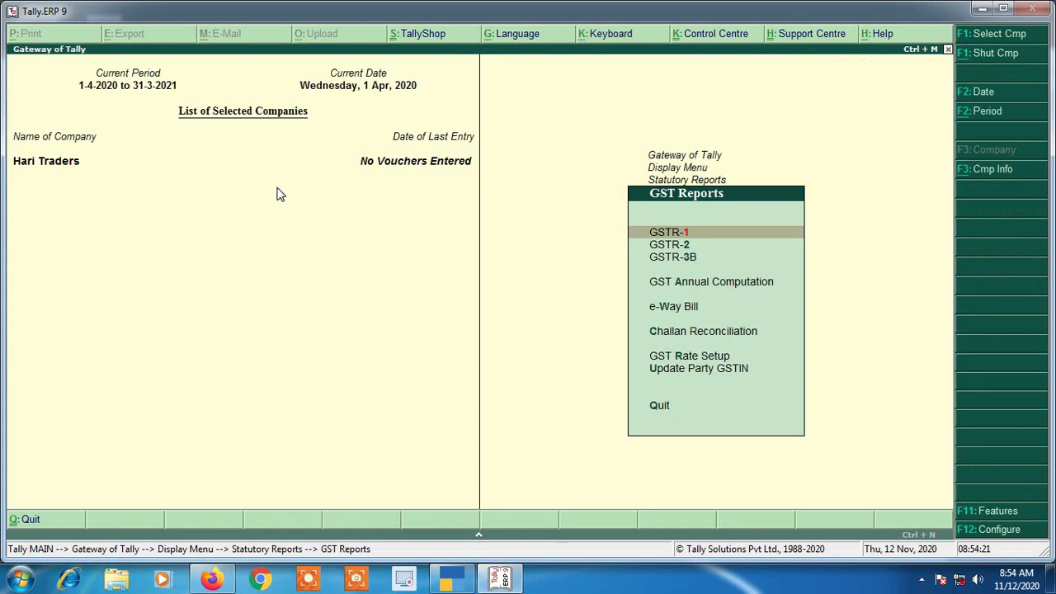
pyautogui.press('Escape')
pyautogui.press('Escape')
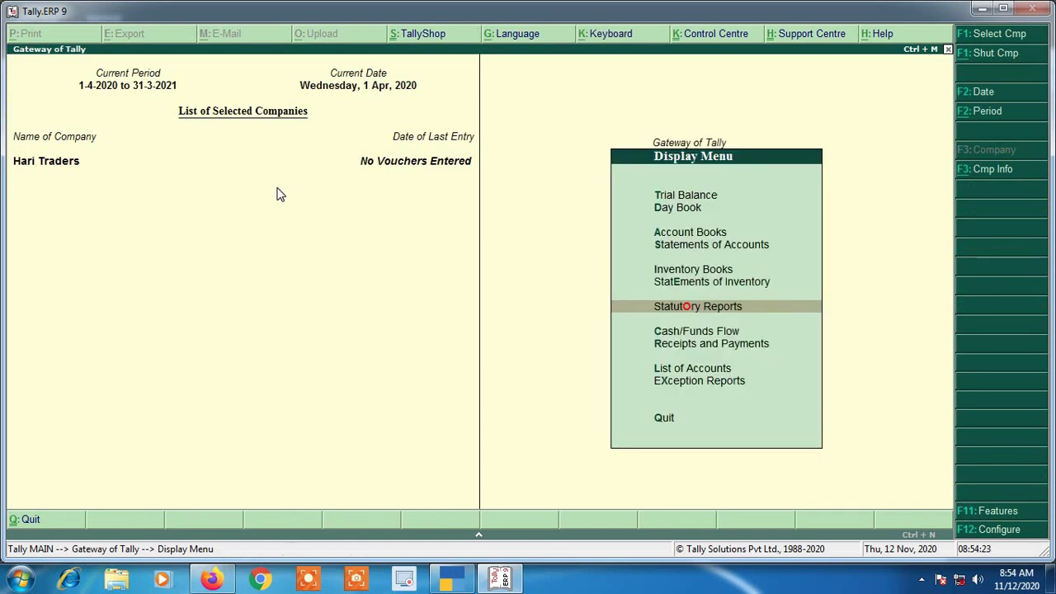
pyautogui.press('Escape')
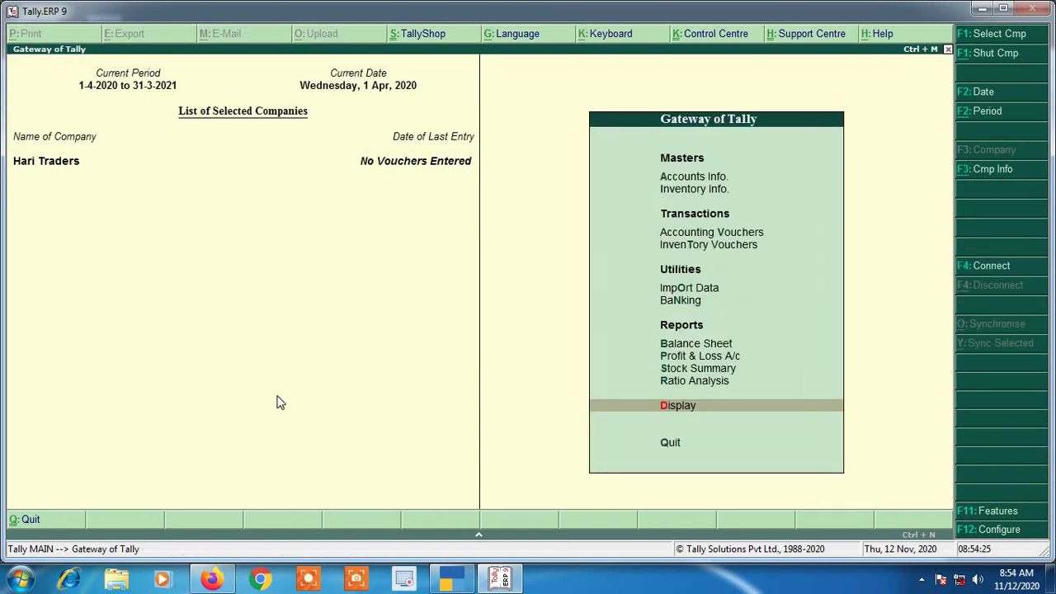
# - Compare the TallyPrime gateway with Tally.ERP 9, and view the Company Features categories in Tally.ERP 9
pyautogui.click(450, 581)
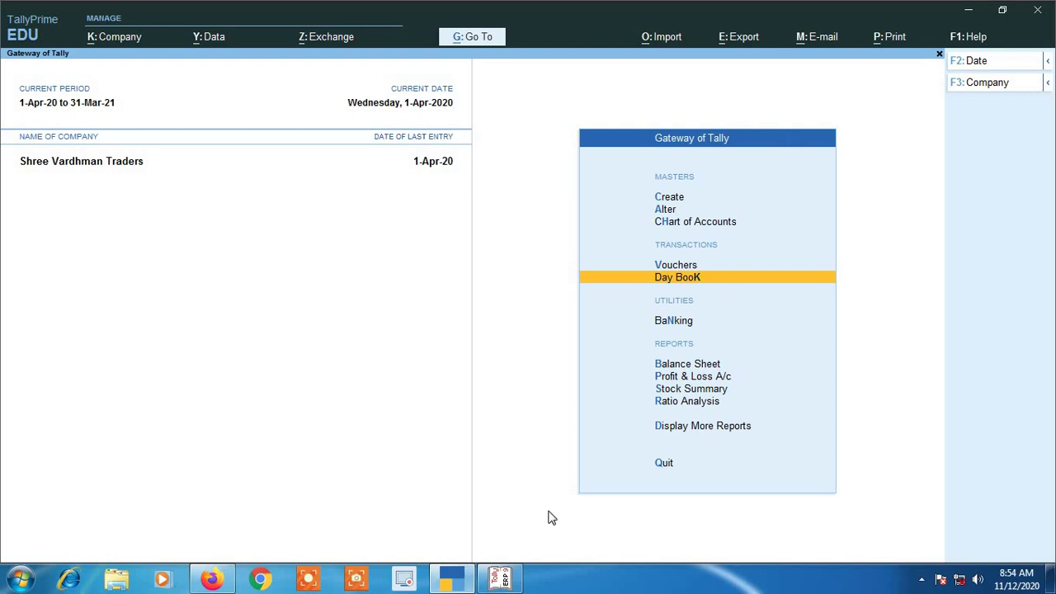
pyautogui.click(503, 580)
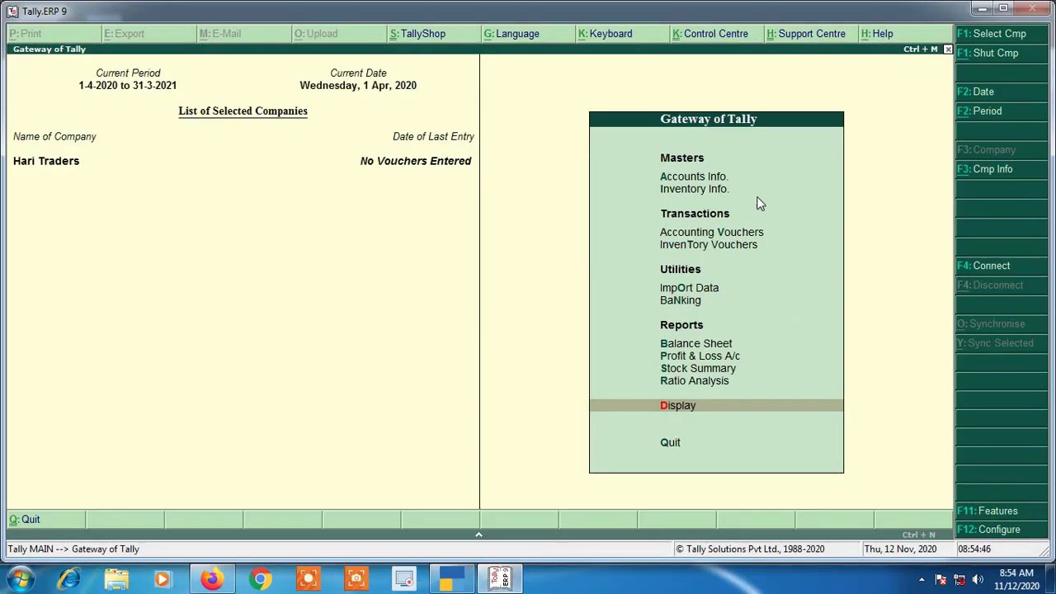
pyautogui.click(993, 515)
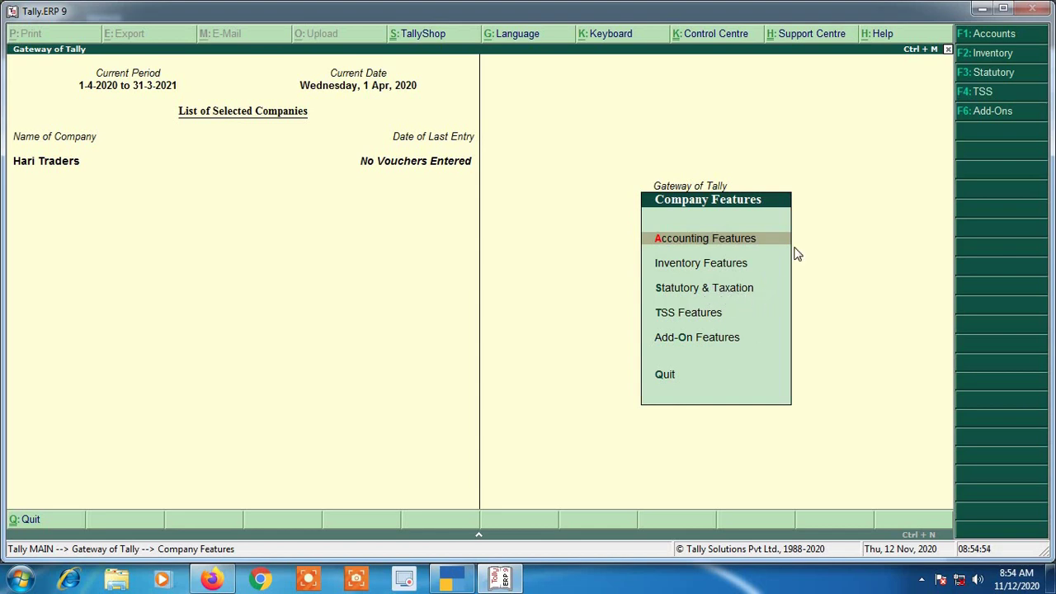
pyautogui.press('Escape')
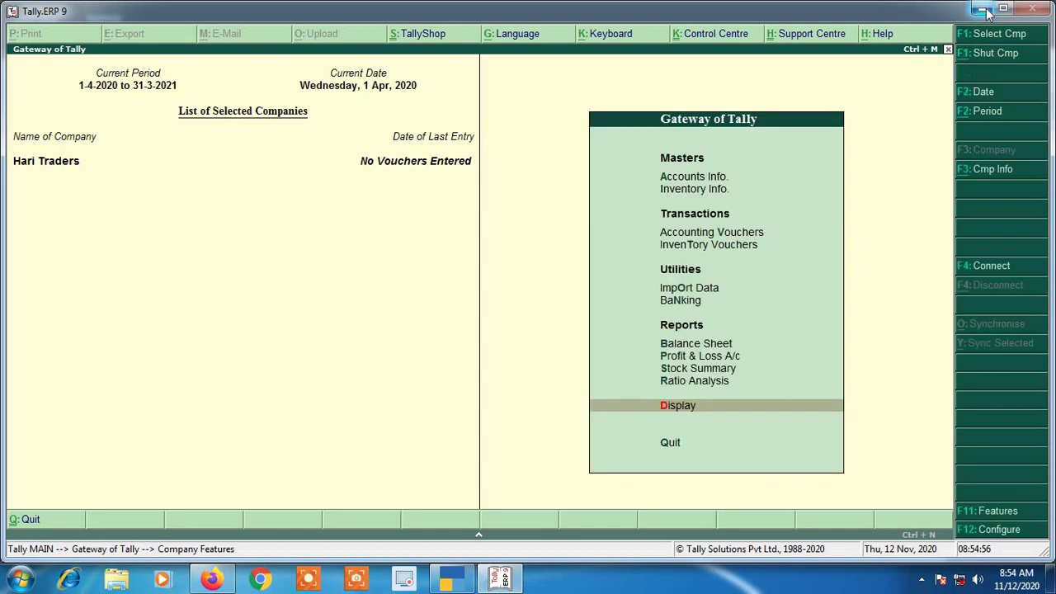
# - Switch to TallyPrime, expand the additional company options to view them, and collapse them again
pyautogui.click(982, 8)
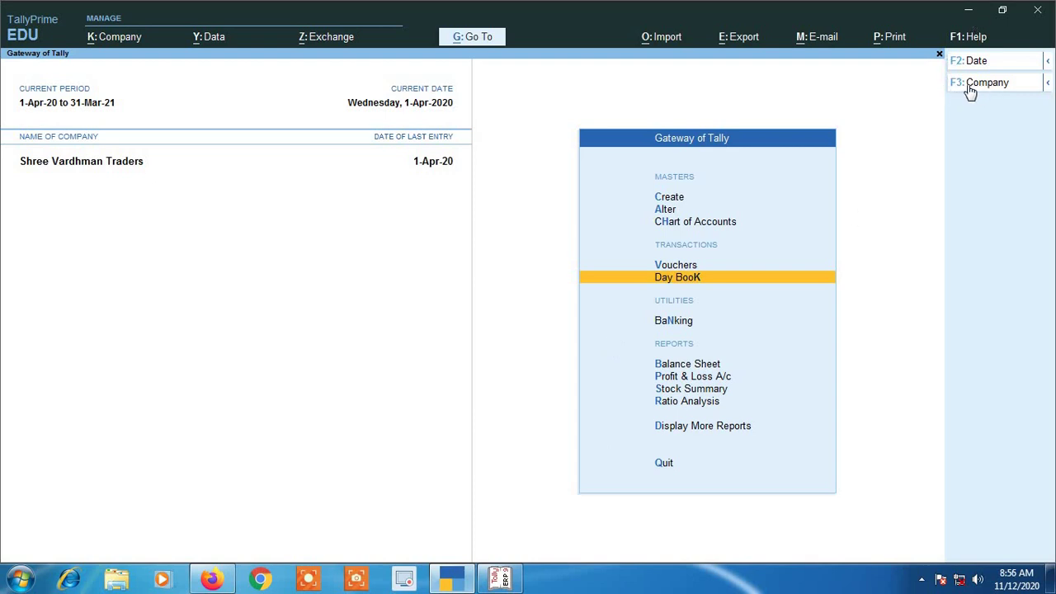
pyautogui.click(1048, 84)
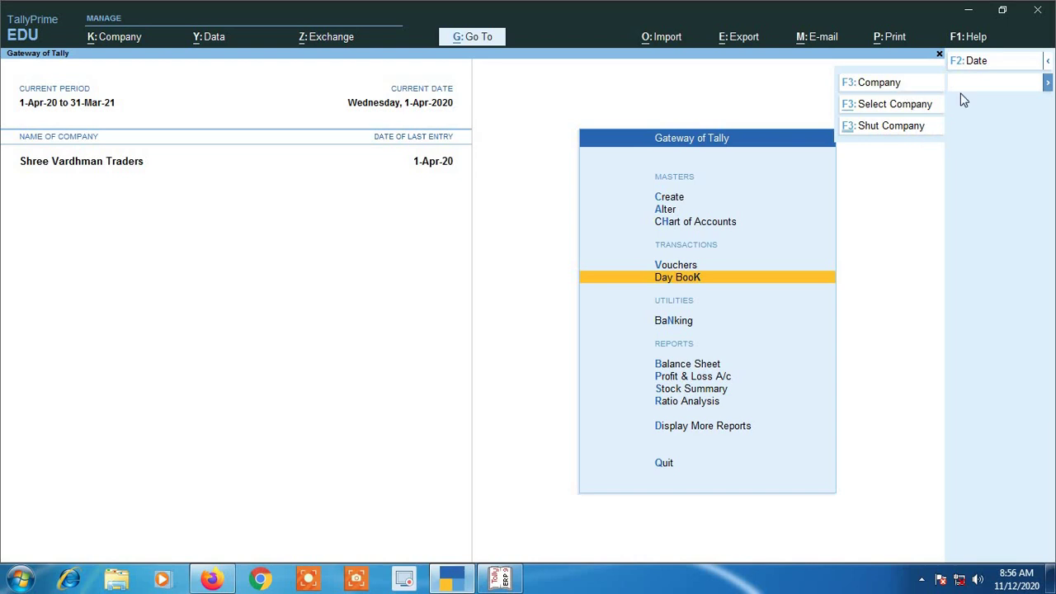
pyautogui.click(1048, 83)
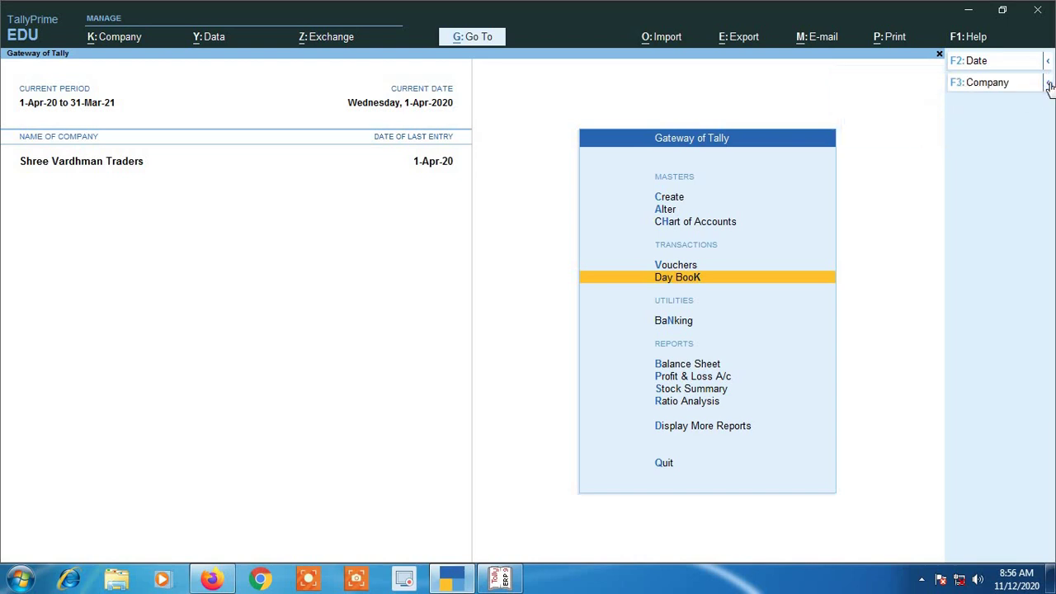
# - Look through the Create, Alter, Select and Shut options for changing company, and bring up the company creation form
pyautogui.click(987, 83)
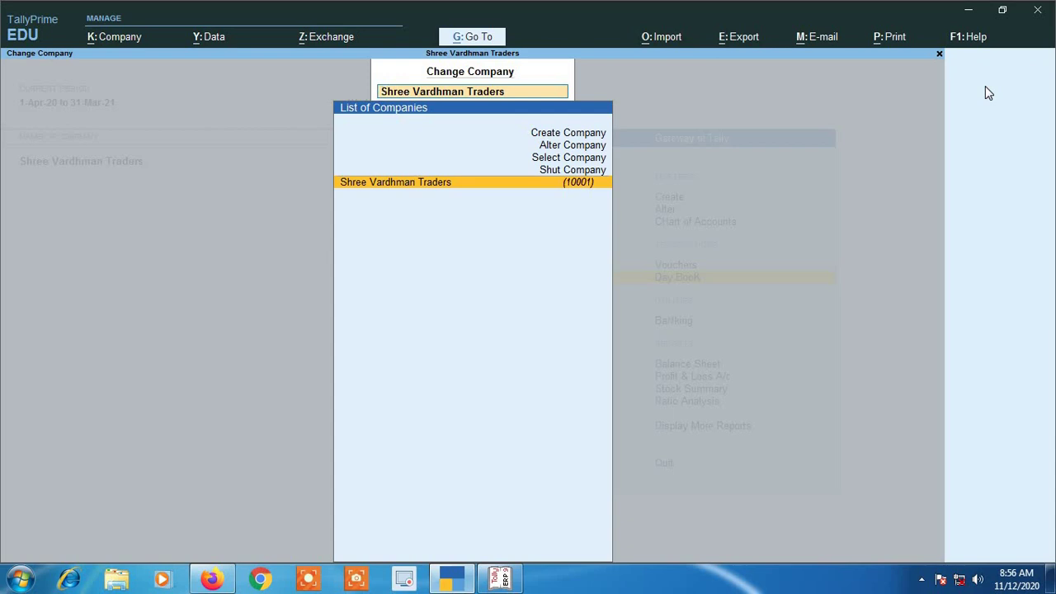
pyautogui.press('Up')
pyautogui.press('Up')
pyautogui.press('Up')
pyautogui.press('Up')
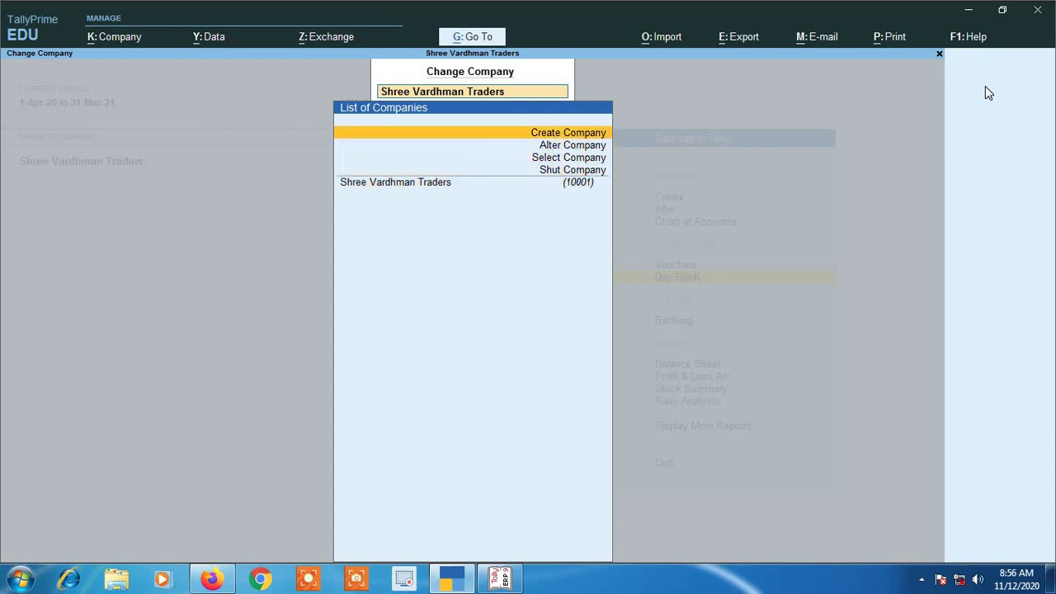
pyautogui.press('Down')
pyautogui.press('Down')
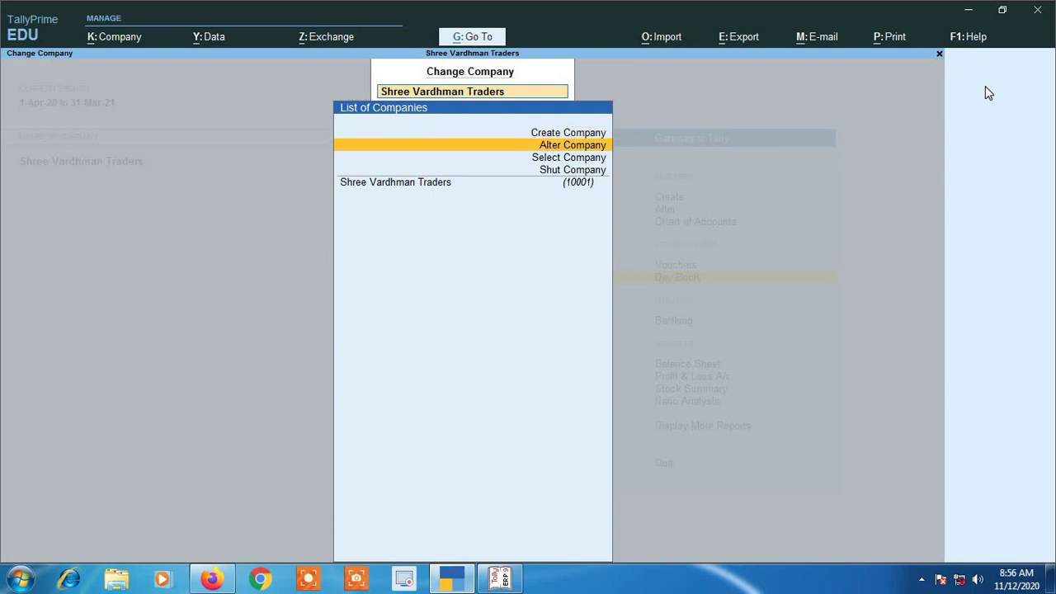
pyautogui.press('Down')
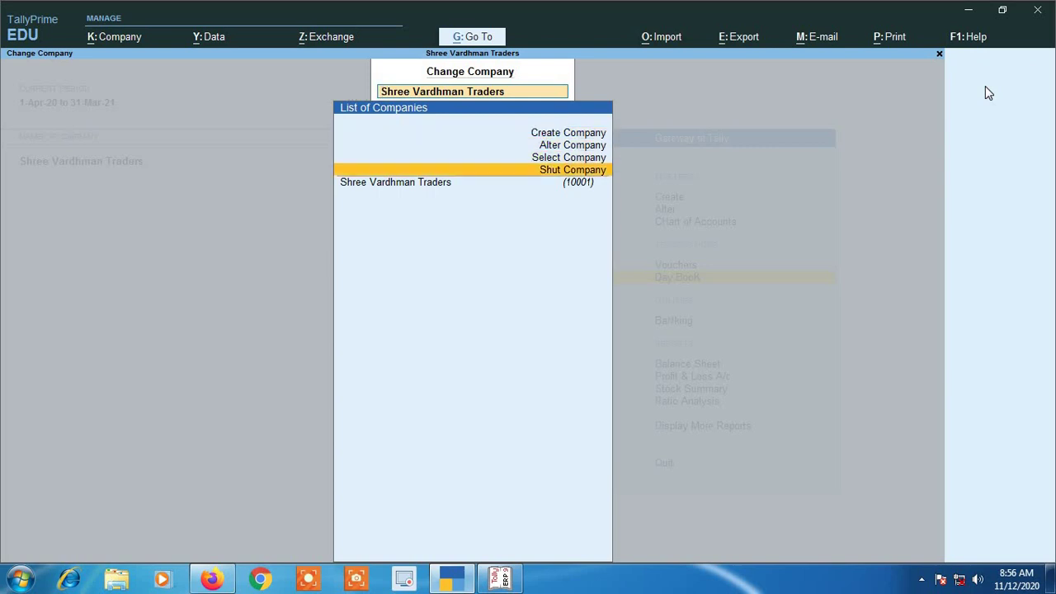
pyautogui.press('Up')
pyautogui.press('Up')
pyautogui.press('Up')
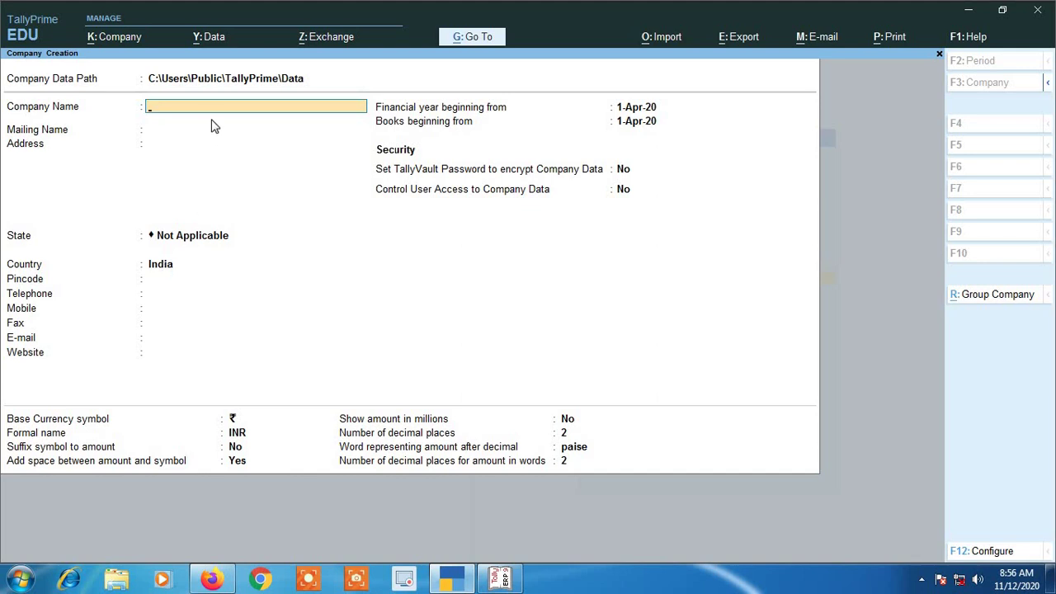
# - Configure company creation with TallyVault password, user access control and additional base currency details all set to No
pyautogui.click(982, 553)
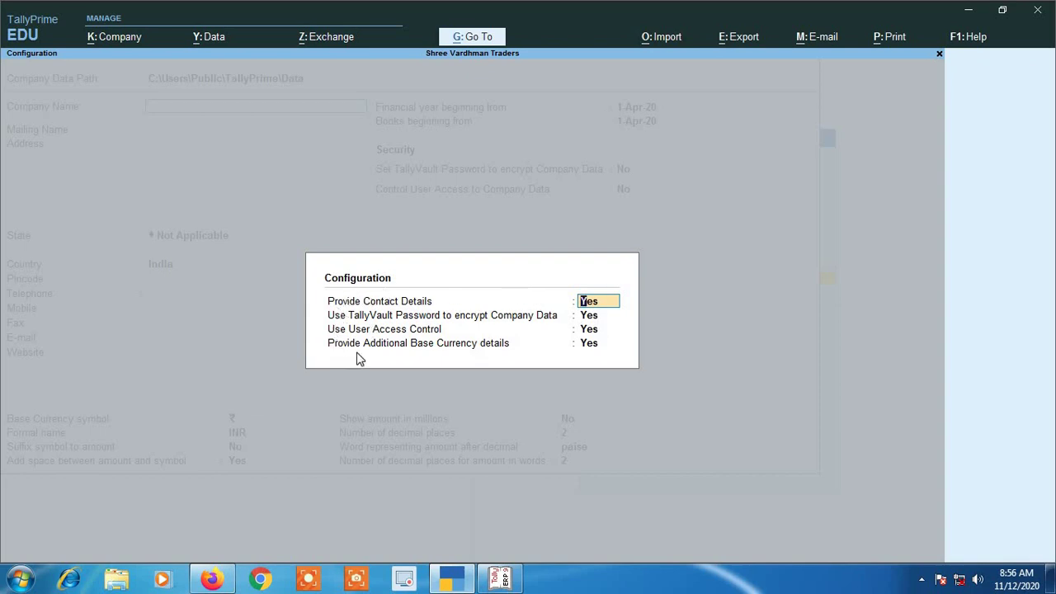
pyautogui.click(430, 316)
pyautogui.write('n')
pyautogui.press('Return')
pyautogui.write('n')
pyautogui.press('Return')
pyautogui.write('n')
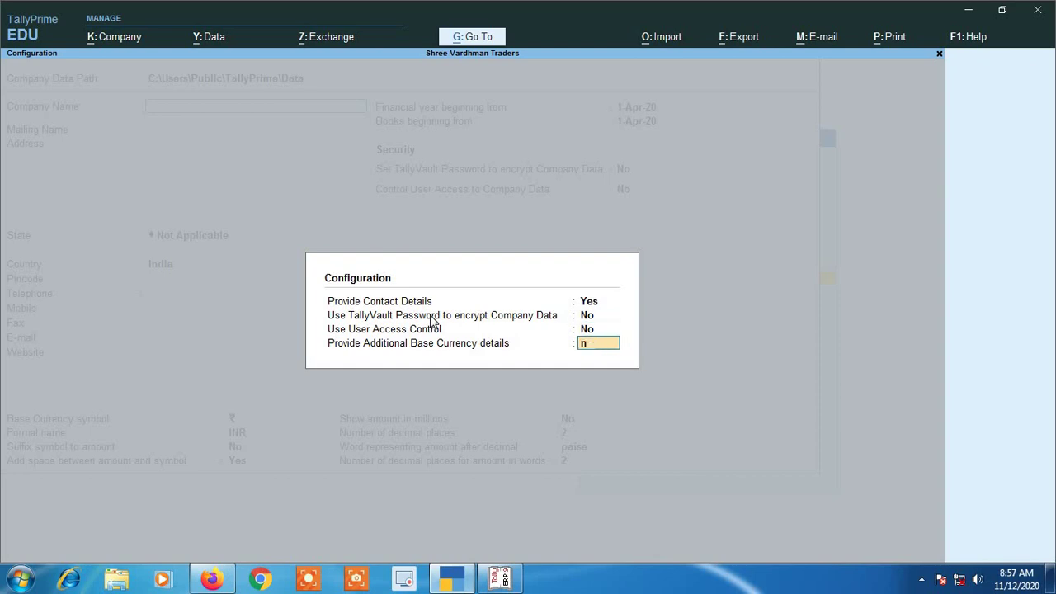
pyautogui.press('Return')
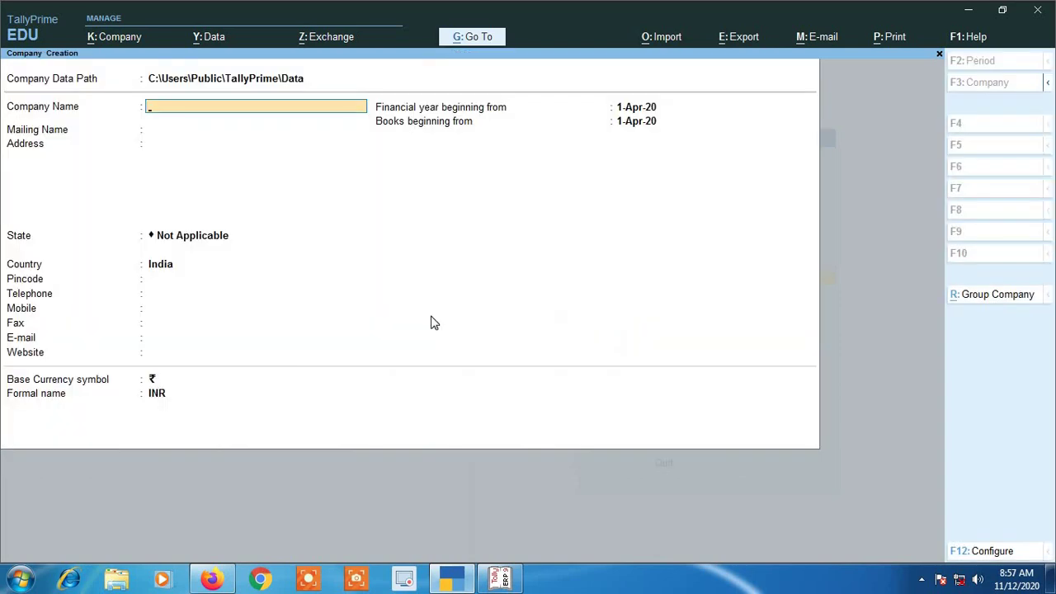
# - View the Group Company creation form, and leave it without creating anything
pyautogui.click(974, 306)
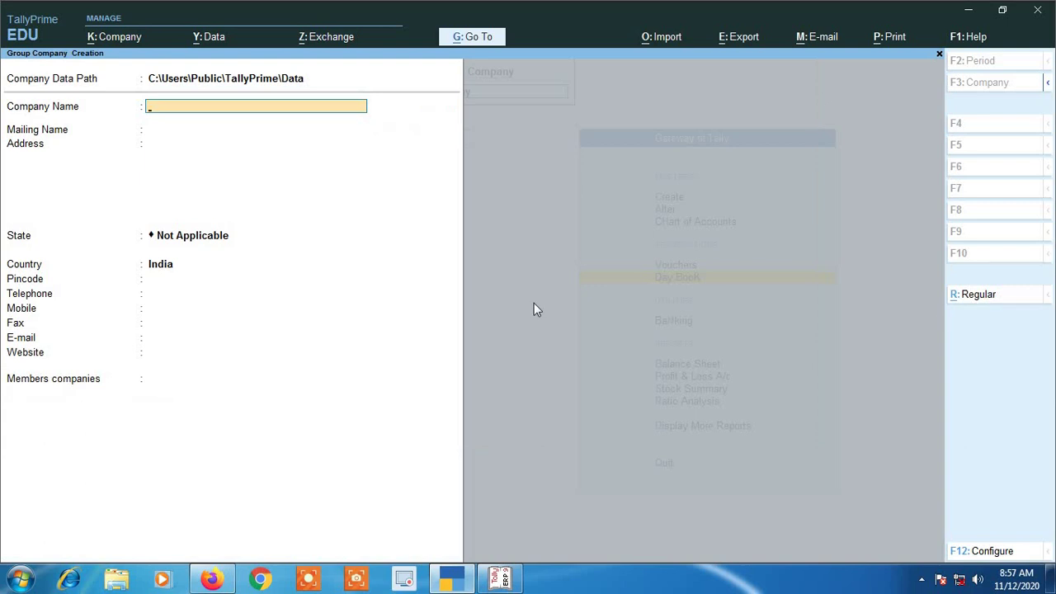
pyautogui.press('Escape')
pyautogui.press('y')
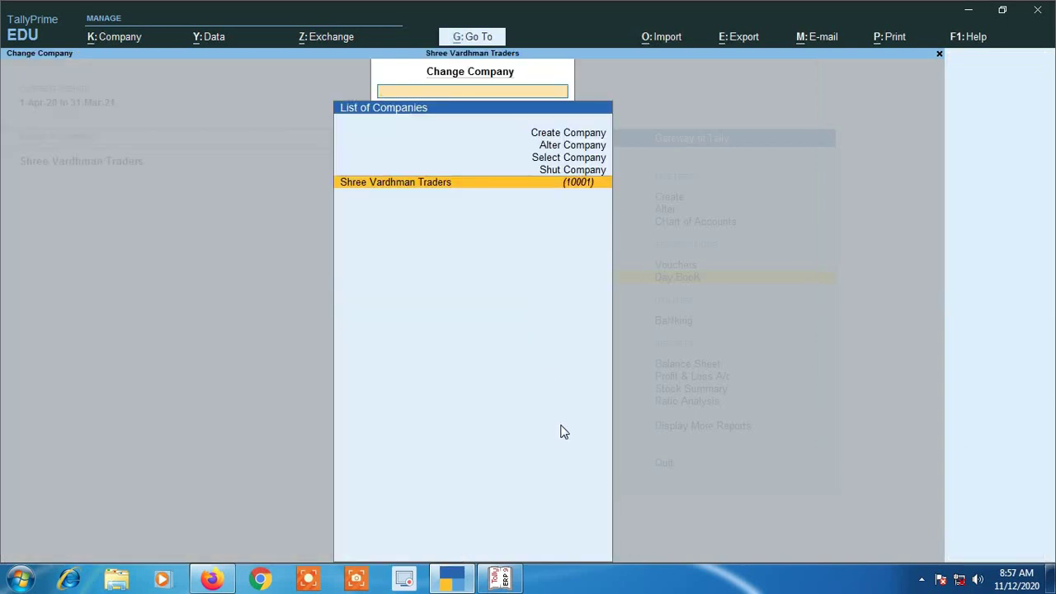
# - Configure company creation with TallyVault password, user access control and additional base currency details set to Yes, and leave the form without creating a company
pyautogui.press('Up')
pyautogui.press('Up')
pyautogui.press('Up')
pyautogui.press('Up')
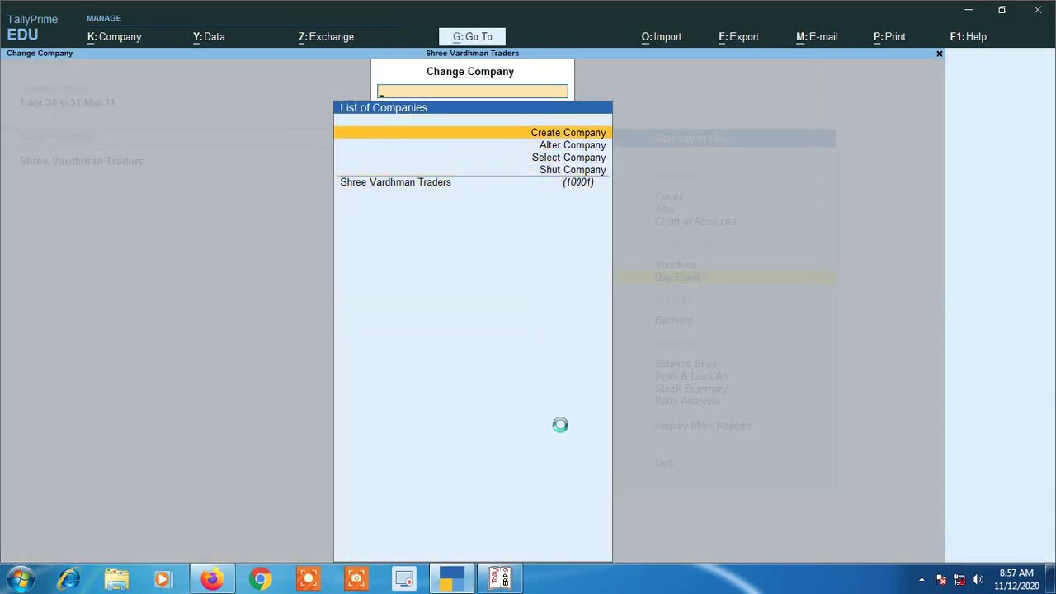
pyautogui.press('Return')
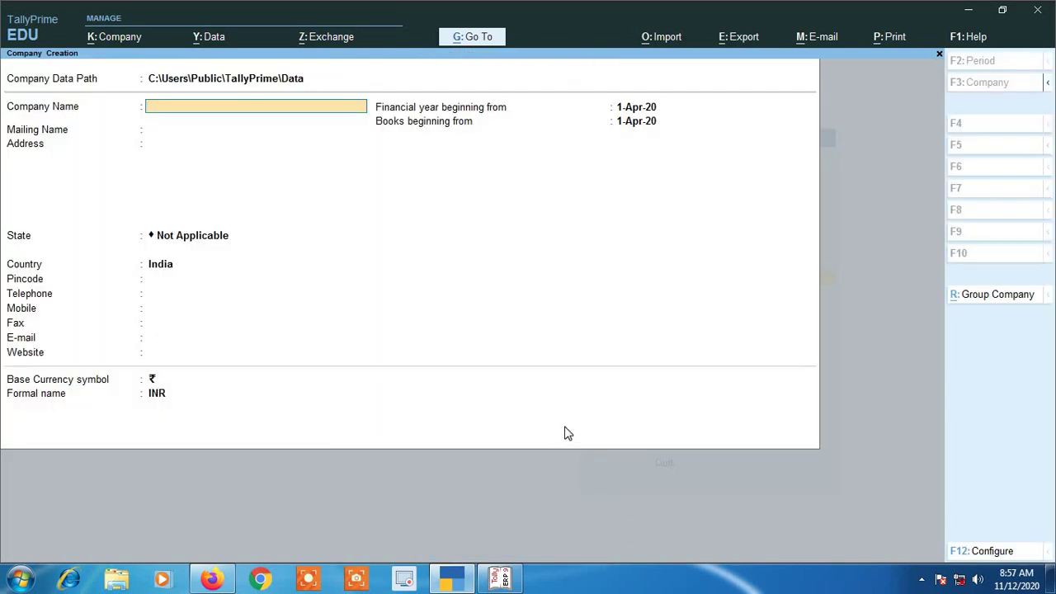
pyautogui.click(992, 552)
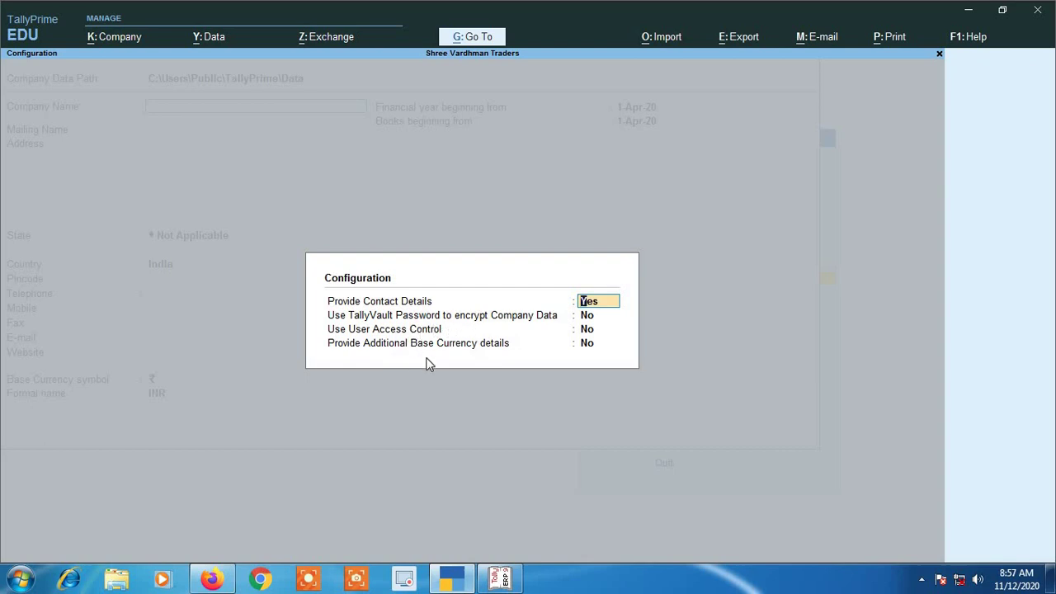
pyautogui.press('Return')
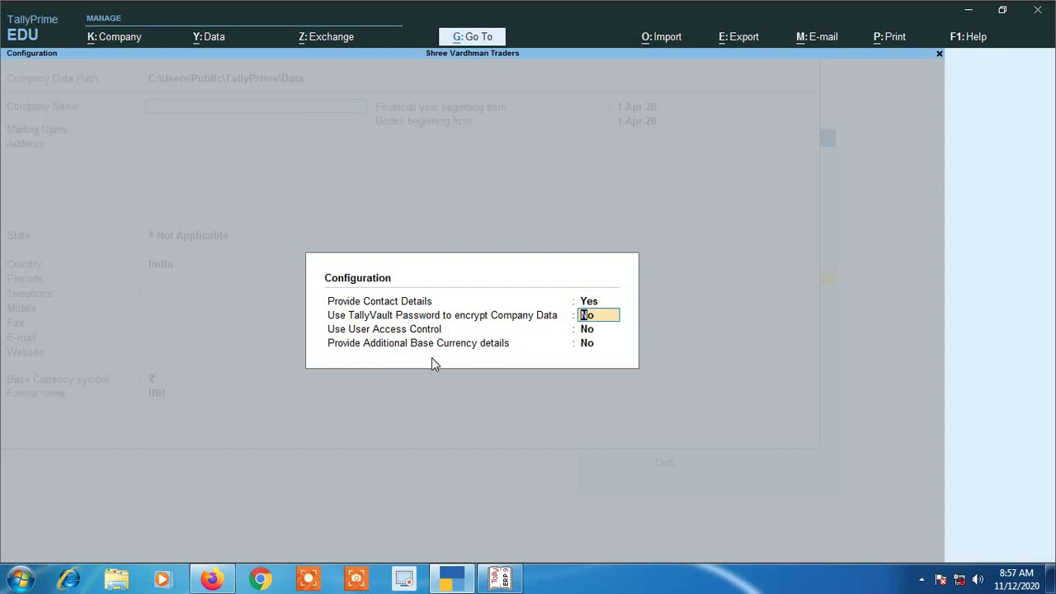
pyautogui.write('y')
pyautogui.press('Return')
pyautogui.write('y')
pyautogui.press('Return')
pyautogui.write('y')
pyautogui.press('Return')
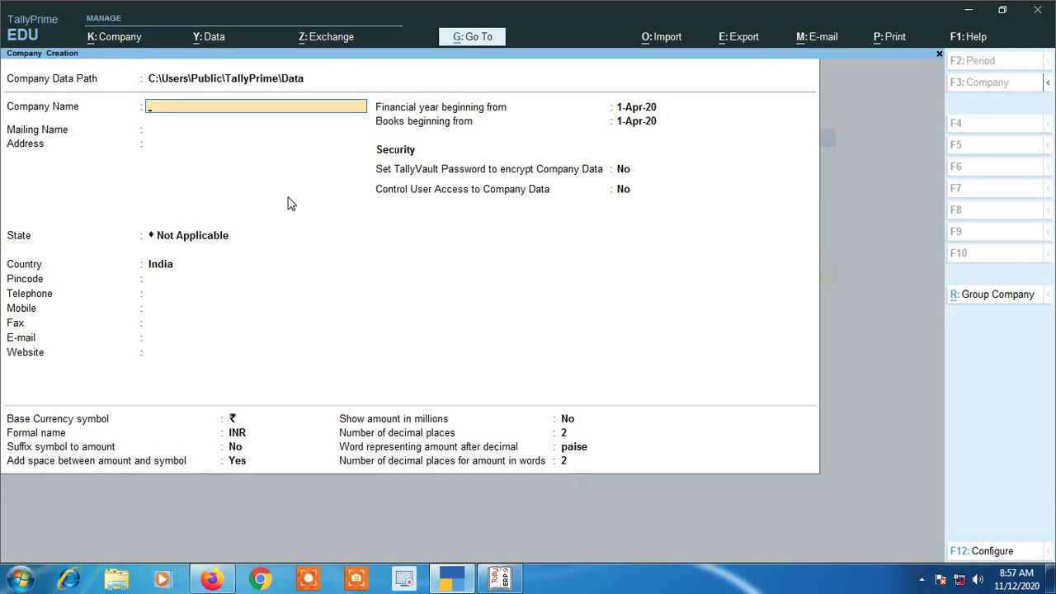
pyautogui.press('Escape')
pyautogui.press('y')
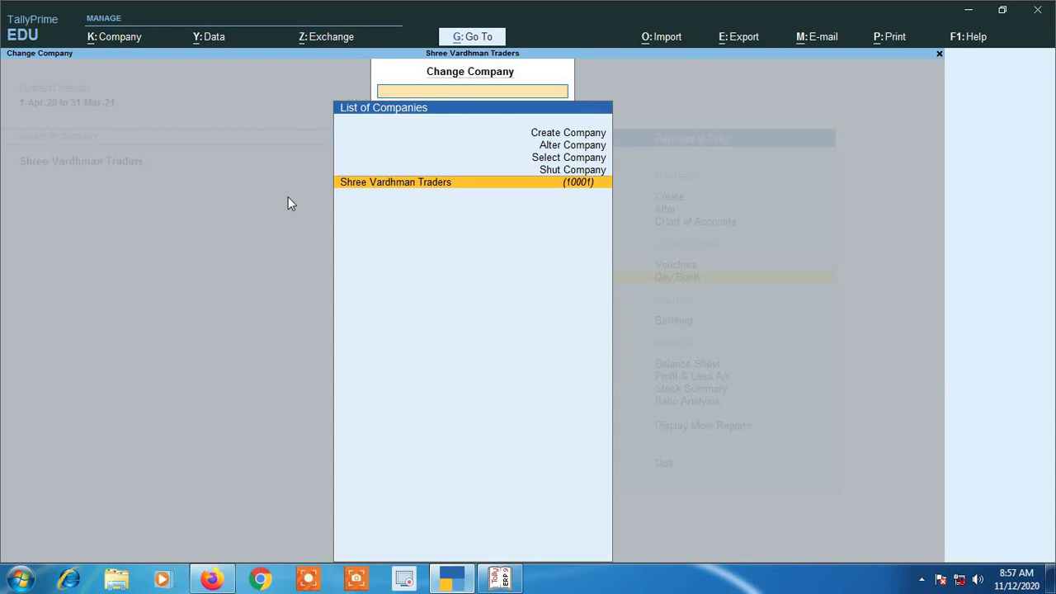
# - Review the alteration form of Shree Vardhman Traders field by field, and return to the company list without changing any details
pyautogui.press('Up')
pyautogui.press('Up')
pyautogui.press('Up')
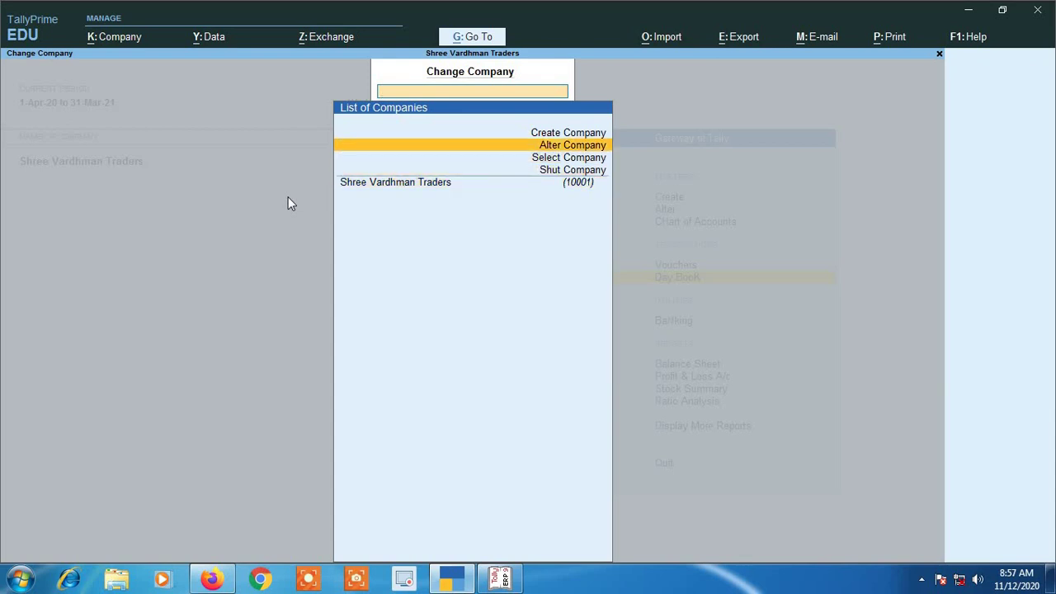
pyautogui.press('Return')
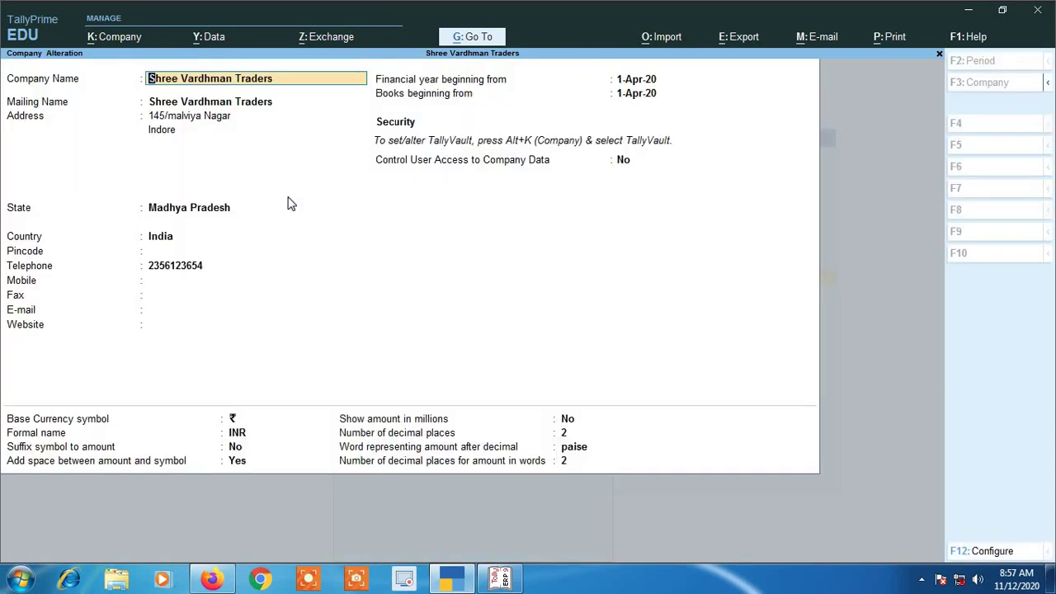
pyautogui.press('Return')
pyautogui.press('Return')
pyautogui.press('Return')
pyautogui.press('Return')
pyautogui.press('Return')
pyautogui.press('Return')
pyautogui.press('Return')
pyautogui.press('Return')
pyautogui.press('Return')
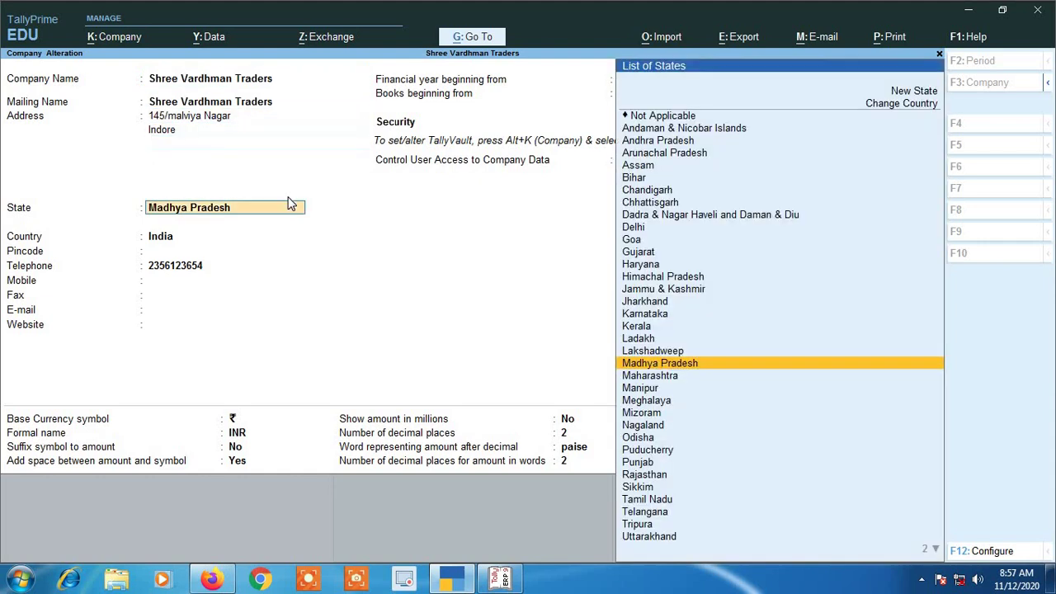
pyautogui.press('Return')
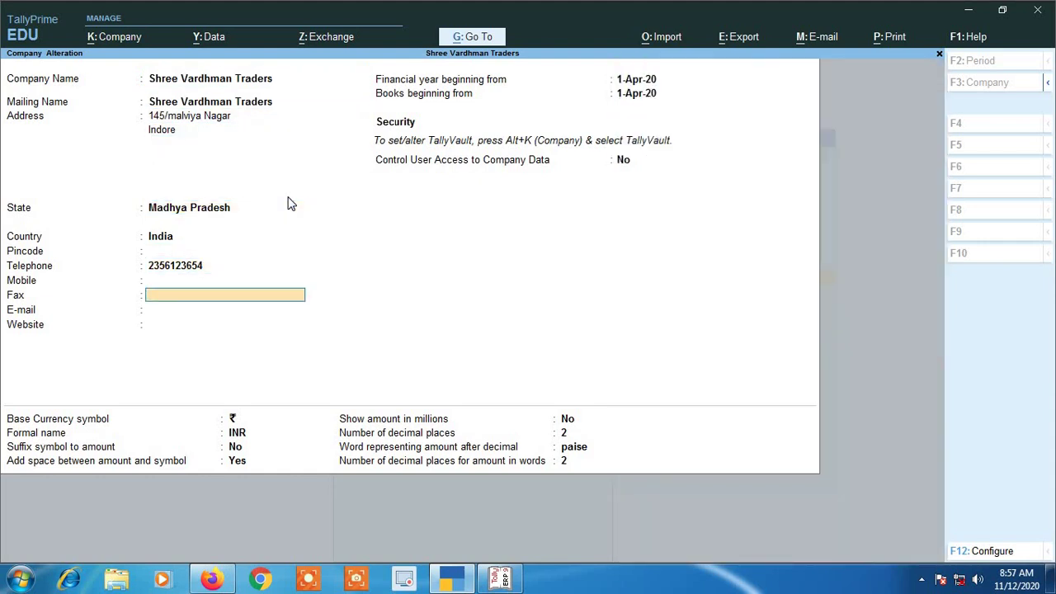
pyautogui.press('Return')
pyautogui.press('Return')
pyautogui.press('Return')
pyautogui.press('Return')
pyautogui.press('Return')
pyautogui.press('Return')
pyautogui.press('Return')
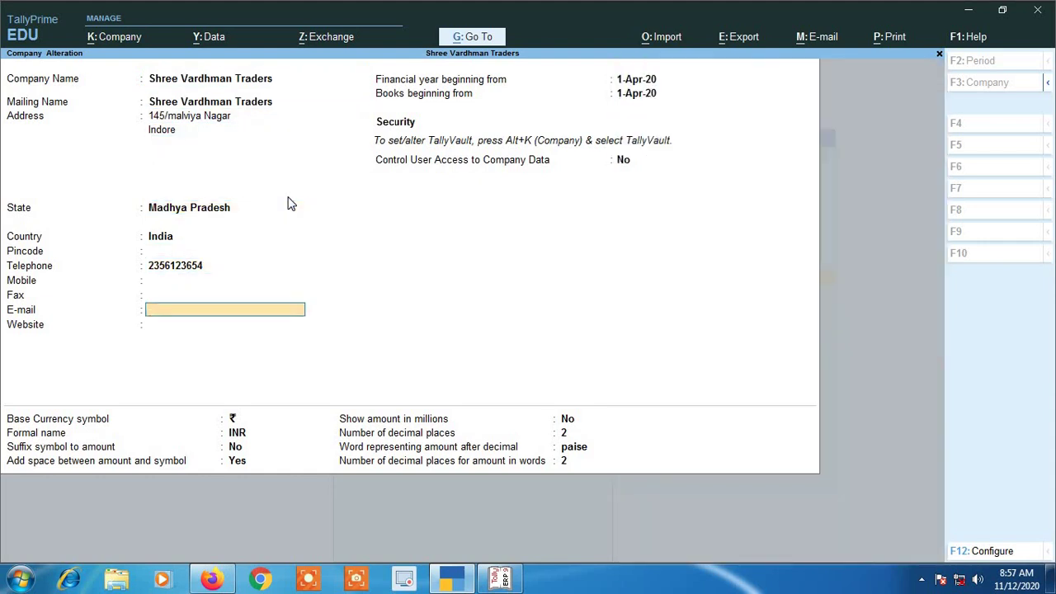
pyautogui.press('Return')
pyautogui.press('Return')
pyautogui.press('Return')
pyautogui.press('Return')
pyautogui.press('Return')
pyautogui.press('Return')
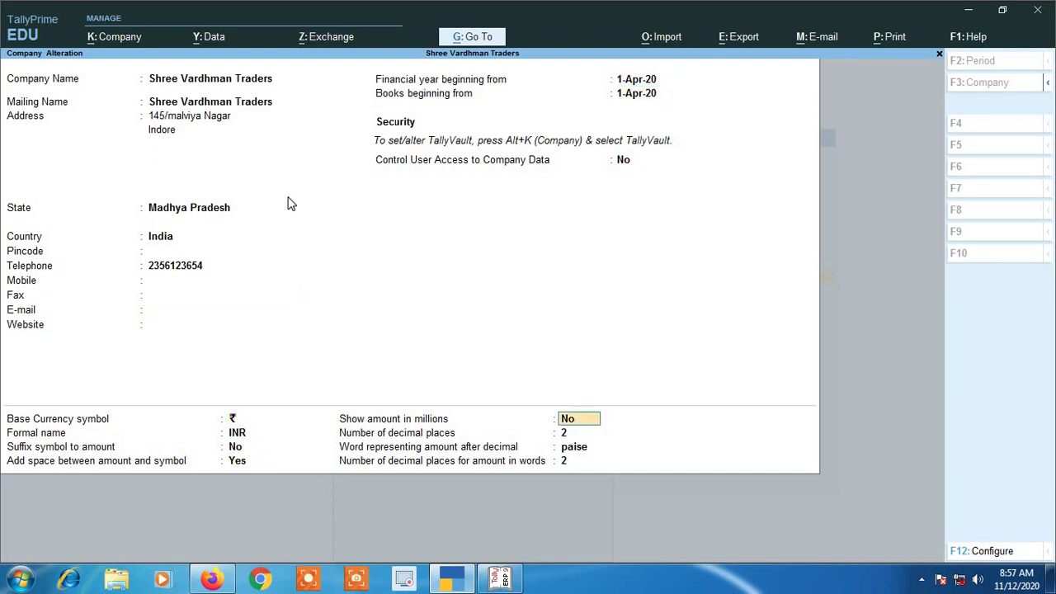
pyautogui.press('Return')
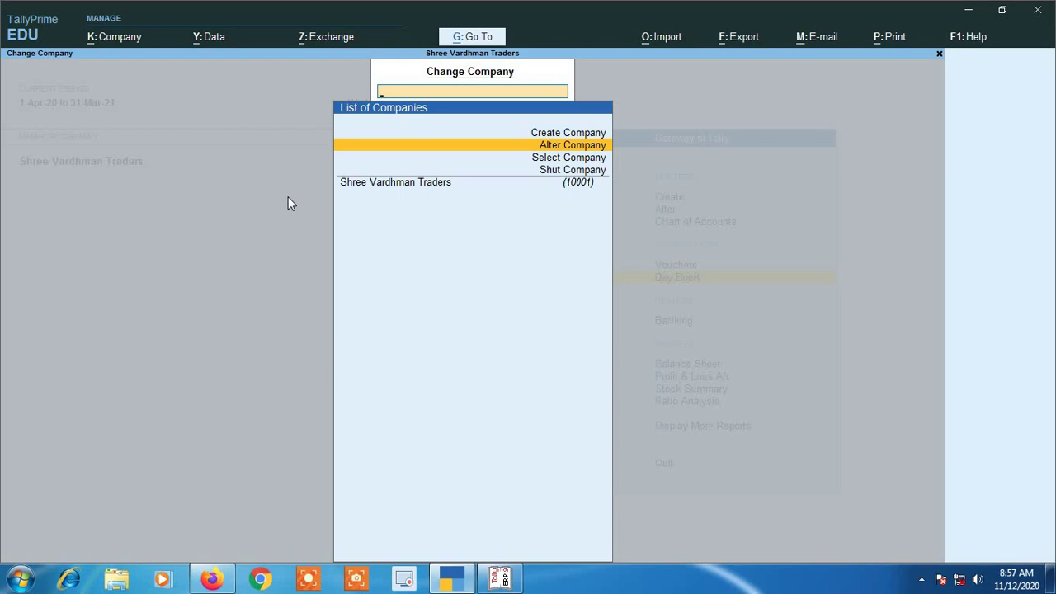
# - Load Arihant Traders as a second company, and switch between both companies, ending with Shree Vardhman Traders active
pyautogui.press('Down')
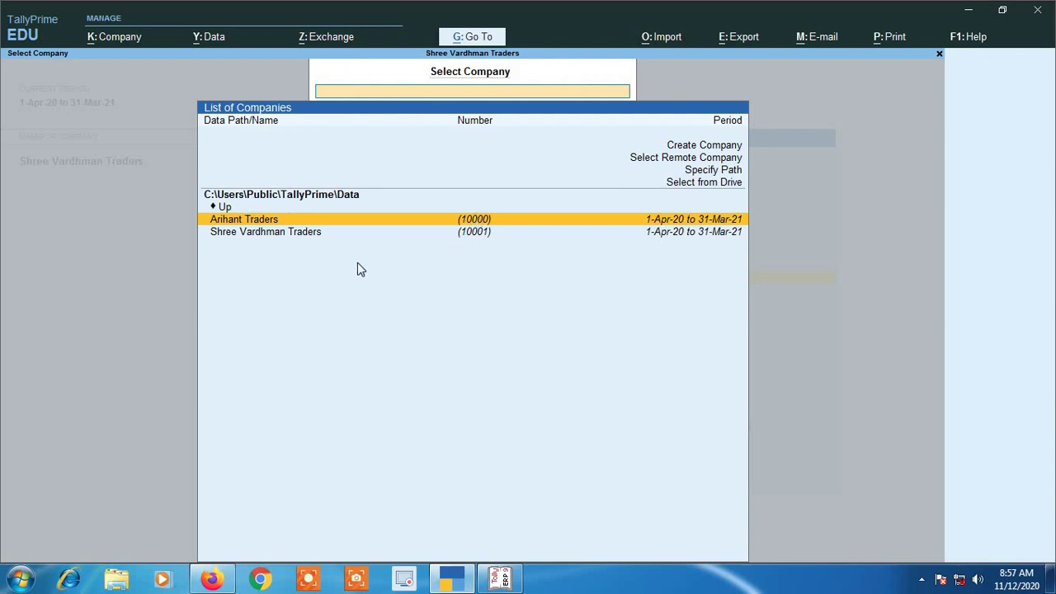
pyautogui.press('Return')
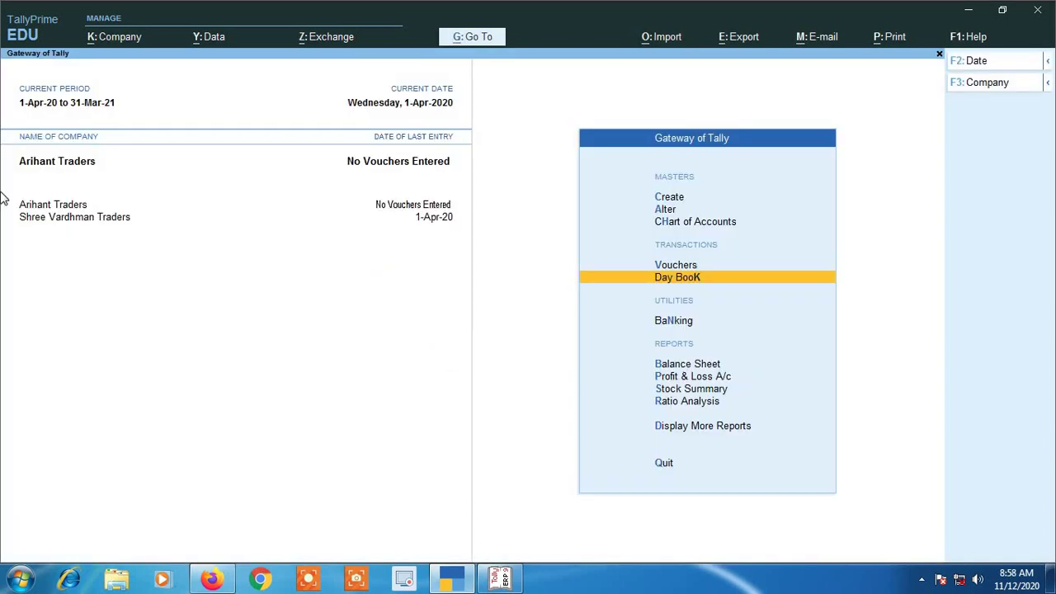
pyautogui.click(87, 221)
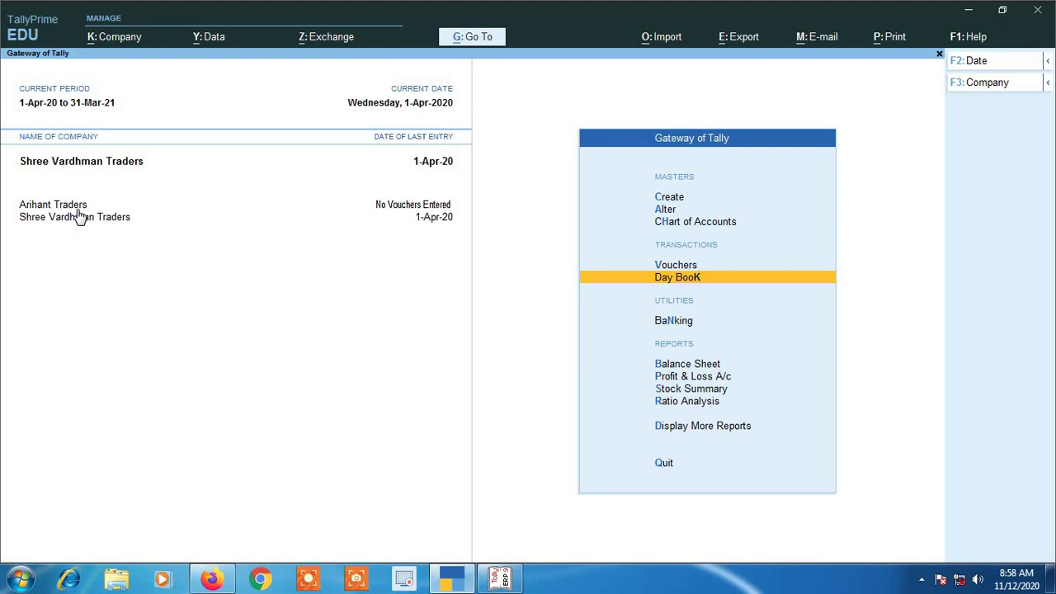
pyautogui.click(78, 210)
pyautogui.click(76, 220)
# - Shut the company Arihant Traders, confirming that open reports and vouchers are closed
pyautogui.click(1006, 86)
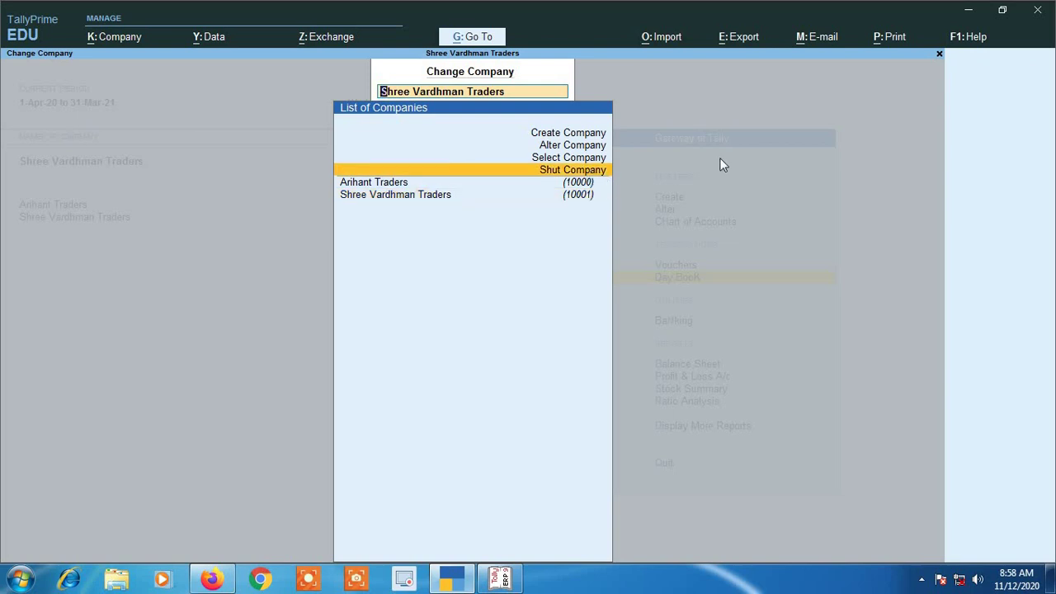
pyautogui.press('Return')
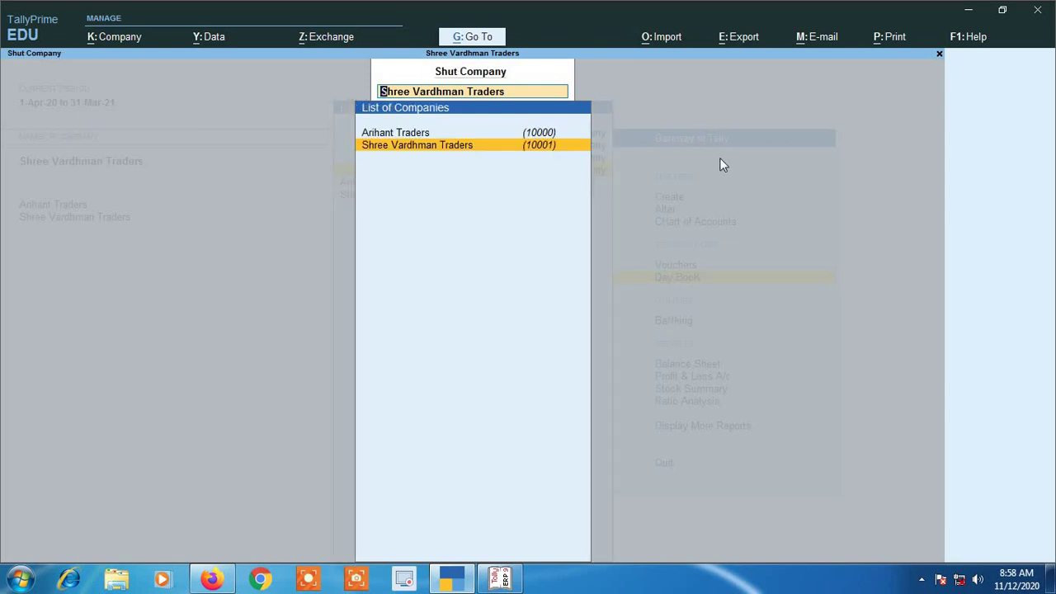
pyautogui.press('Up')
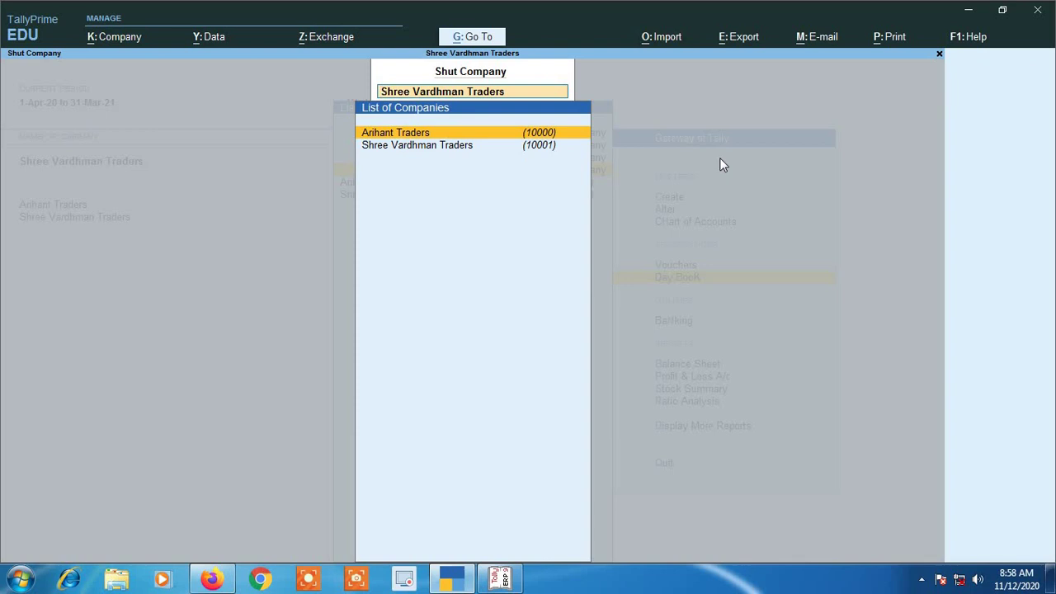
pyautogui.press('Return')
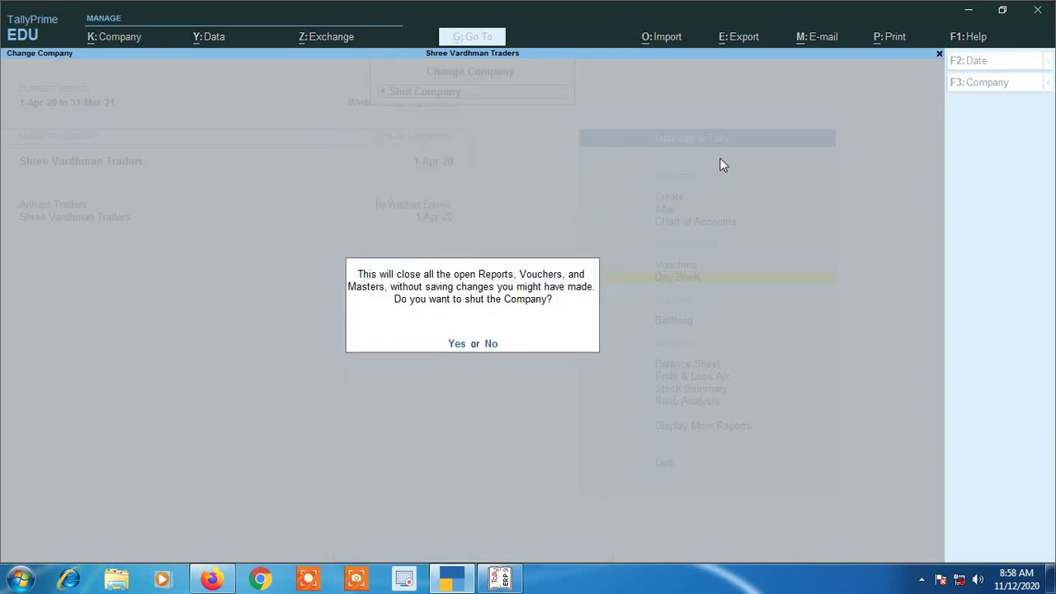
pyautogui.press('y')
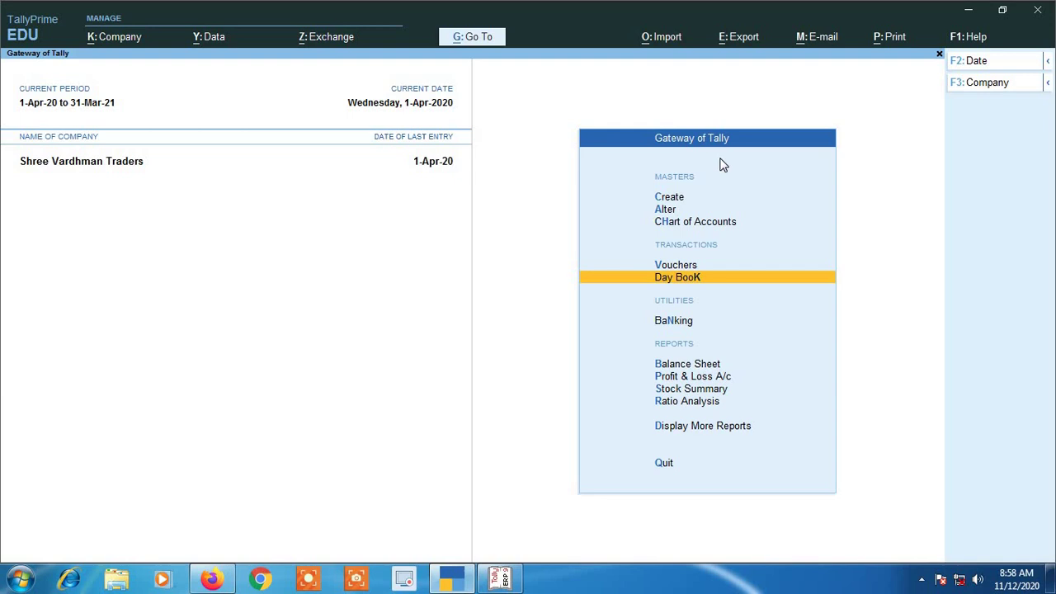
# - Bring up the company creation form once more, abandon it with the name left blank, and return to the Gateway of Tally
pyautogui.click(993, 93)
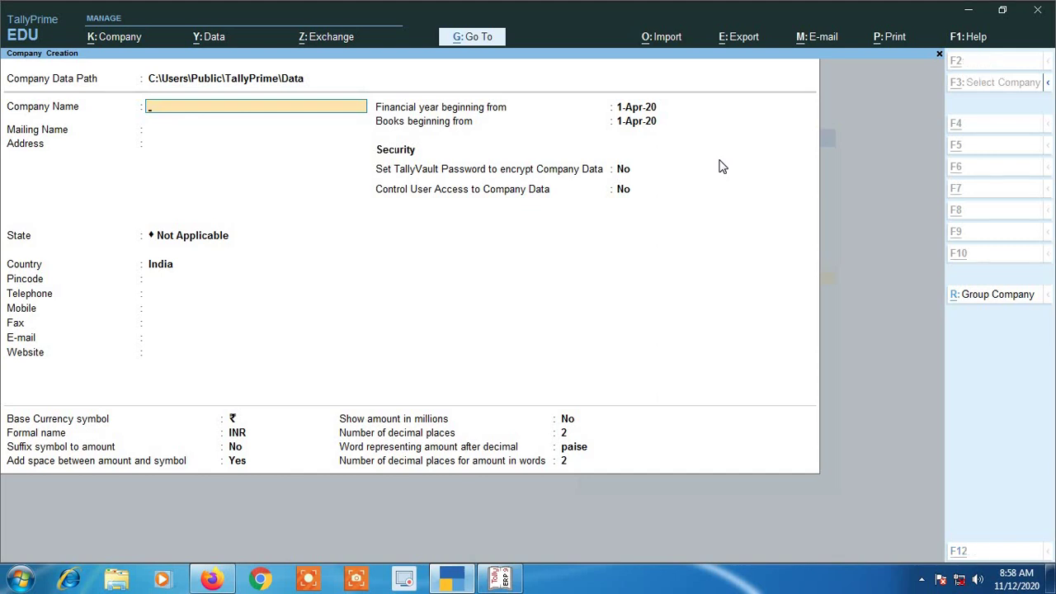
pyautogui.press('Return')
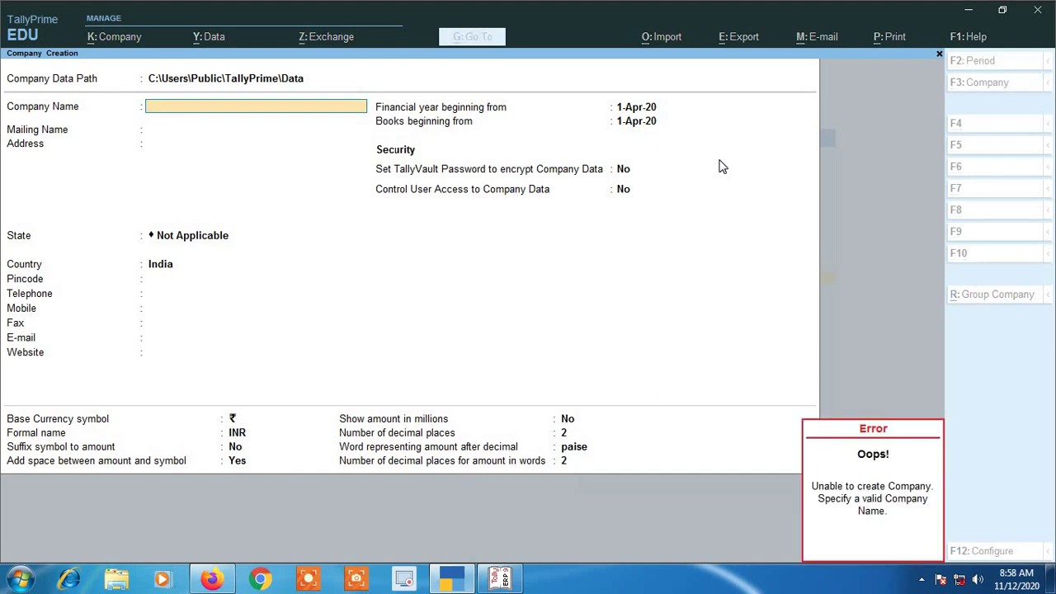
pyautogui.press('Escape')
pyautogui.press('Escape')
pyautogui.press('y')
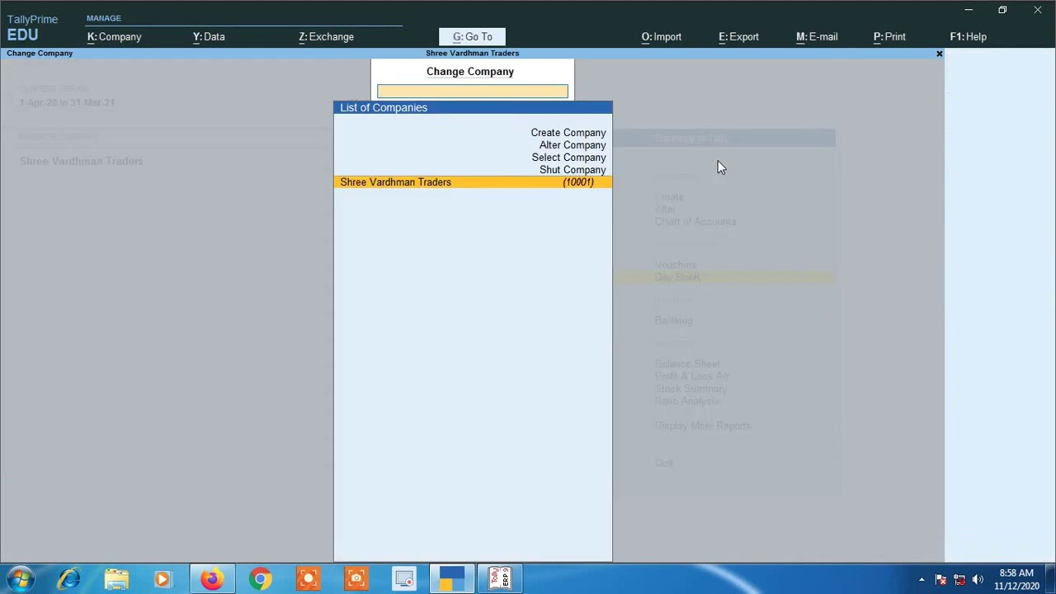
pyautogui.press('Escape')
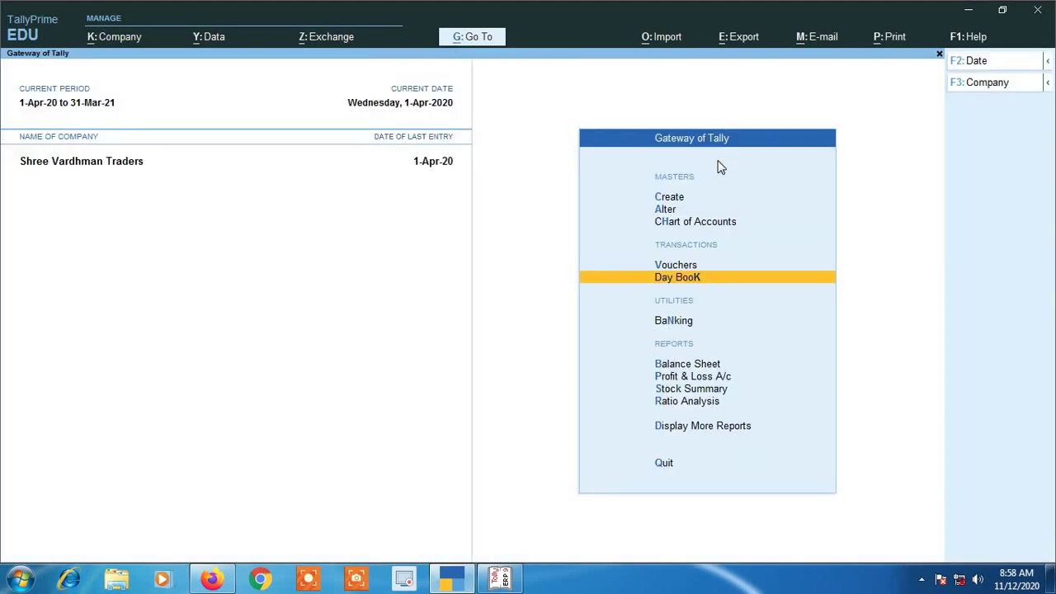
# - Request deletion of Shree Vardhman Traders from its alteration form, decline the deletion, and return to the Gateway of Tally
pyautogui.click(1009, 88)
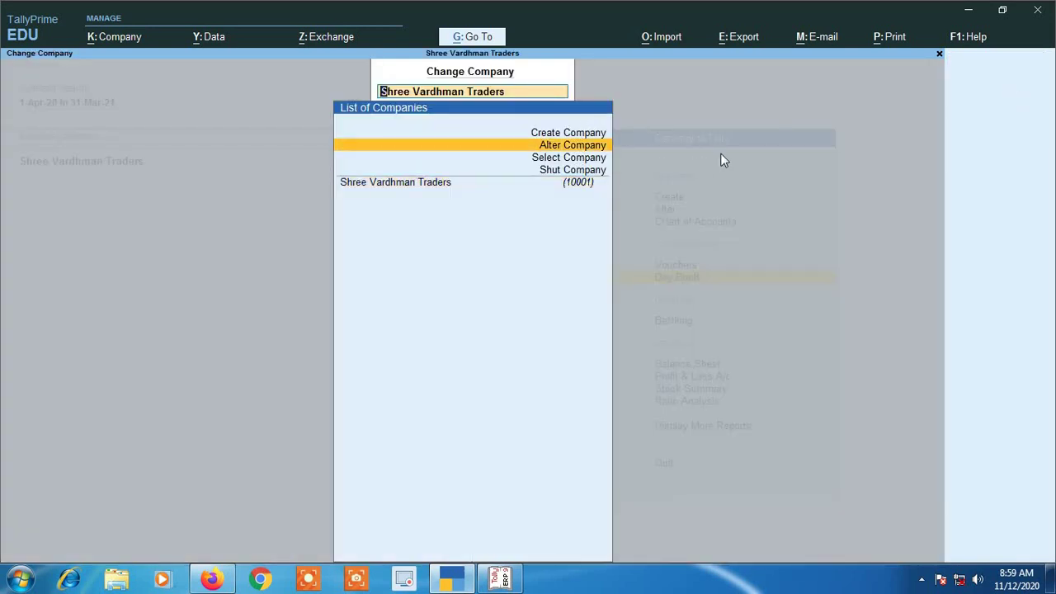
pyautogui.press('Return')
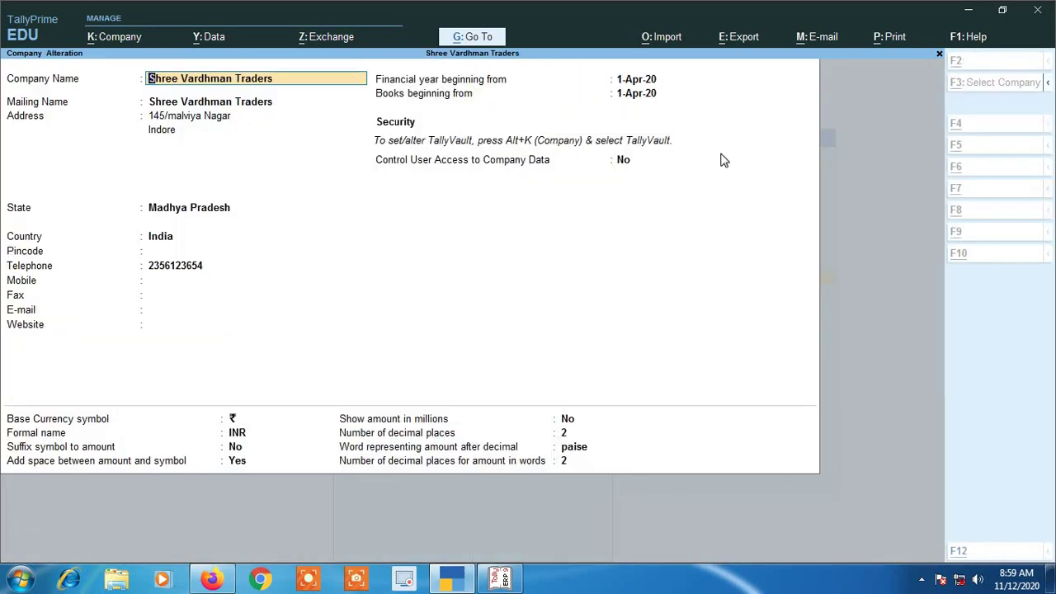
pyautogui.hotkey('alt', 'd')
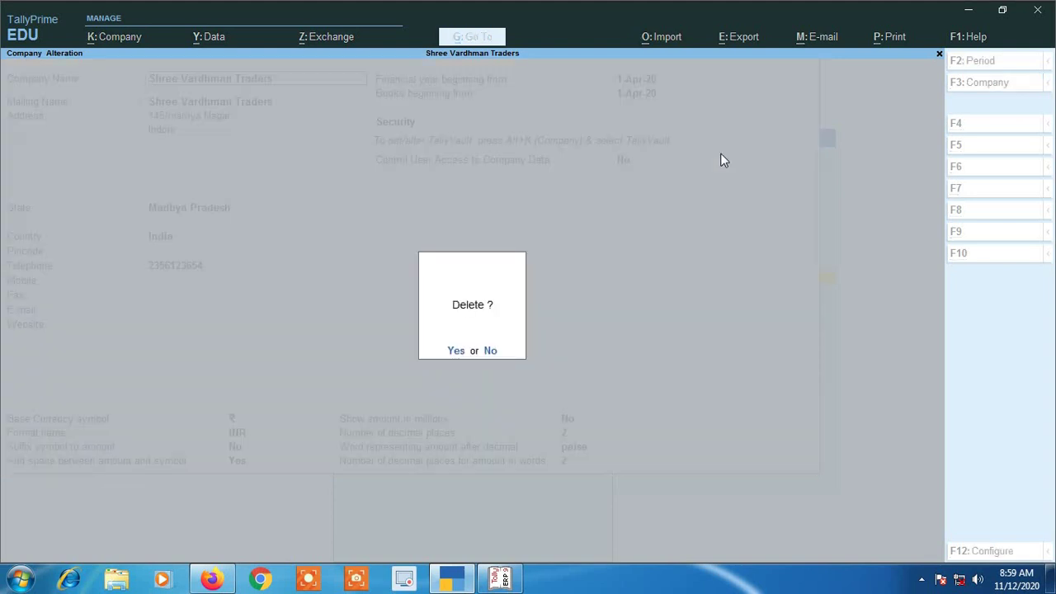
pyautogui.press('Escape')
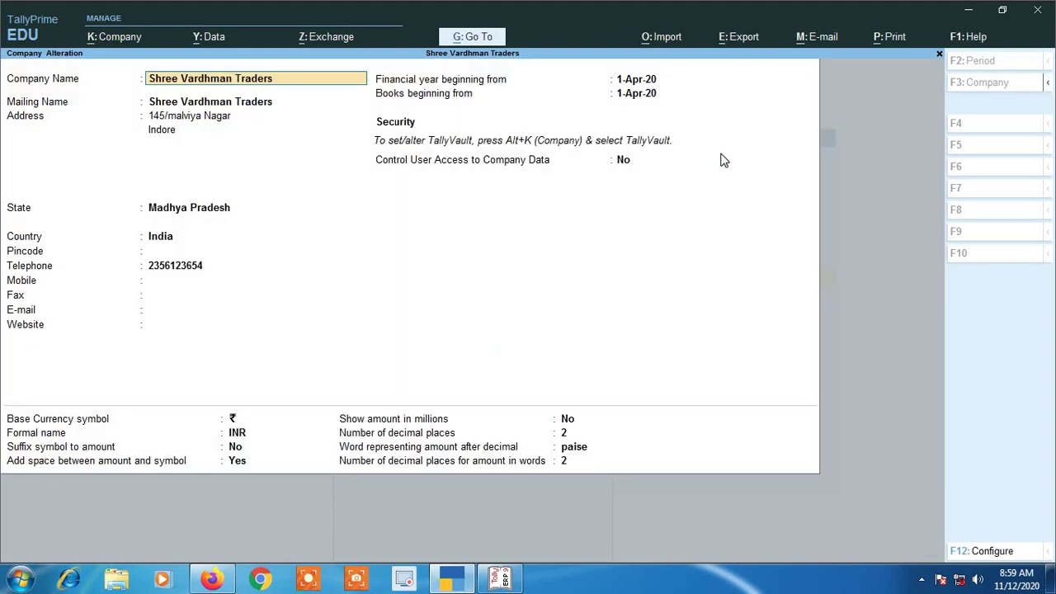
pyautogui.press('Escape')
pyautogui.press('Escape')
pyautogui.press('y')
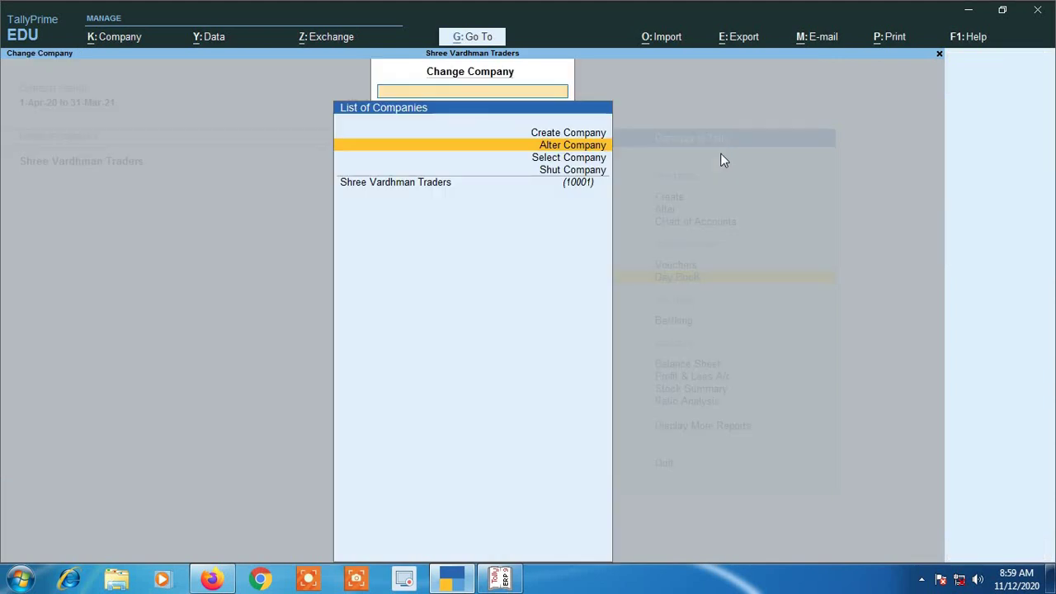
pyautogui.press('Escape')
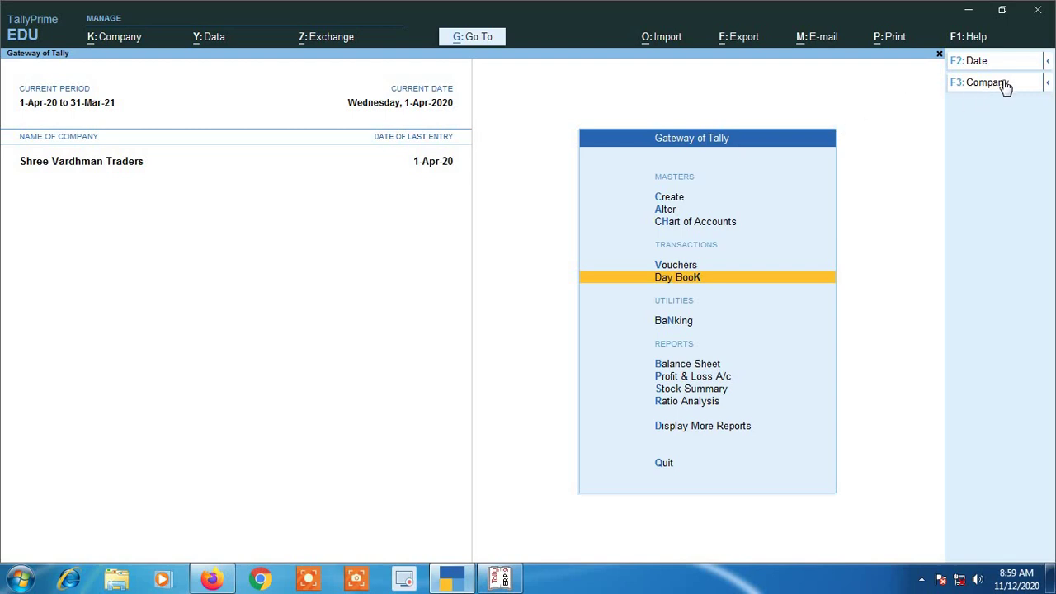
# - Examine the list of selectable companies and the further company, date and period commands without choosing a company or period
pyautogui.click(1048, 84)
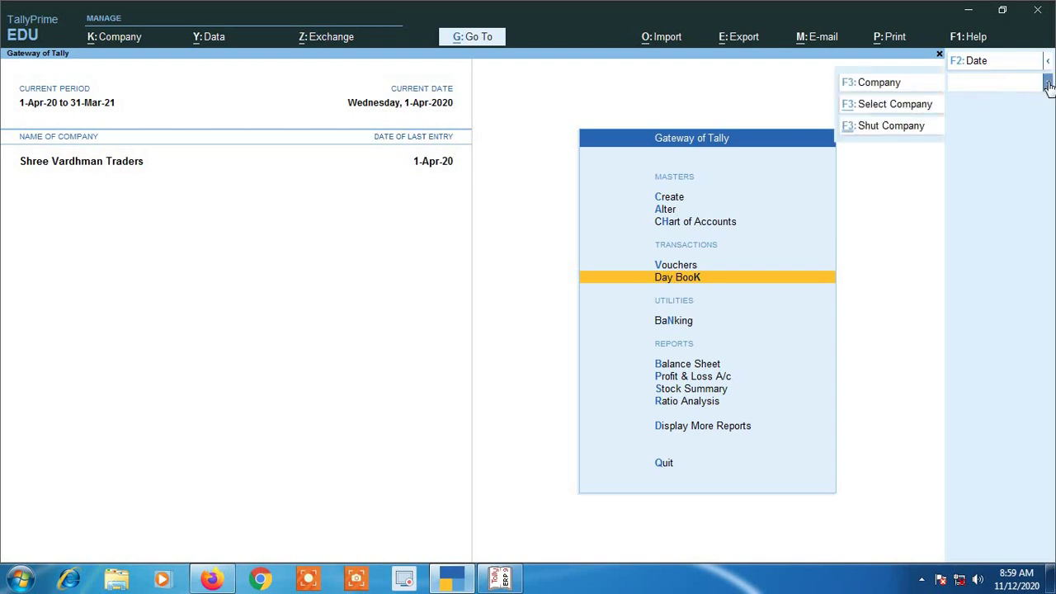
pyautogui.click(895, 105)
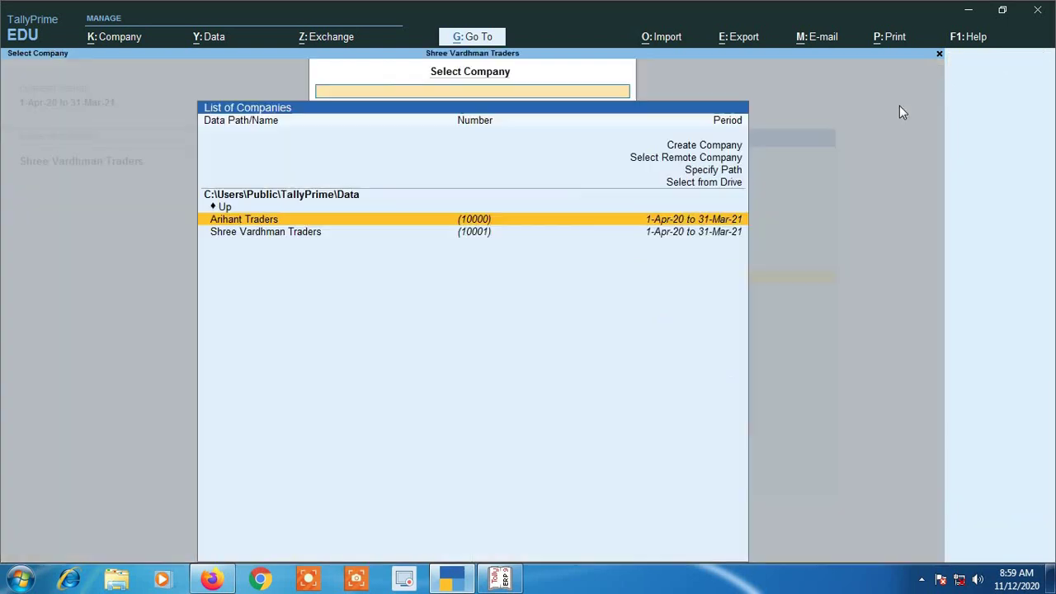
pyautogui.press('Escape')
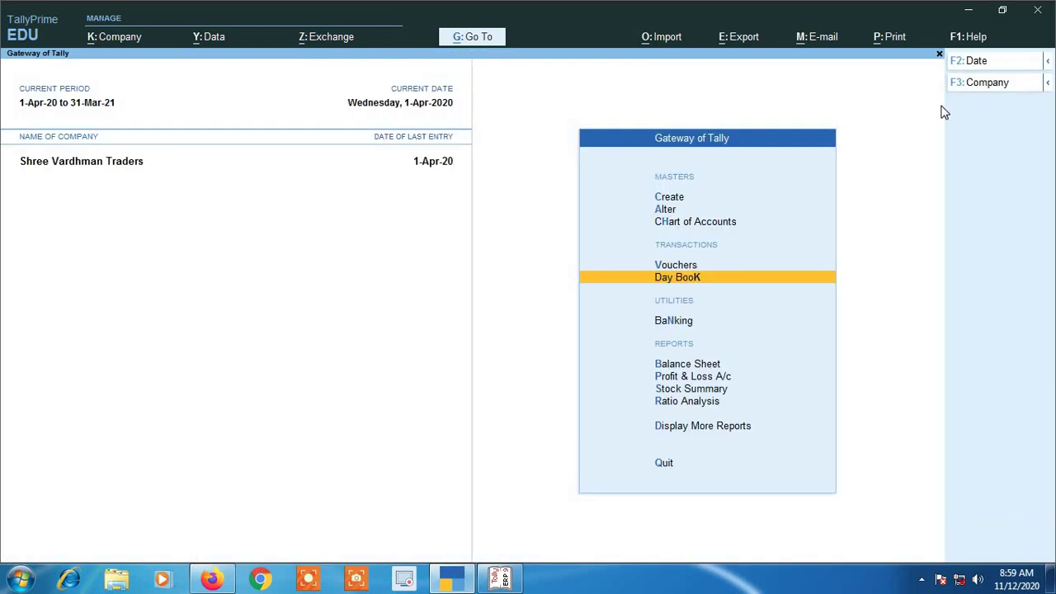
pyautogui.click(1048, 84)
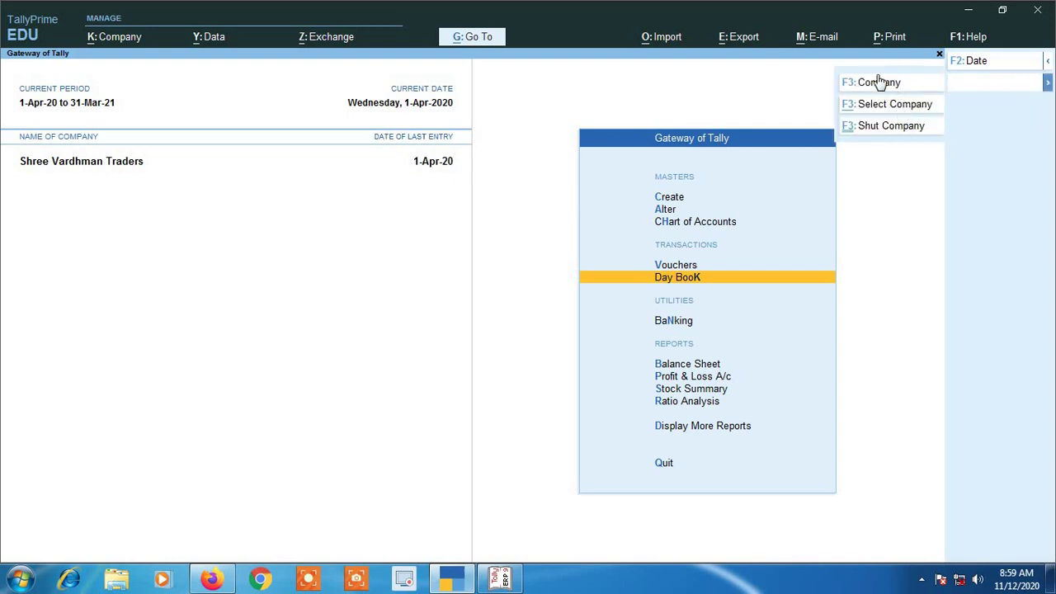
pyautogui.click(1048, 86)
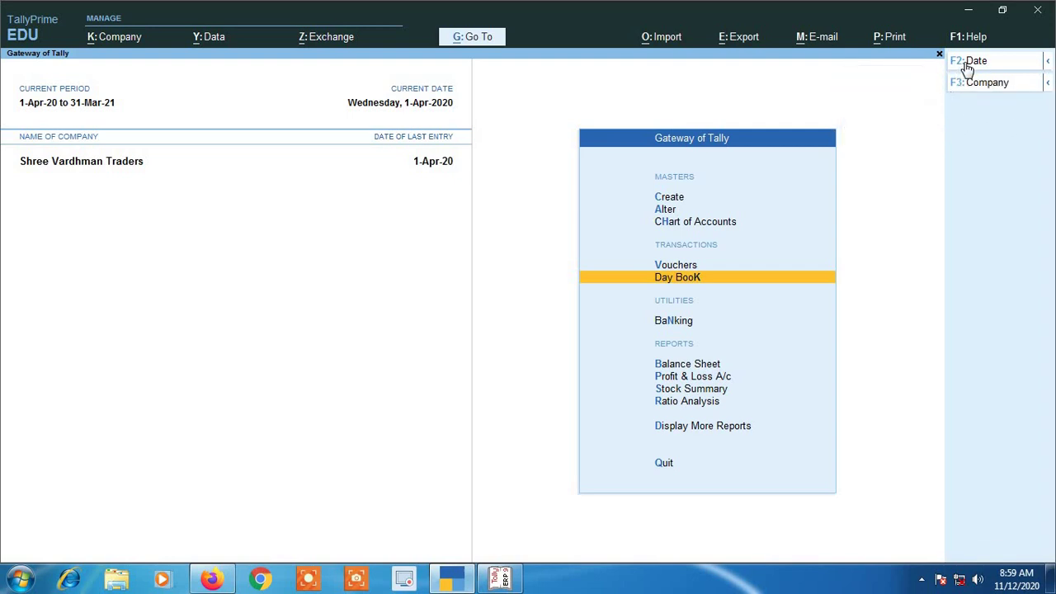
pyautogui.click(1049, 65)
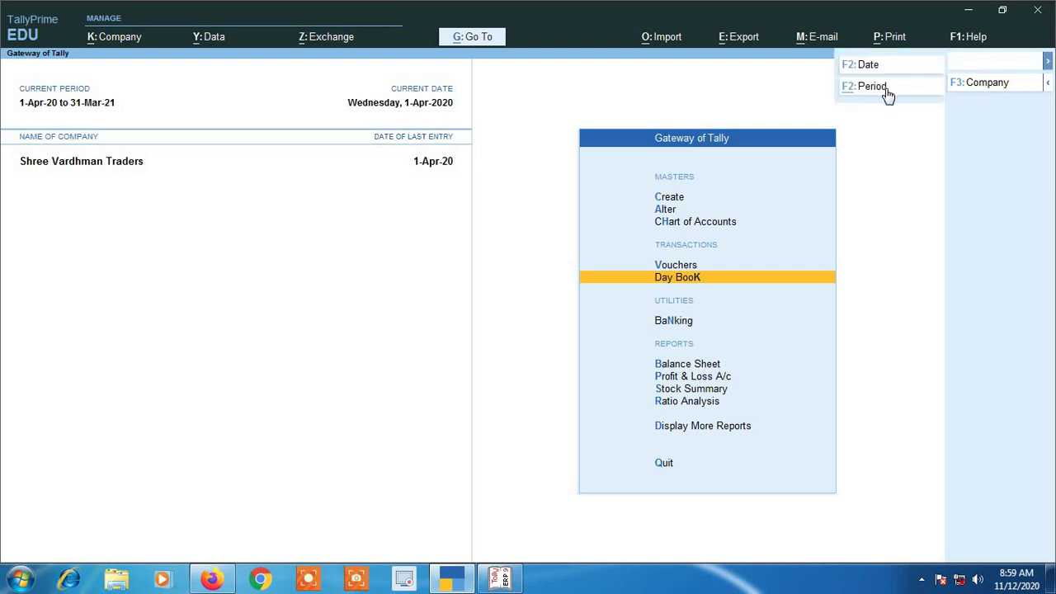
pyautogui.click(1046, 64)
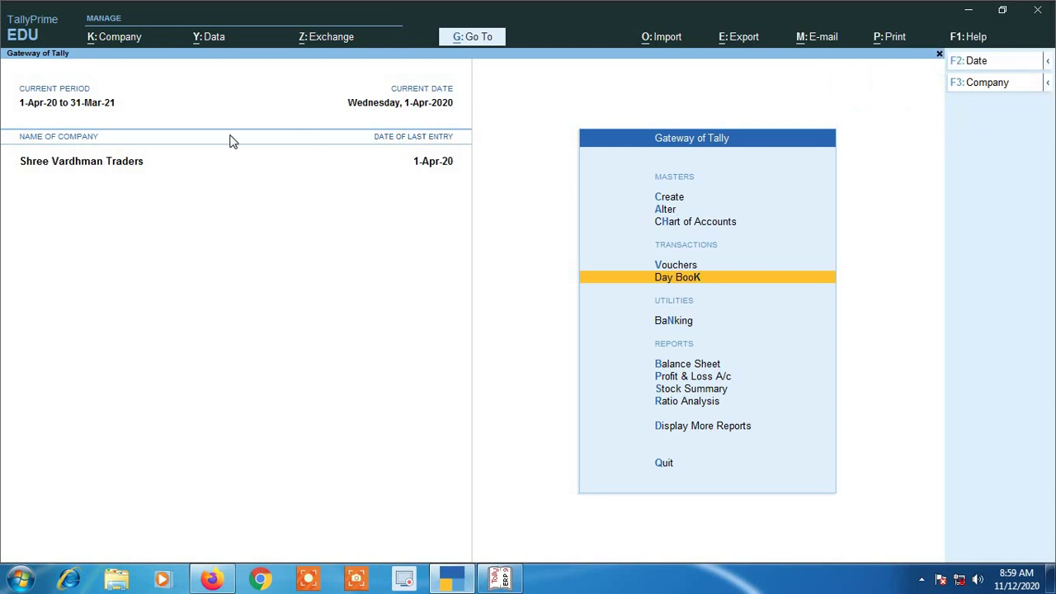
# - Review the company management commands Create, Alter, Change, Select and Shut one after another without running any
pyautogui.click(120, 40)
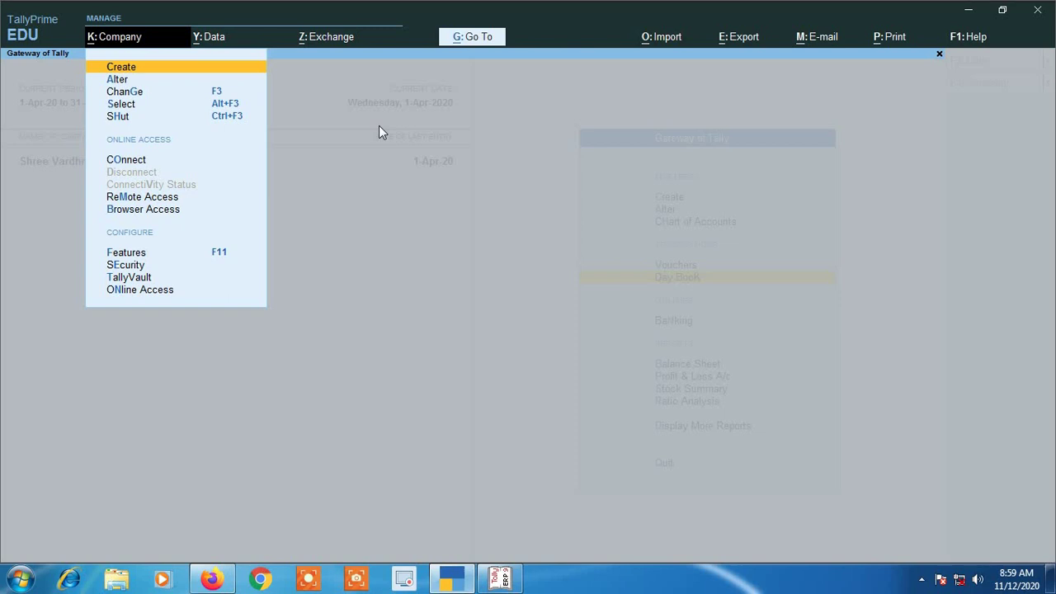
pyautogui.press('Down')
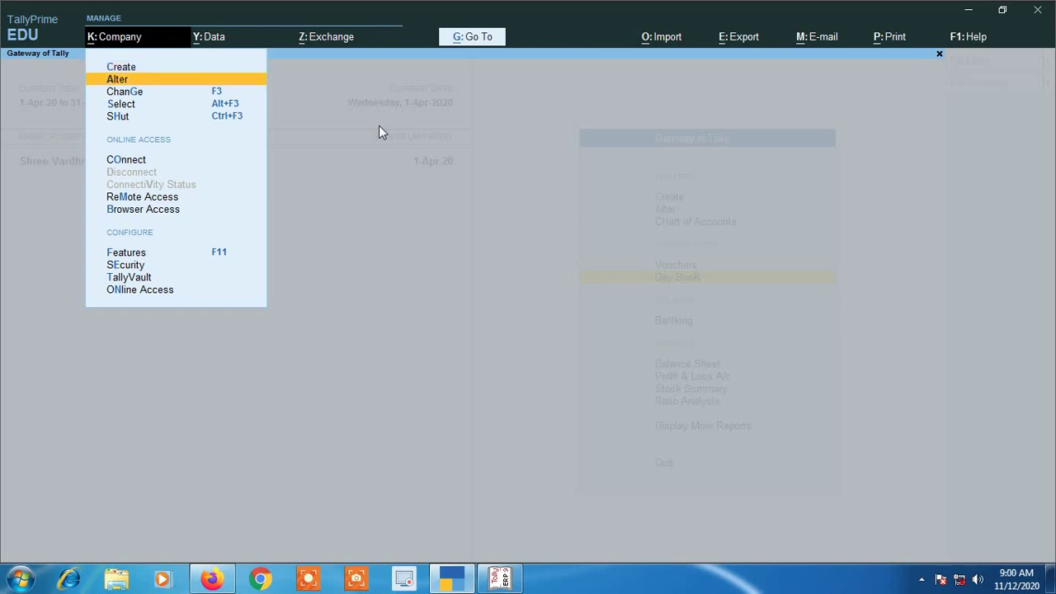
pyautogui.press('Down')
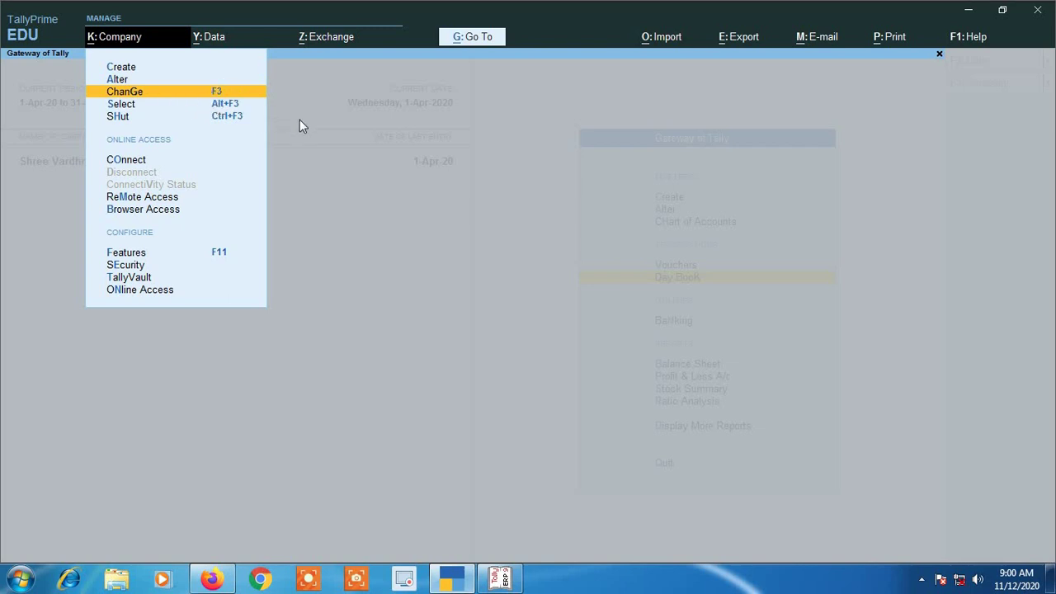
pyautogui.press('Down')
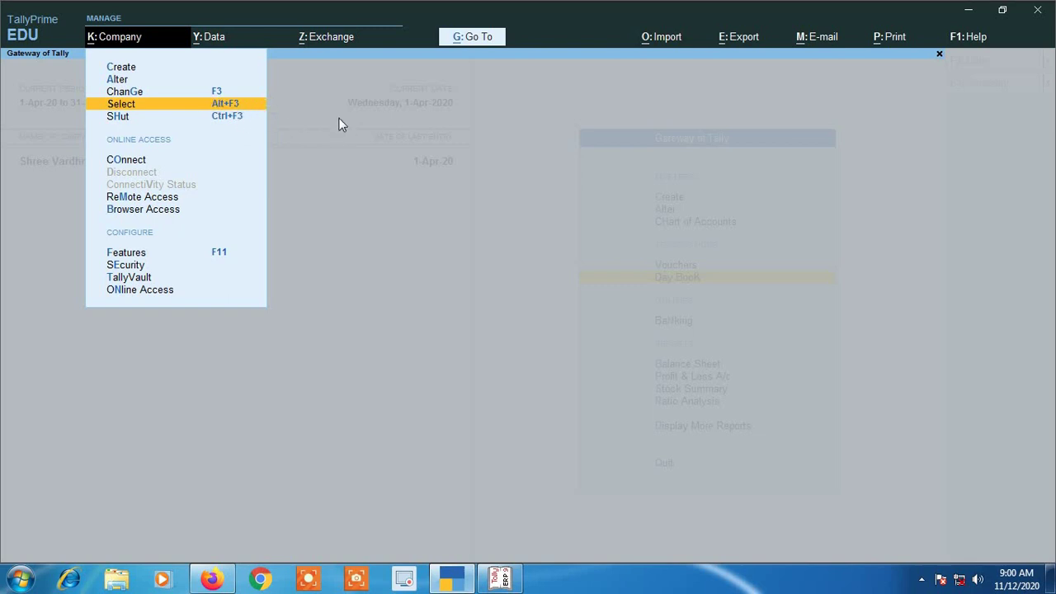
pyautogui.press('Down')
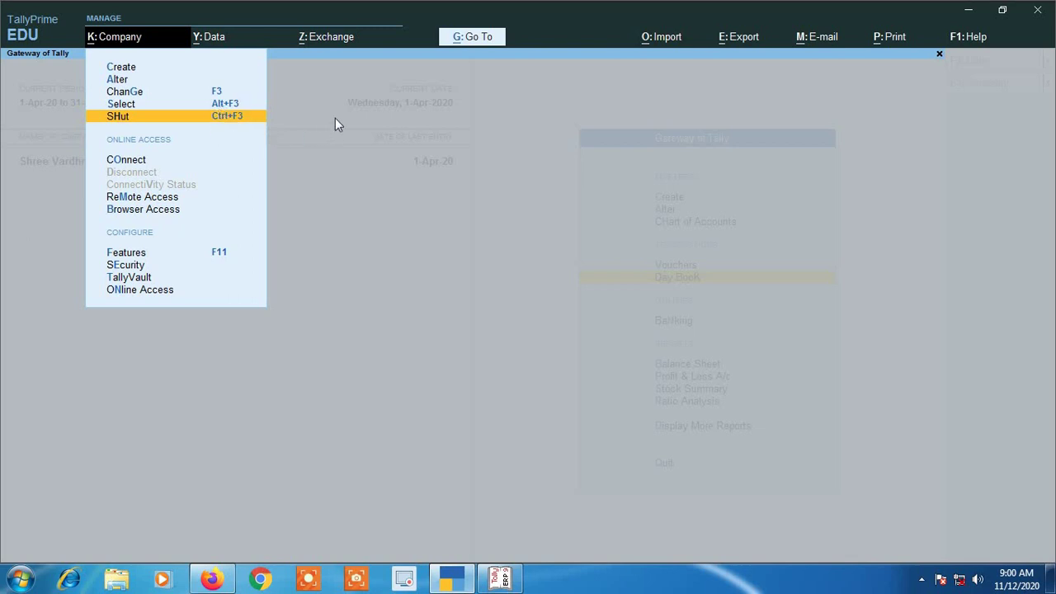
pyautogui.press('Escape')
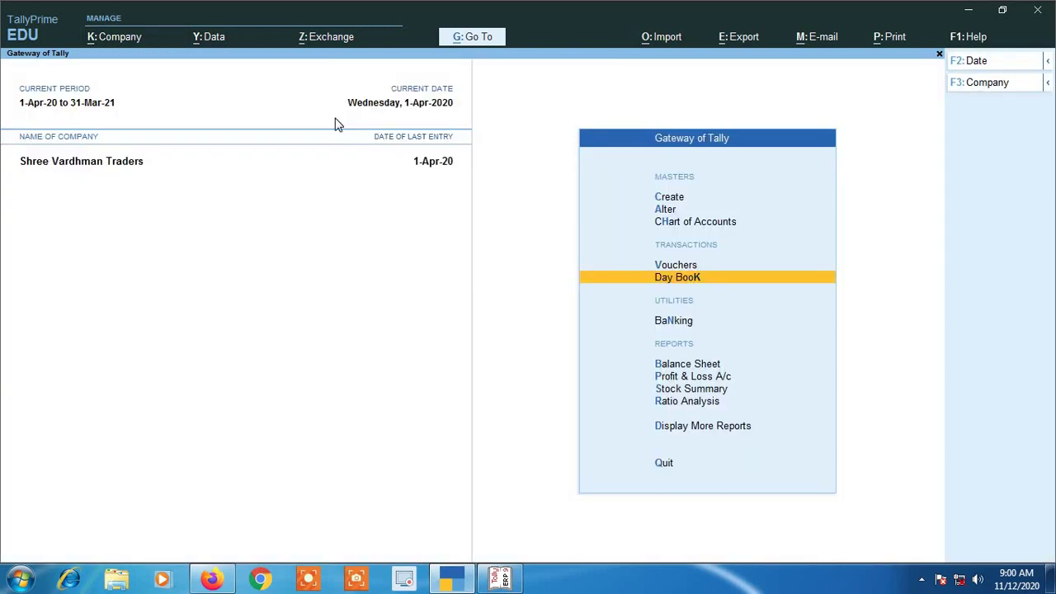
# - Compare the two ways of reaching the Change Company list, keeping Shree Vardhman Traders as the active company
pyautogui.click(978, 86)
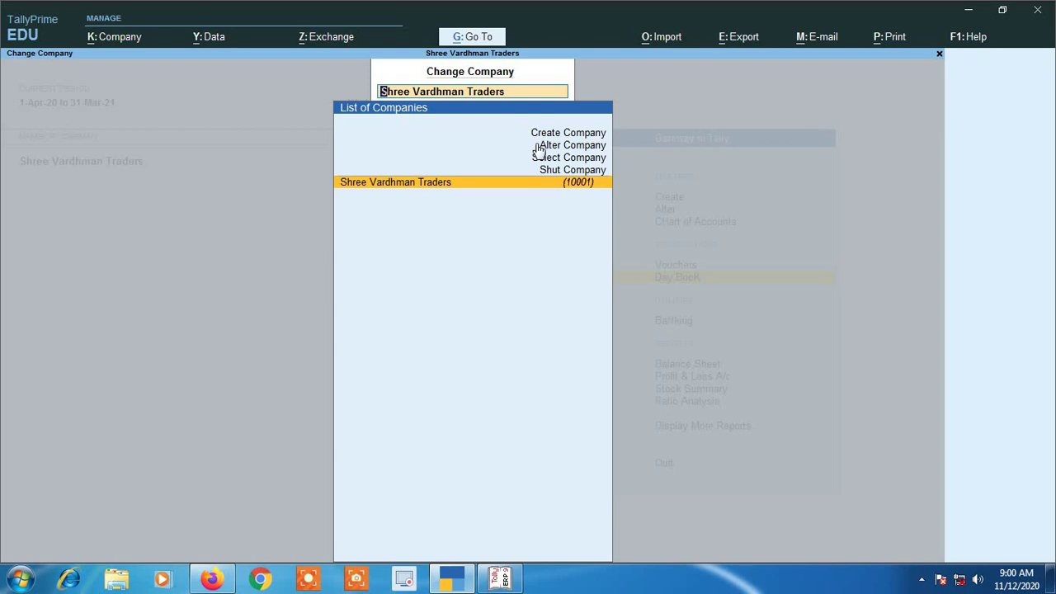
pyautogui.press('Escape')
pyautogui.press('Escape')
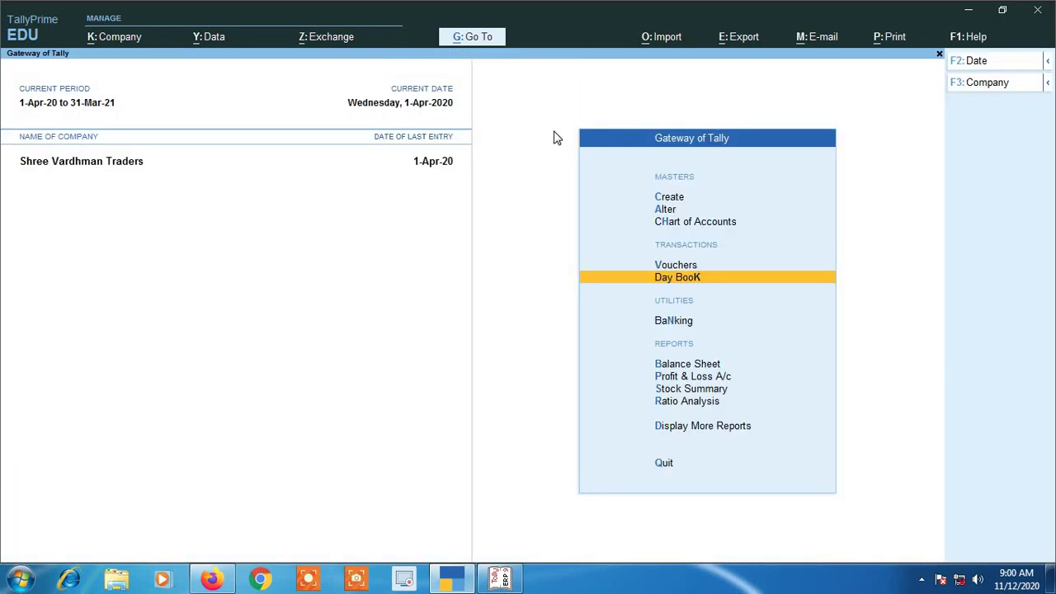
pyautogui.click(110, 43)
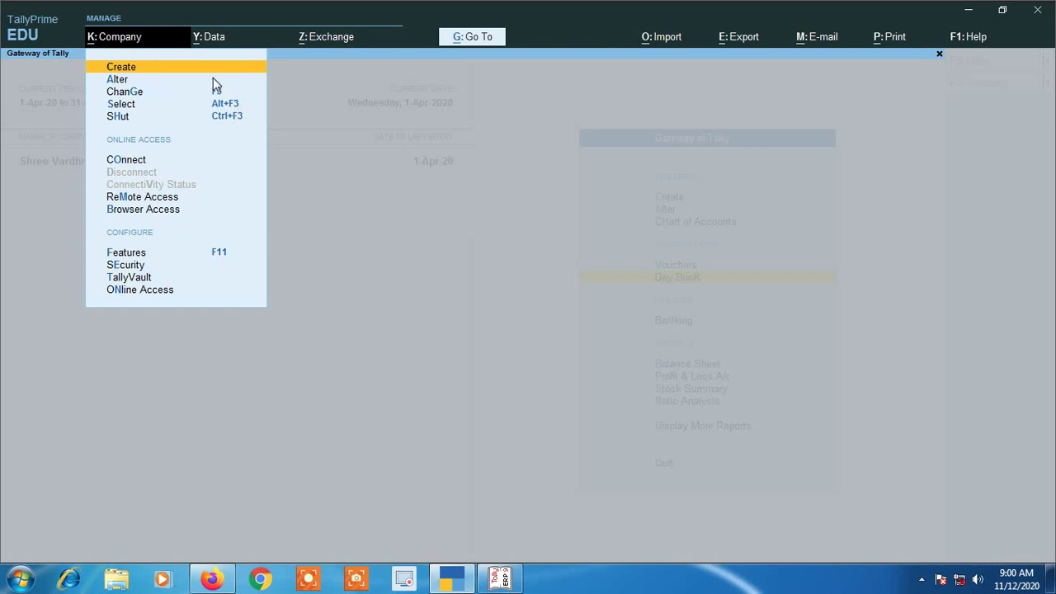
pyautogui.click(139, 93)
pyautogui.press('Return')
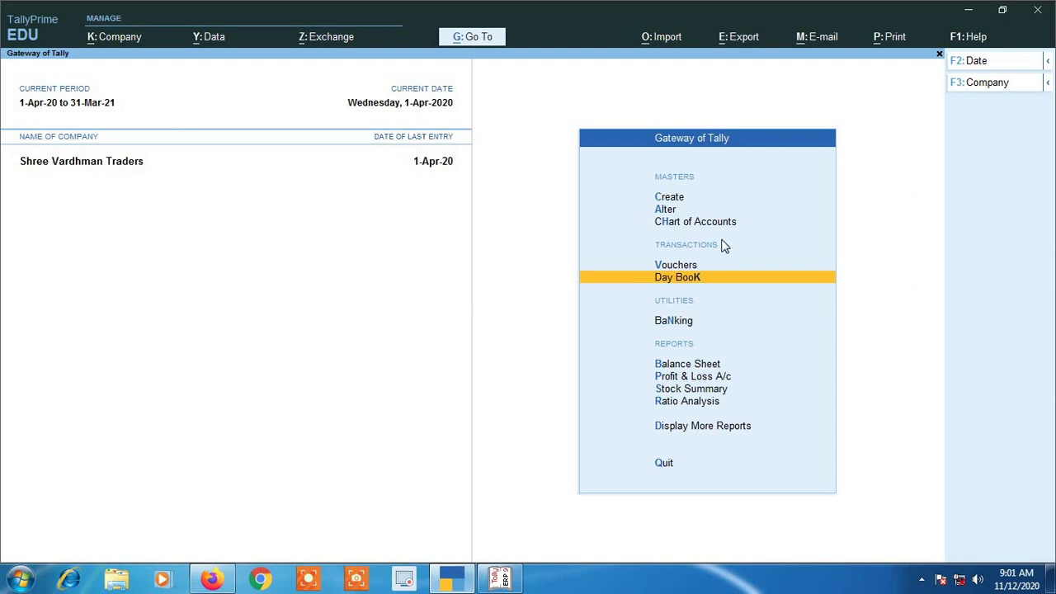
# - View the features of Shree Vardhman Traders by way of the company management commands, and leave them without saving changes
pyautogui.click(118, 42)
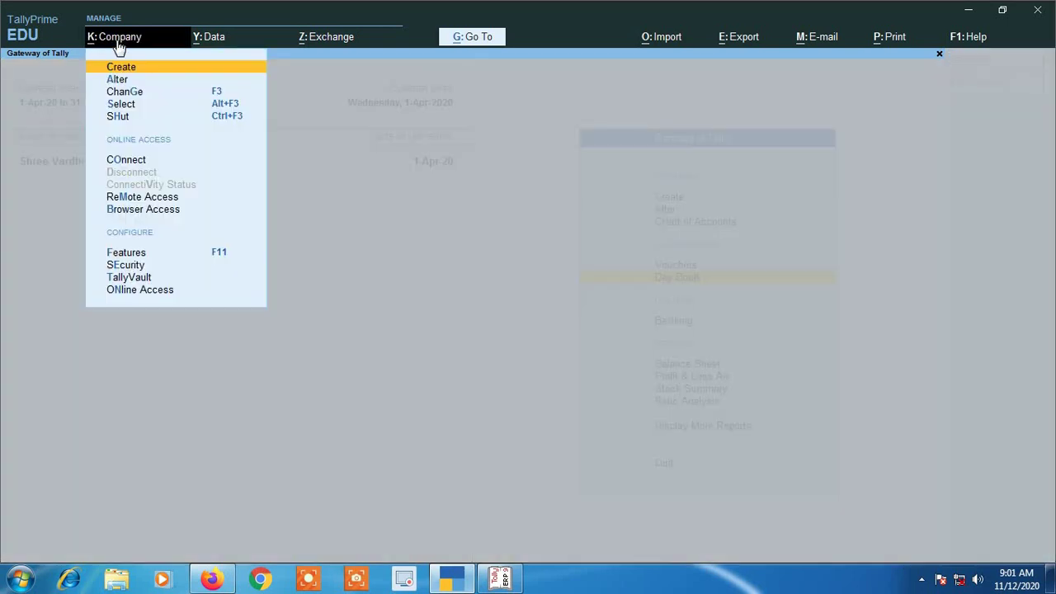
pyautogui.press('Down')
pyautogui.press('Down')
pyautogui.press('Down')
pyautogui.press('Down')
pyautogui.press('Down')
pyautogui.press('Down')
pyautogui.press('Down')
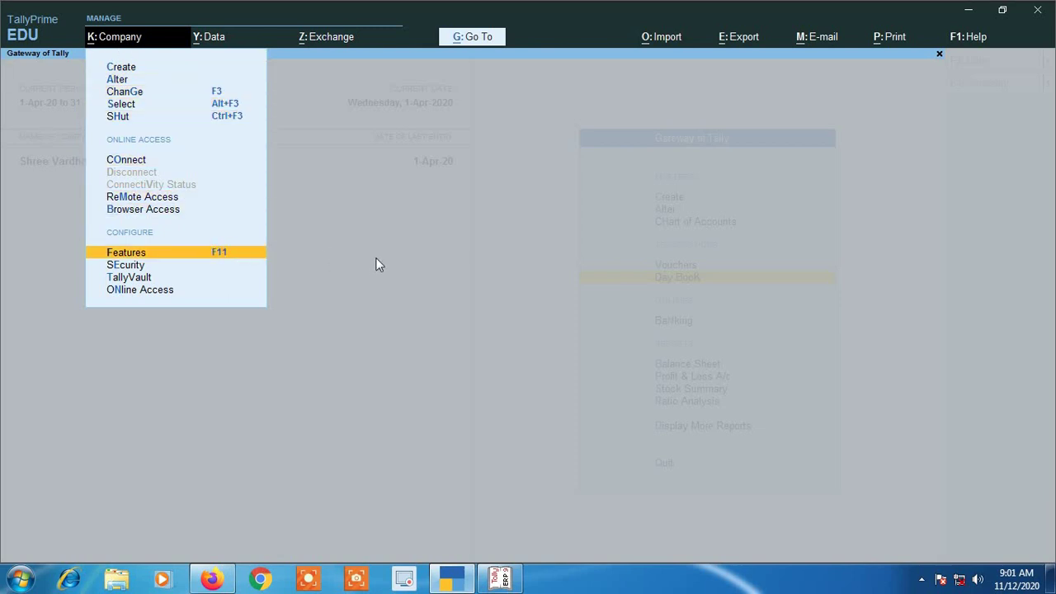
pyautogui.press('Return')
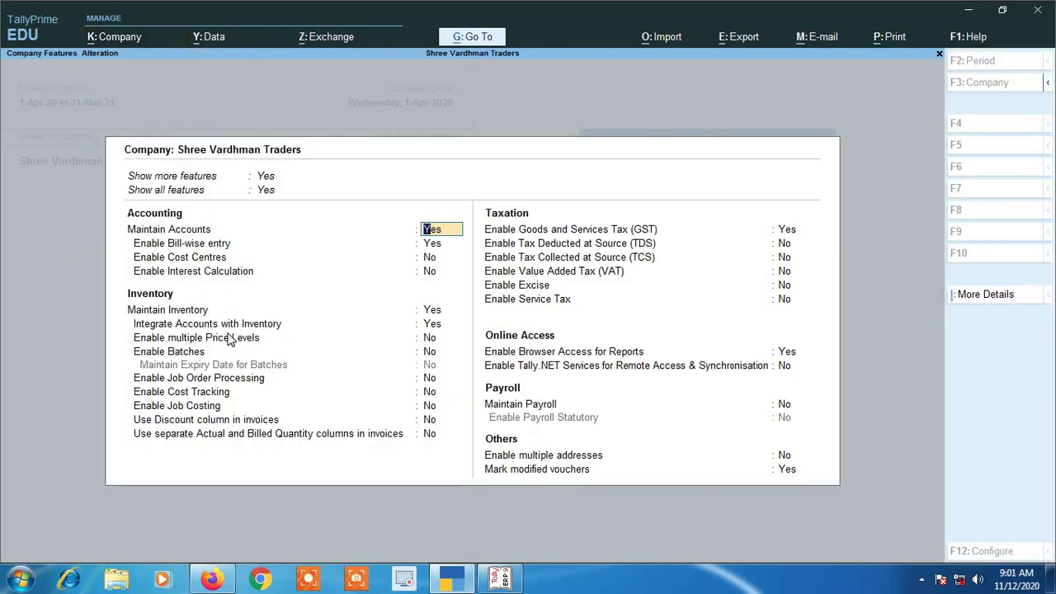
pyautogui.press('BackSpace')
pyautogui.press('Escape')
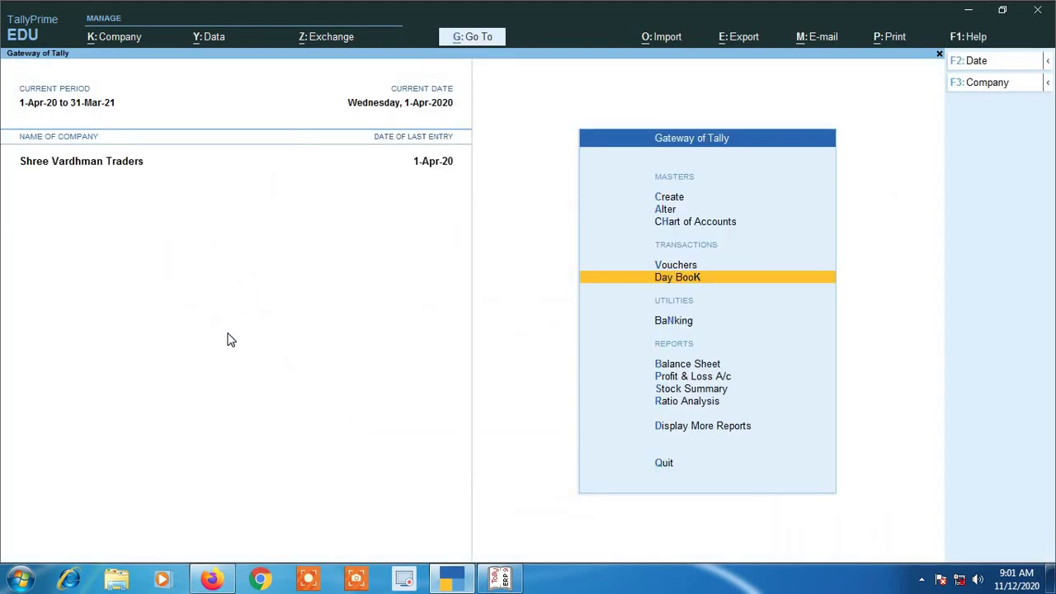
# - Bring up the company features form again, once directly and once through the company management commands, quitting each time without saving
pyautogui.press('F11')
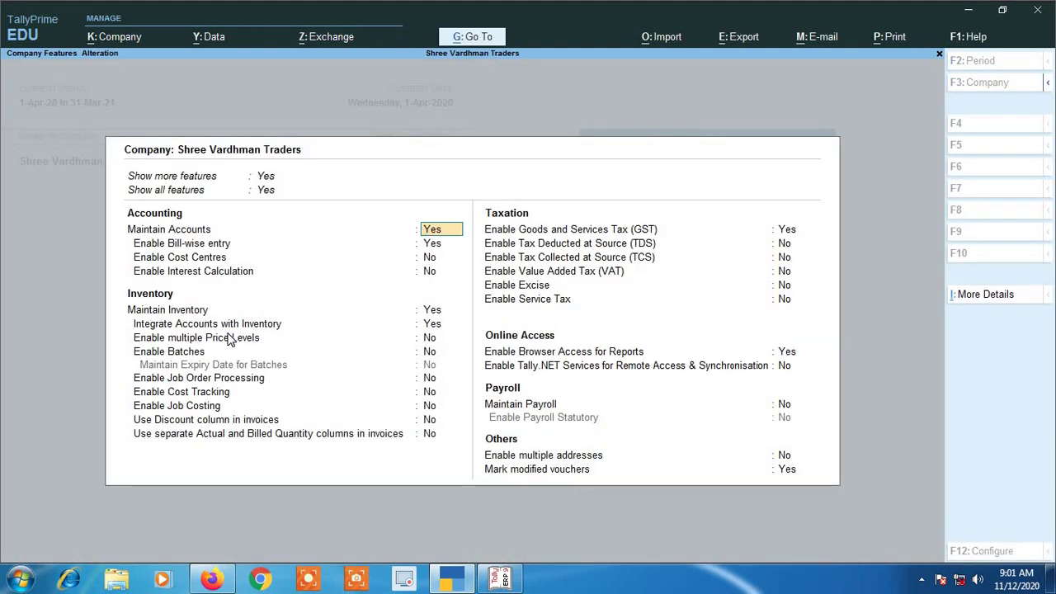
pyautogui.press('Escape')
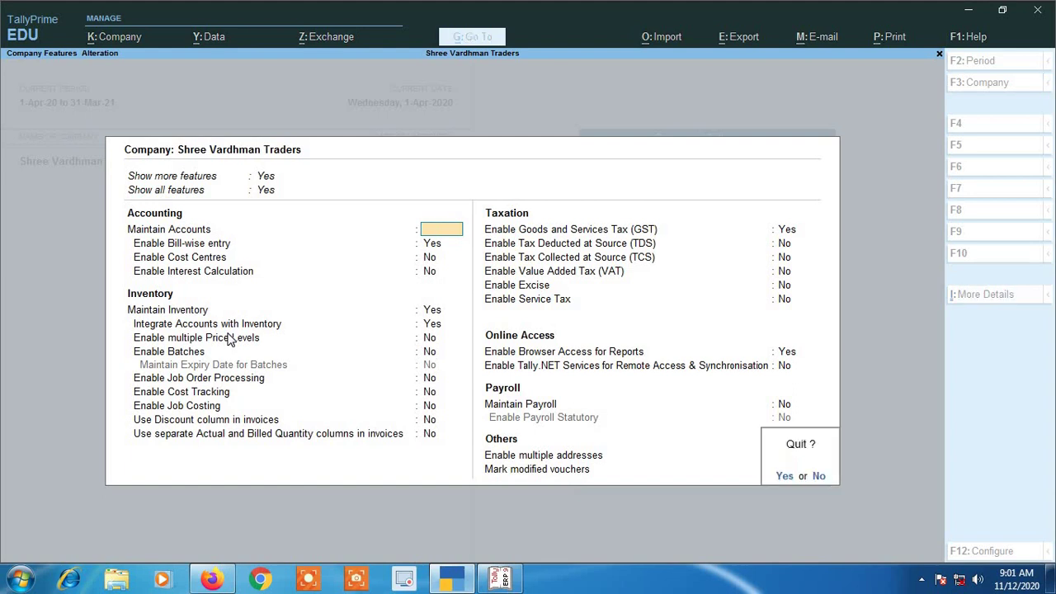
pyautogui.press('y')
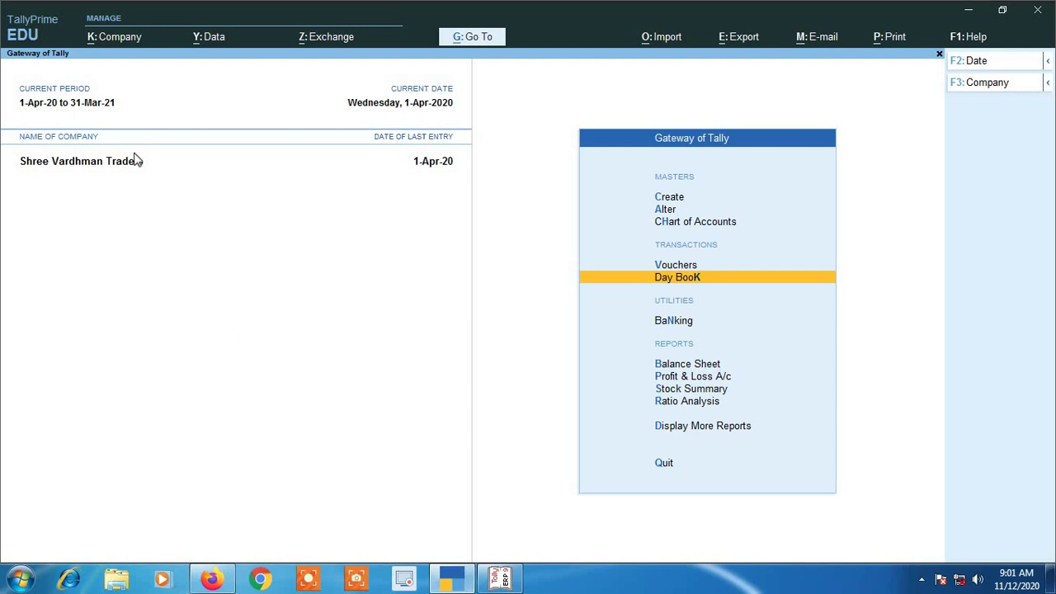
pyautogui.click(121, 40)
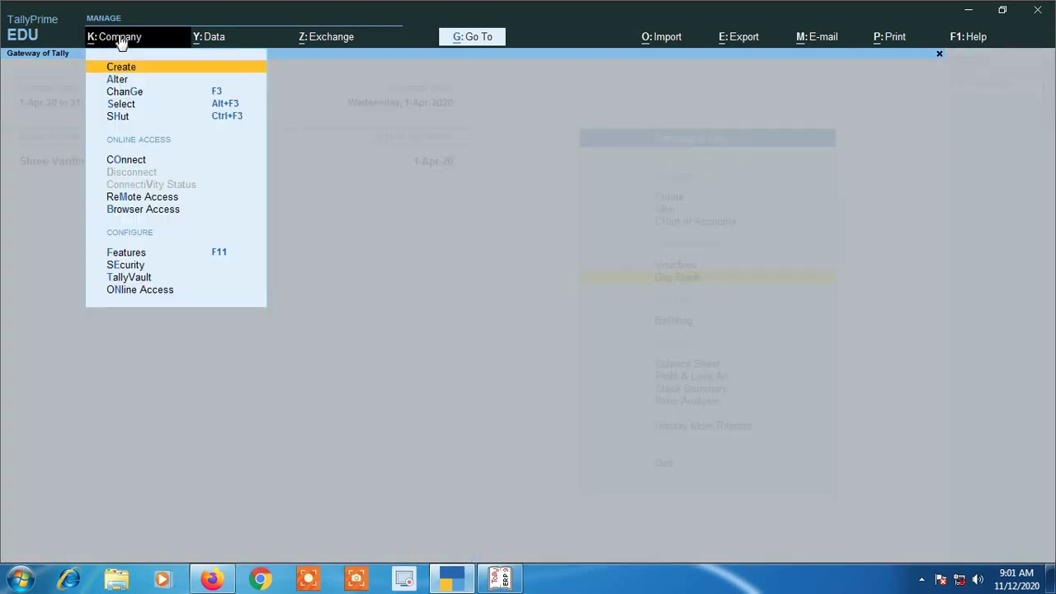
pyautogui.click(137, 254)
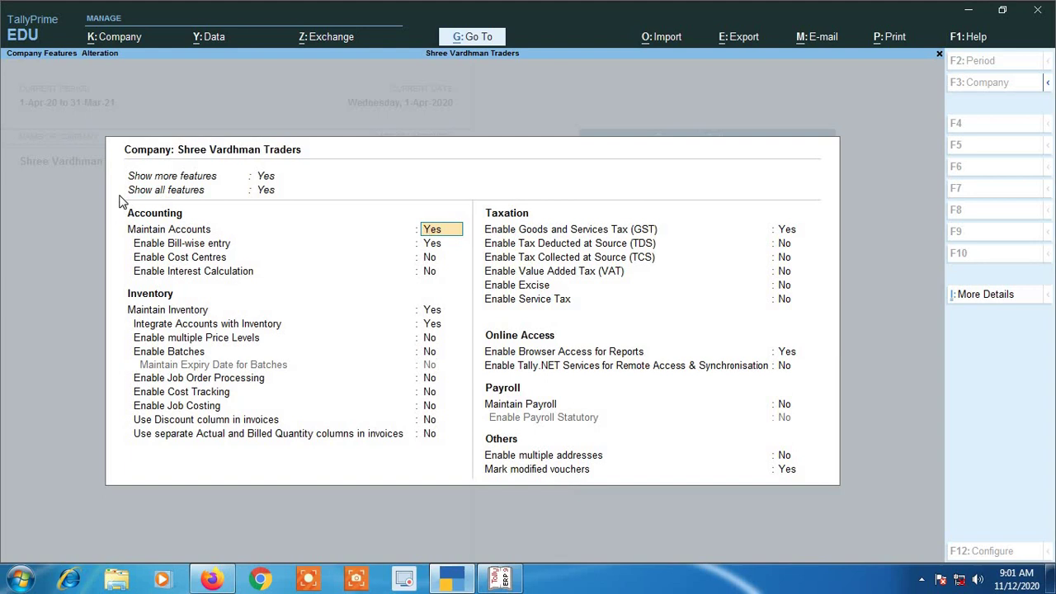
pyautogui.press('Escape')
pyautogui.press('Return')
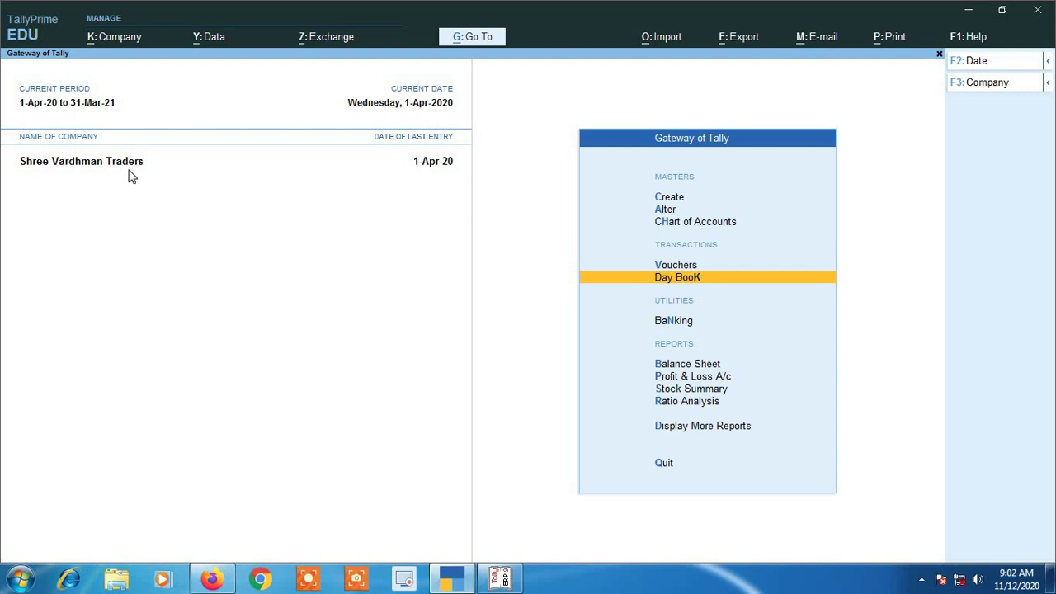
# - Open the company features form for Shree Vardhman Traders and set Show more features to No
pyautogui.press('F11')
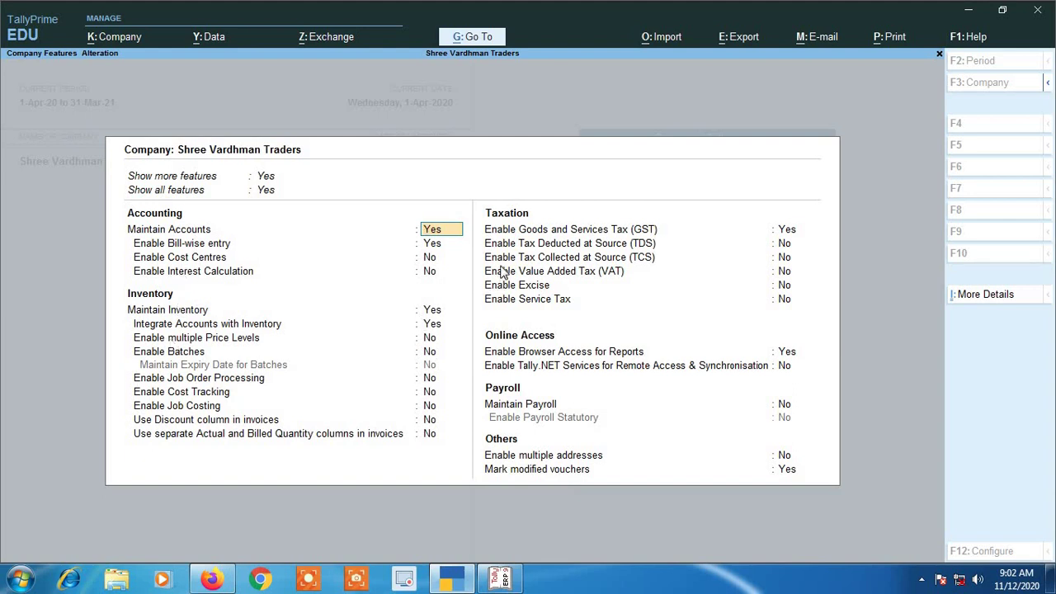
pyautogui.click(265, 178)
pyautogui.press('Up')
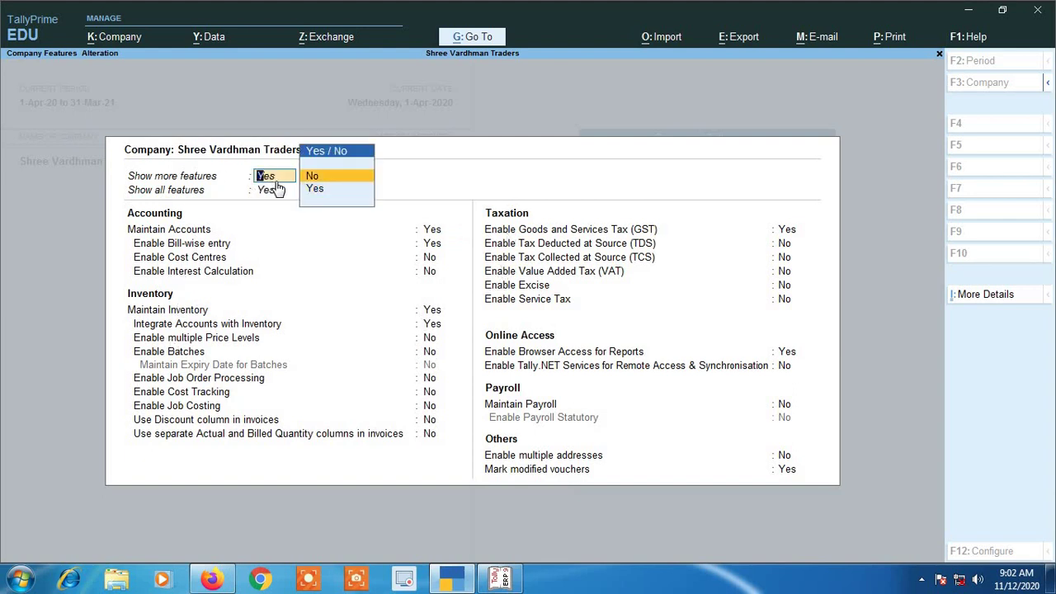
pyautogui.press('Return')
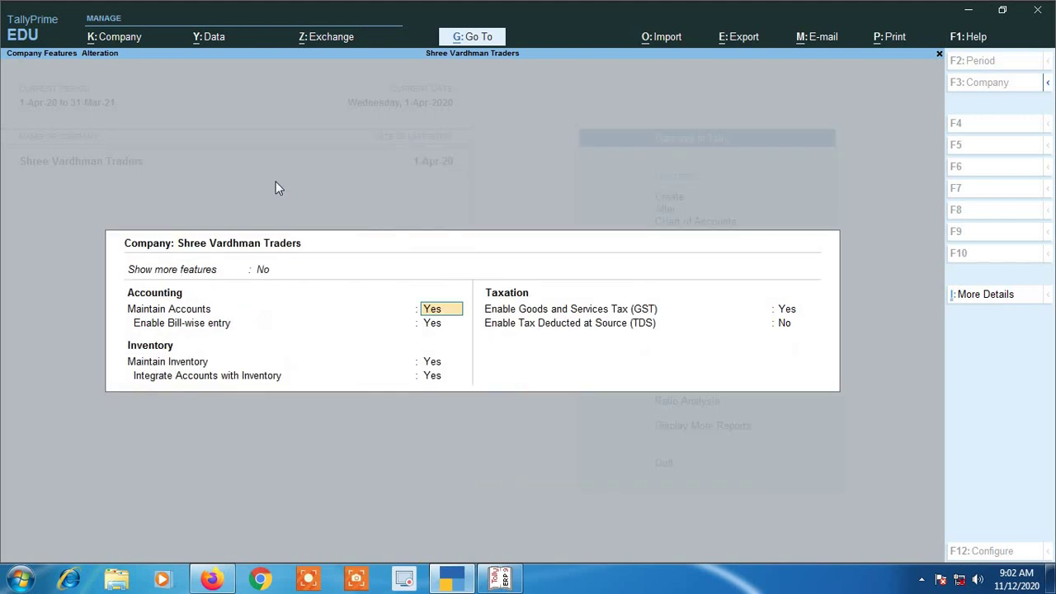
# - Set Show more features to Yes to bring back the full list of company features
pyautogui.click(264, 272)
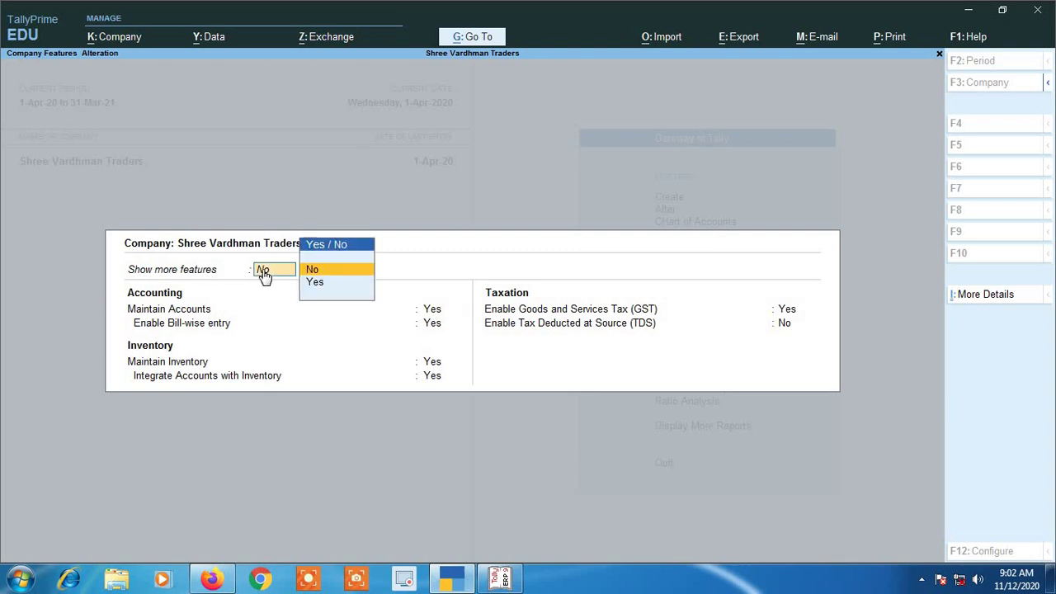
pyautogui.press('Down')
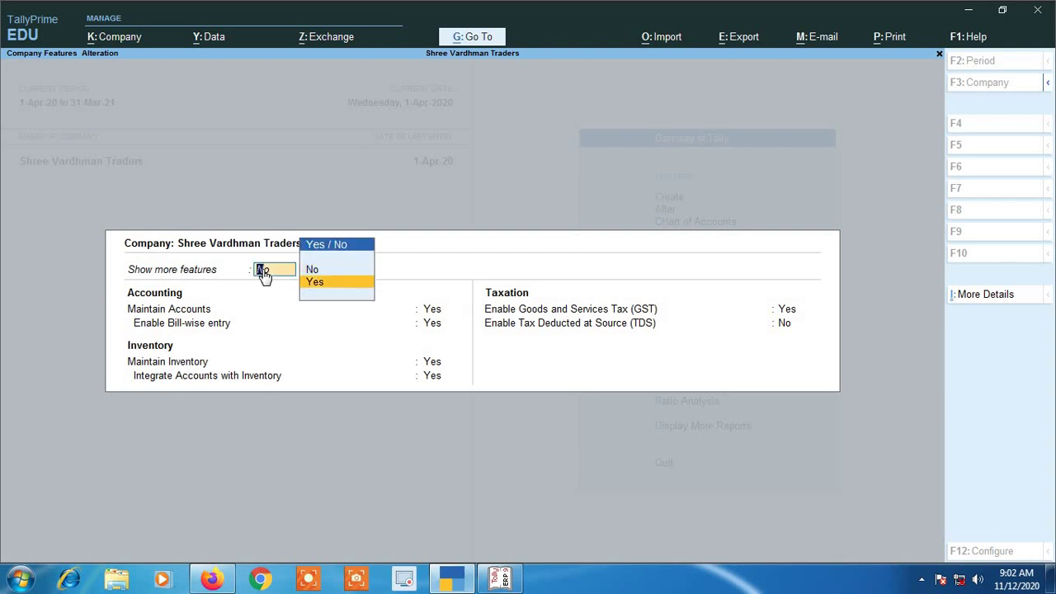
pyautogui.press('Return')
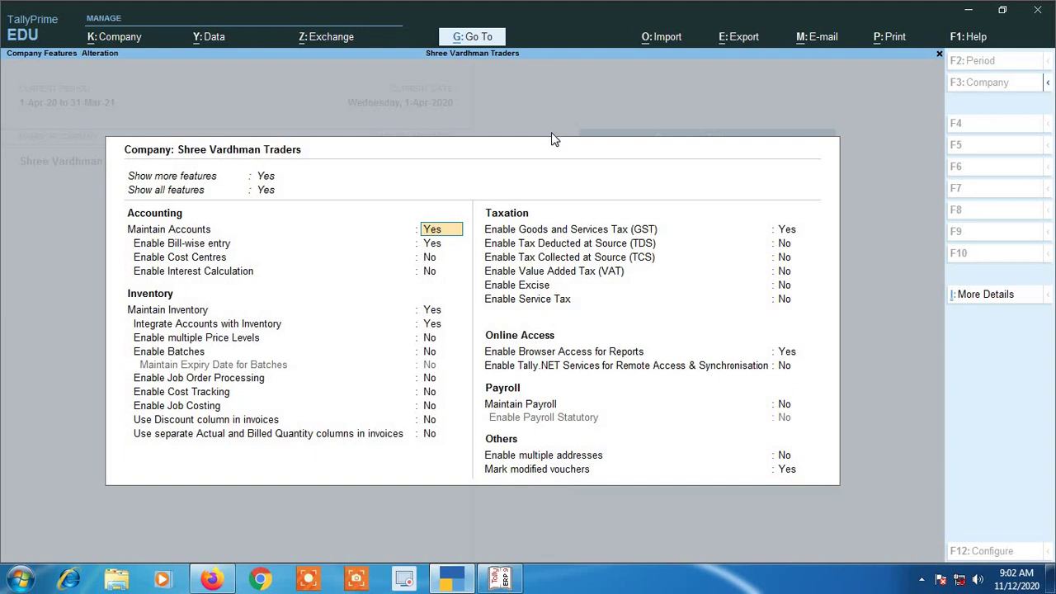
# - Open the company's GST details from the enabled GST feature, go through the fields up to GSTIN/UIN, and accept them without changes
pyautogui.click(787, 235)
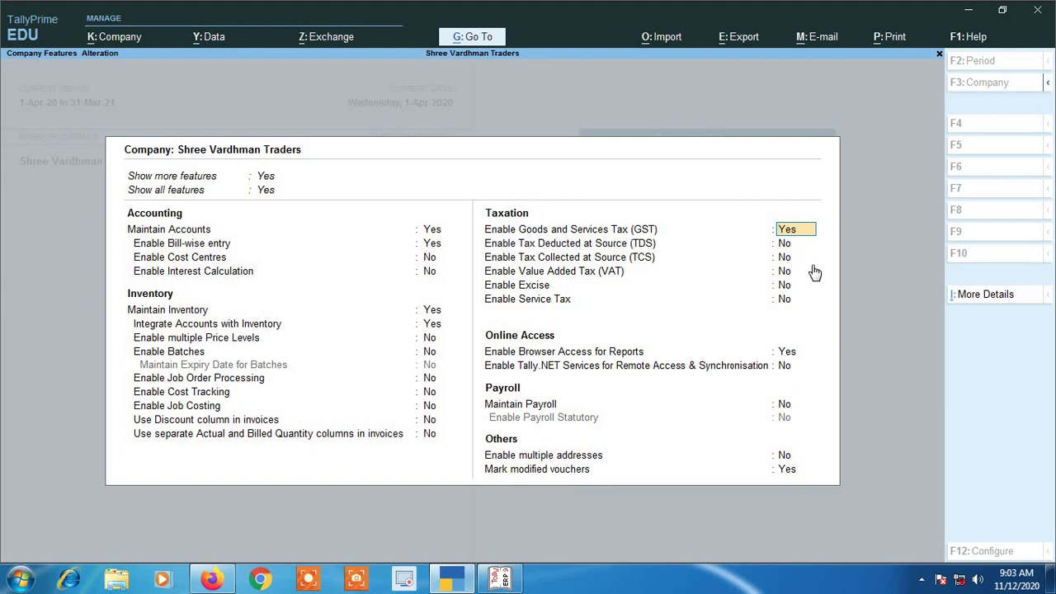
pyautogui.press('Return')
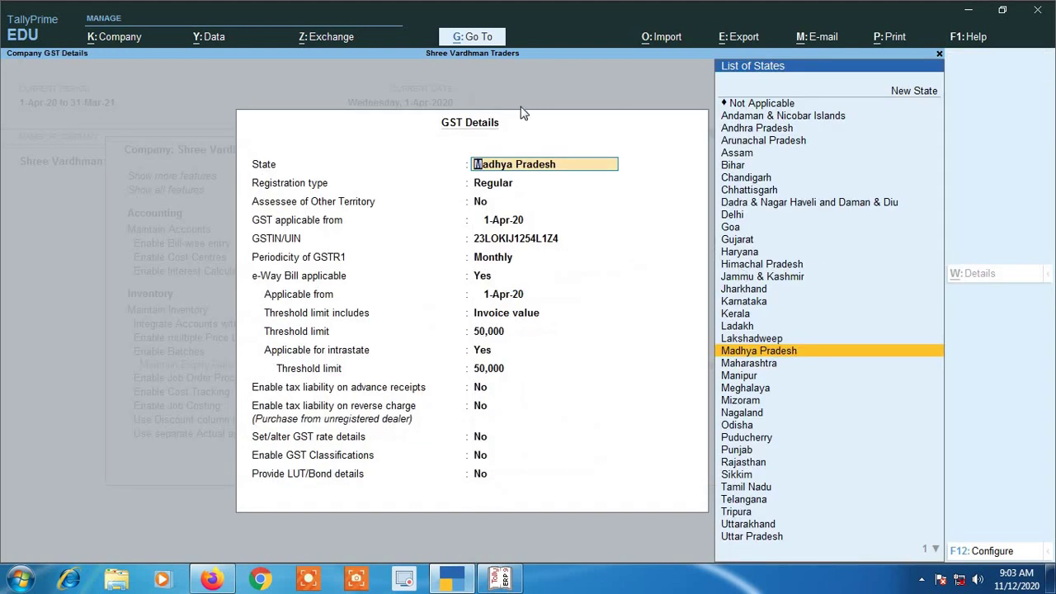
pyautogui.press('Return')
pyautogui.press('Return')
pyautogui.press('Return')
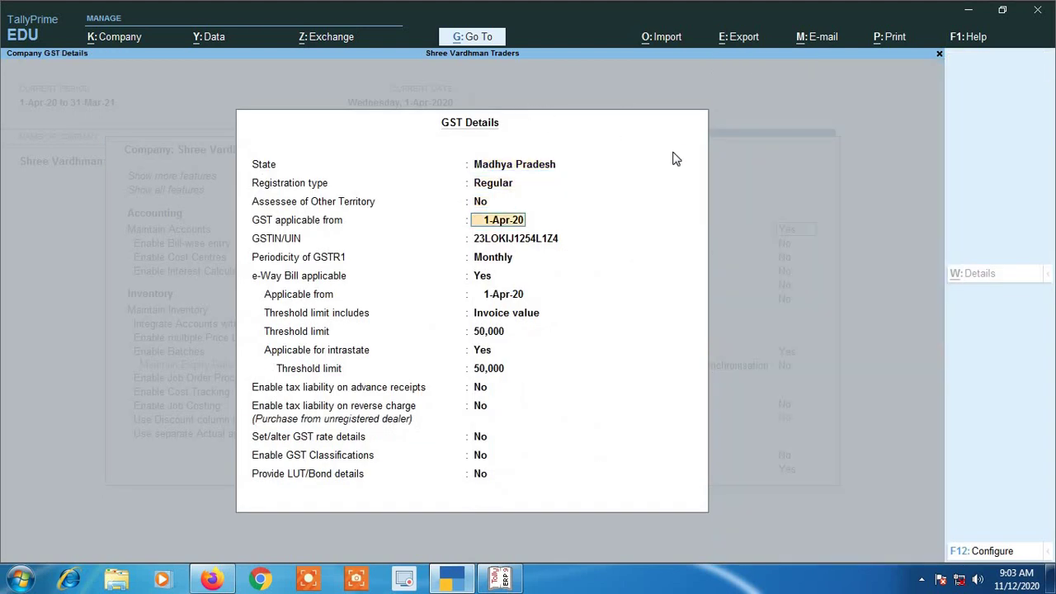
pyautogui.press('Return')
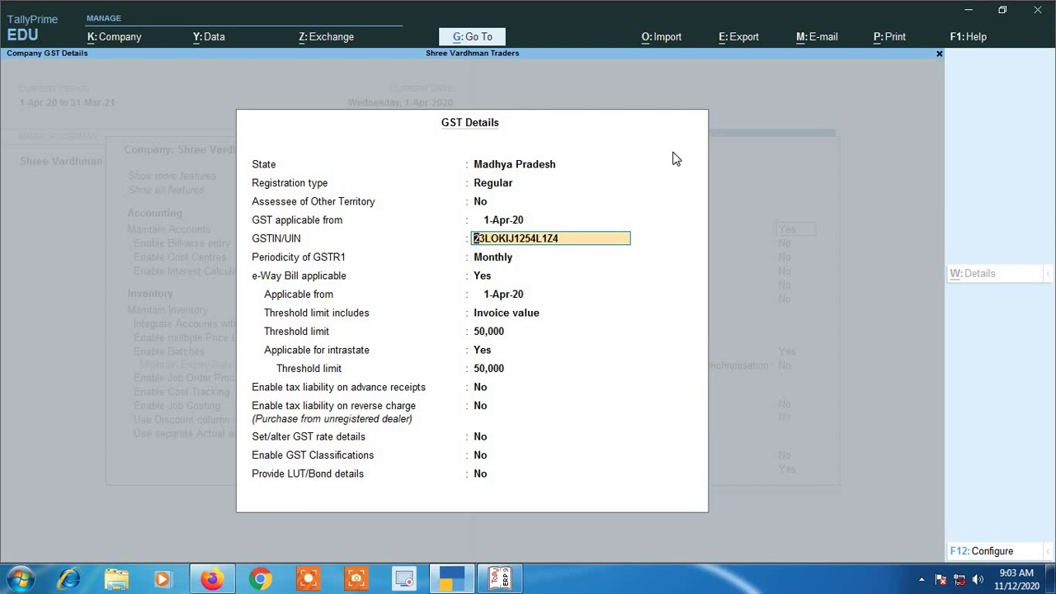
pyautogui.hotkey('ctrl', 'a')
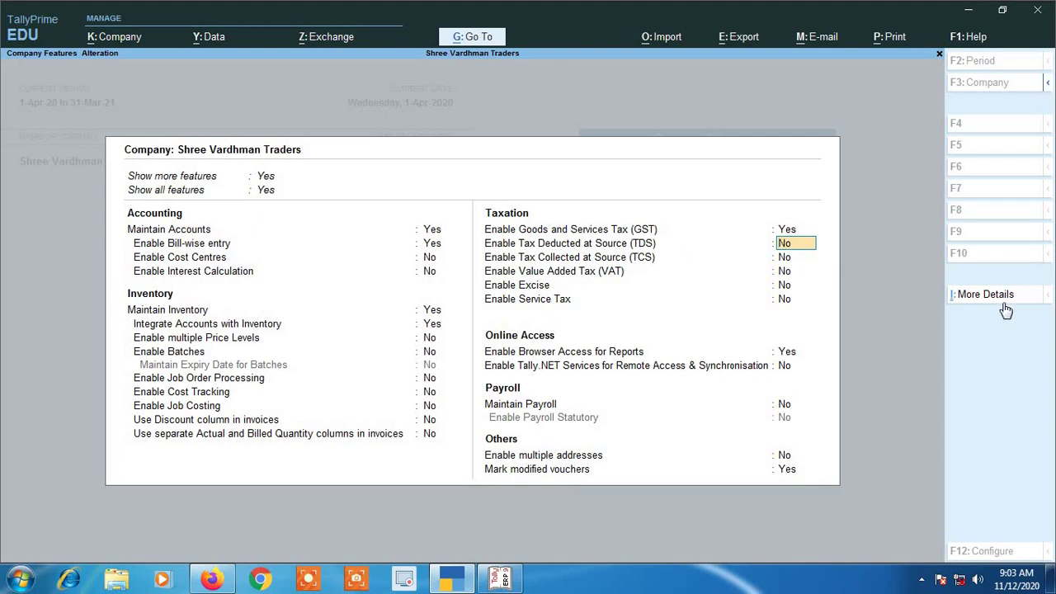
# - Reopen the GST details from the GST feature, go through every field to the end, and accept the form unchanged
pyautogui.press('Up')
pyautogui.press('Return')
pyautogui.press('Return')
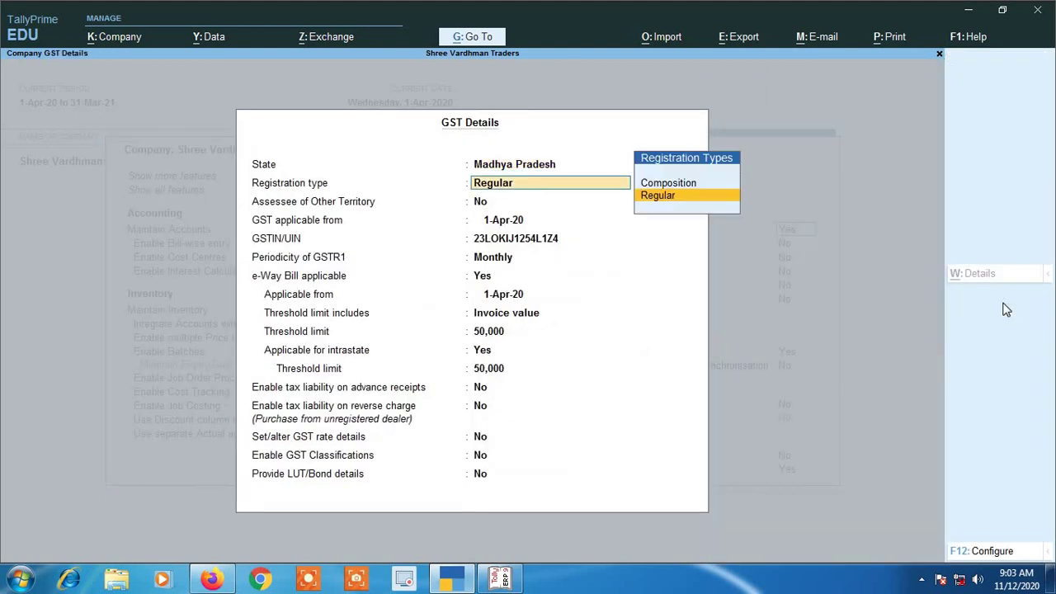
pyautogui.press('Return')
pyautogui.press('Return')
pyautogui.press('Return')
pyautogui.press('Return')
pyautogui.press('Return')
pyautogui.press('Return')
pyautogui.press('Return')
pyautogui.press('Return')
pyautogui.press('Return')
pyautogui.press('Return')
pyautogui.press('Return')
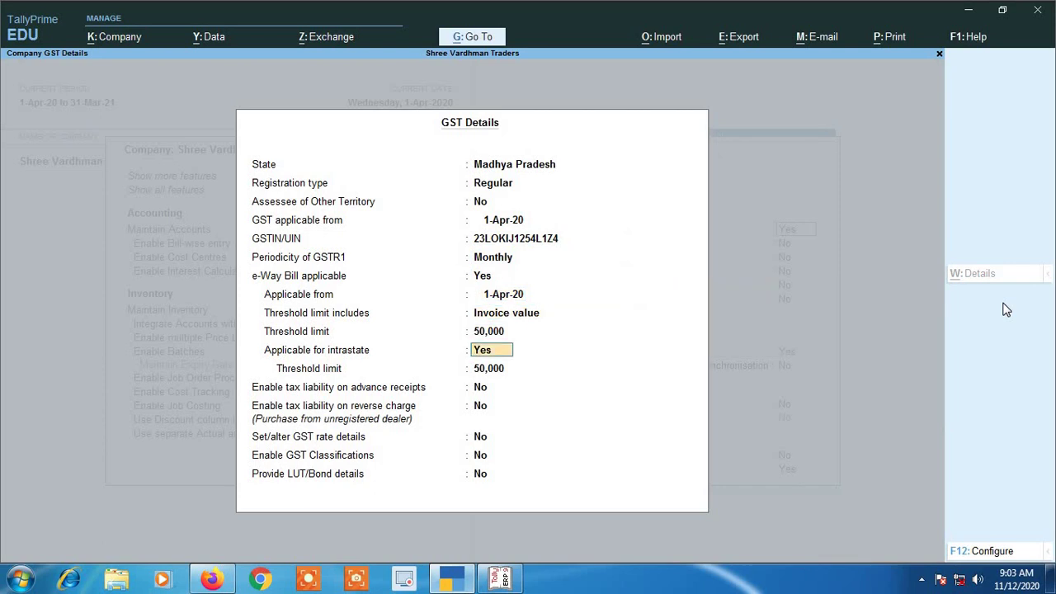
pyautogui.press('Return')
pyautogui.press('Return')
pyautogui.press('Return')
pyautogui.press('Return')
pyautogui.press('Return')
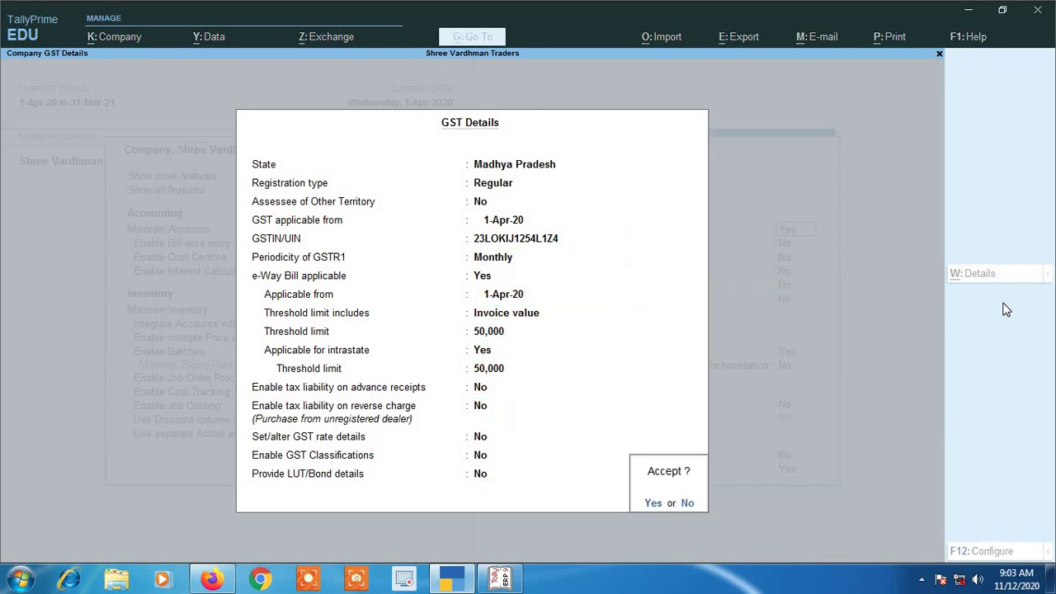
pyautogui.press('Return')
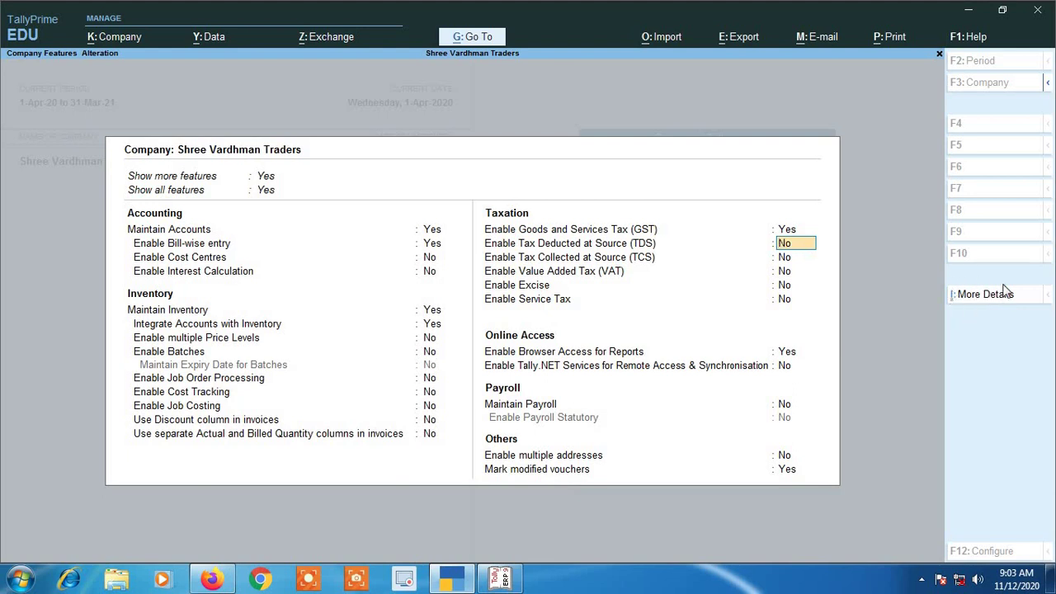
# - View the GST details by way of More Details and quit them without saving, returning to the list of company details
pyautogui.click(990, 299)
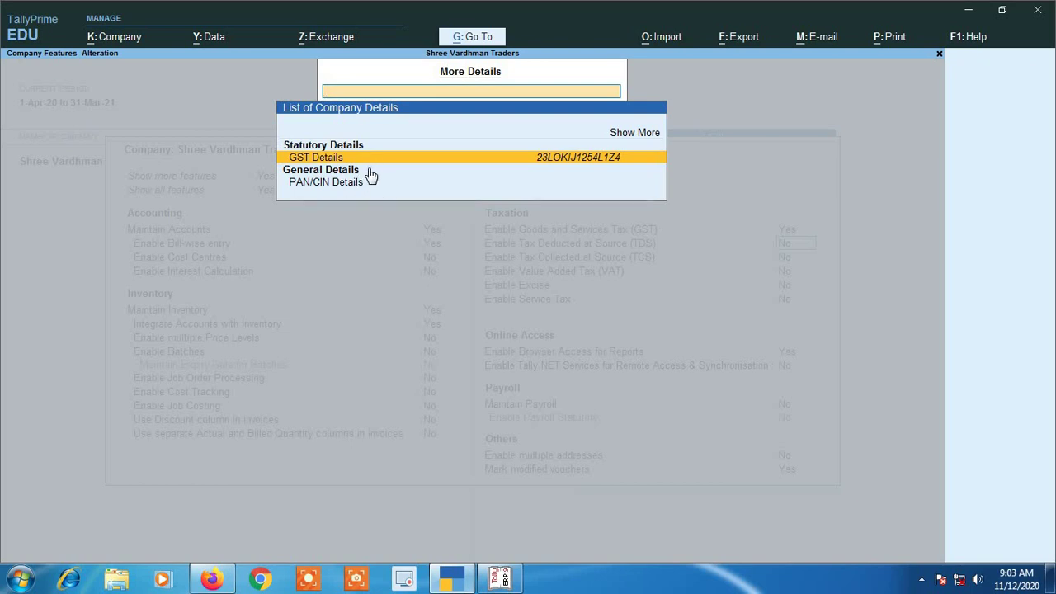
pyautogui.press('Return')
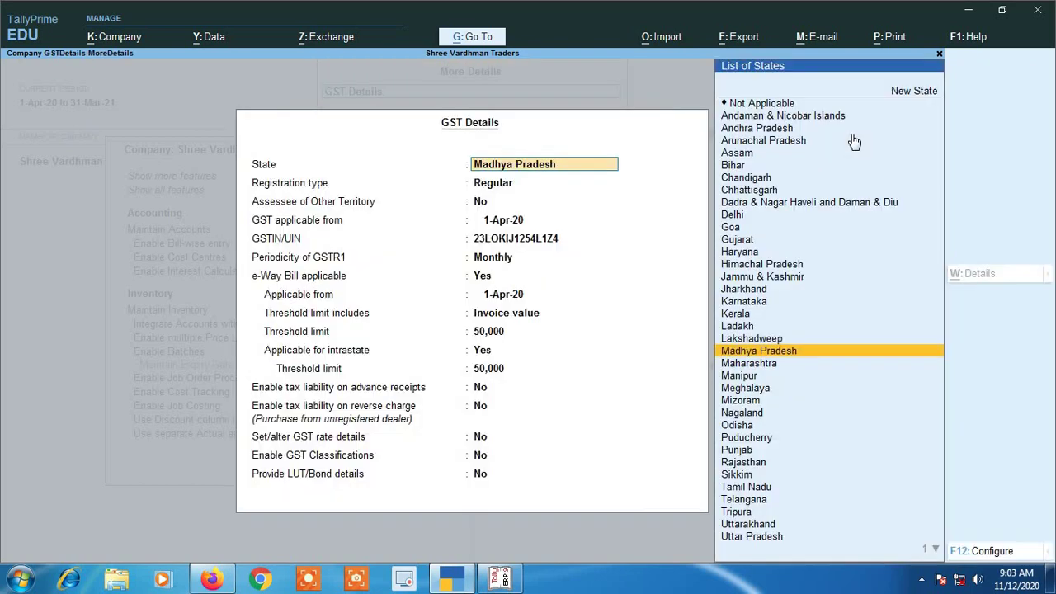
pyautogui.press('Escape')
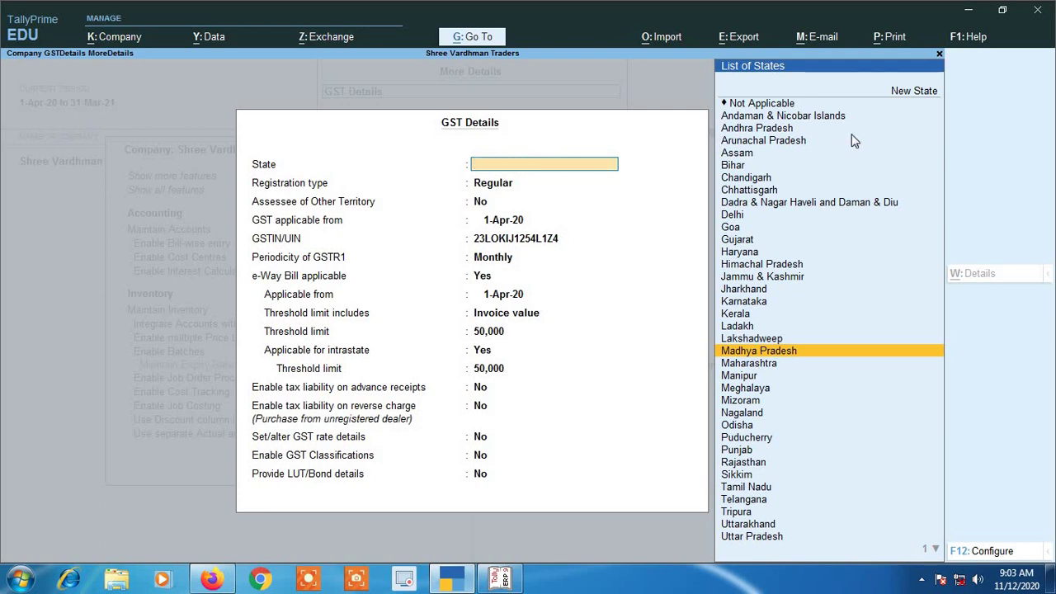
pyautogui.press('Escape')
pyautogui.press('y')
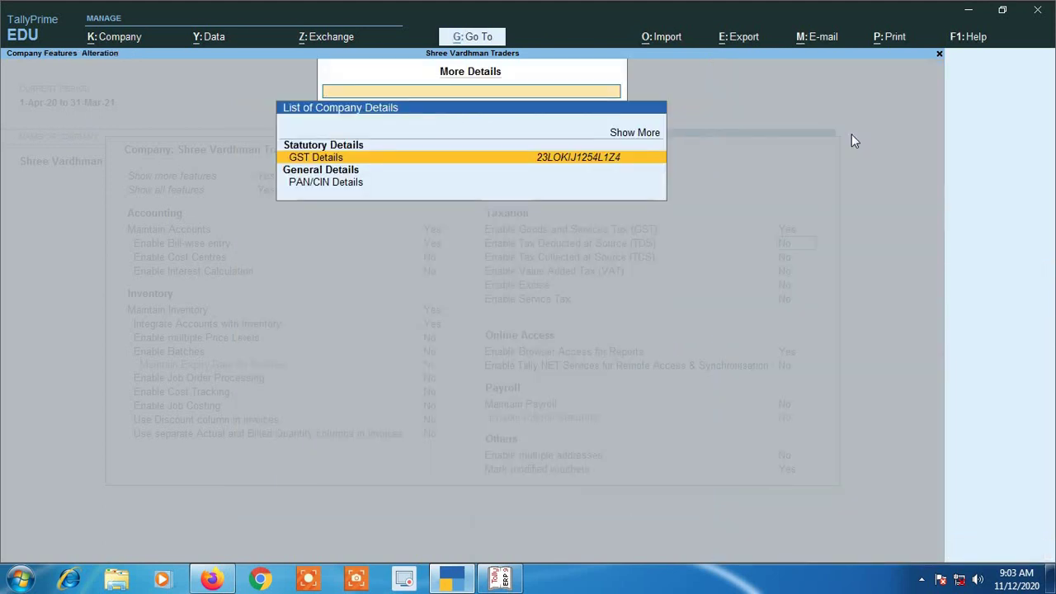
# - Expand the list of company details with Show More and Show Inactive
pyautogui.click(637, 139)
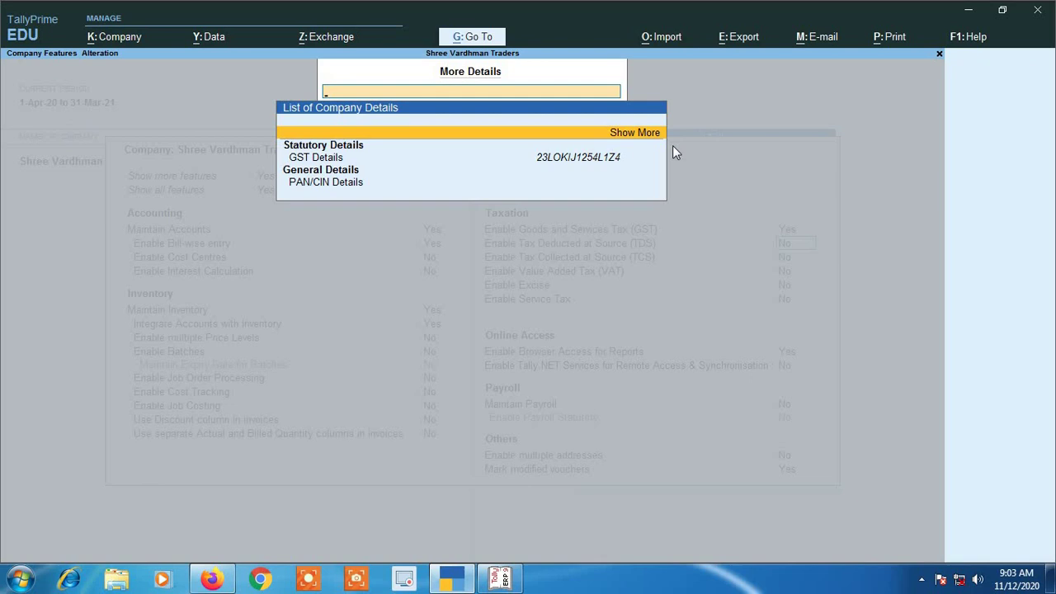
pyautogui.press('Return')
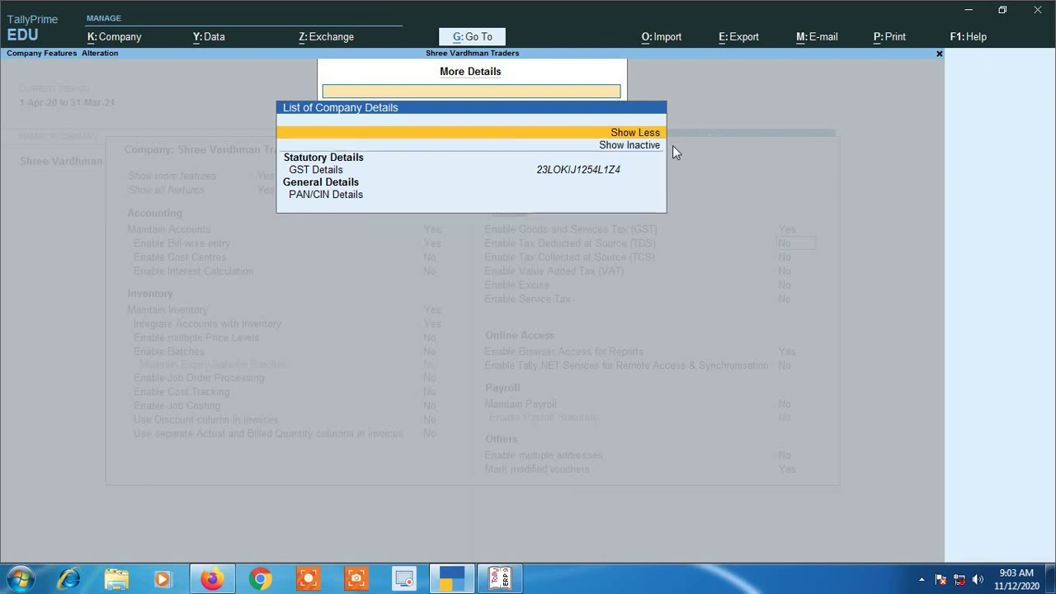
pyautogui.click(614, 149)
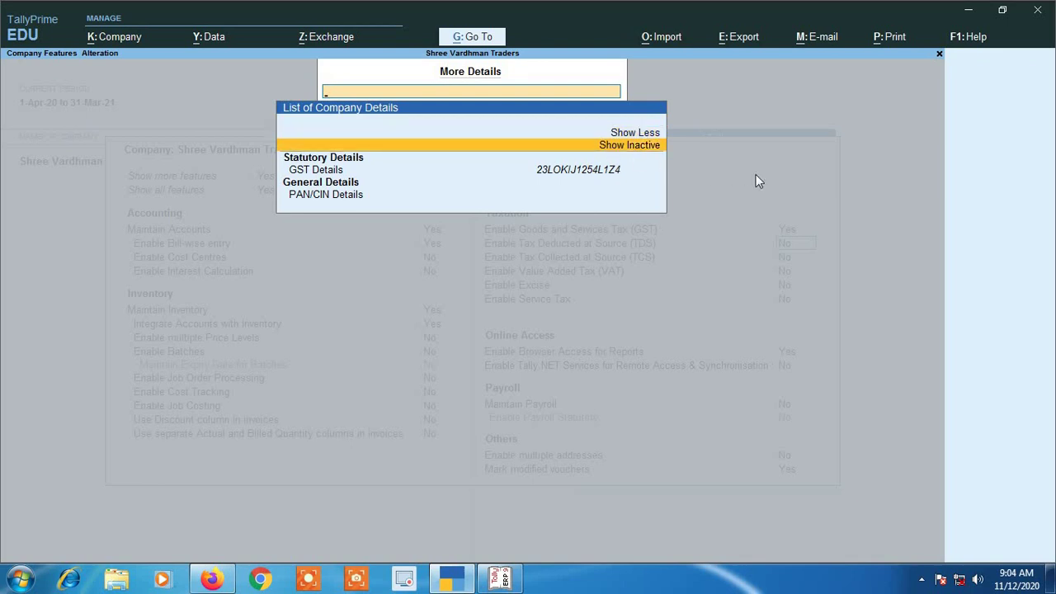
pyautogui.press('Return')
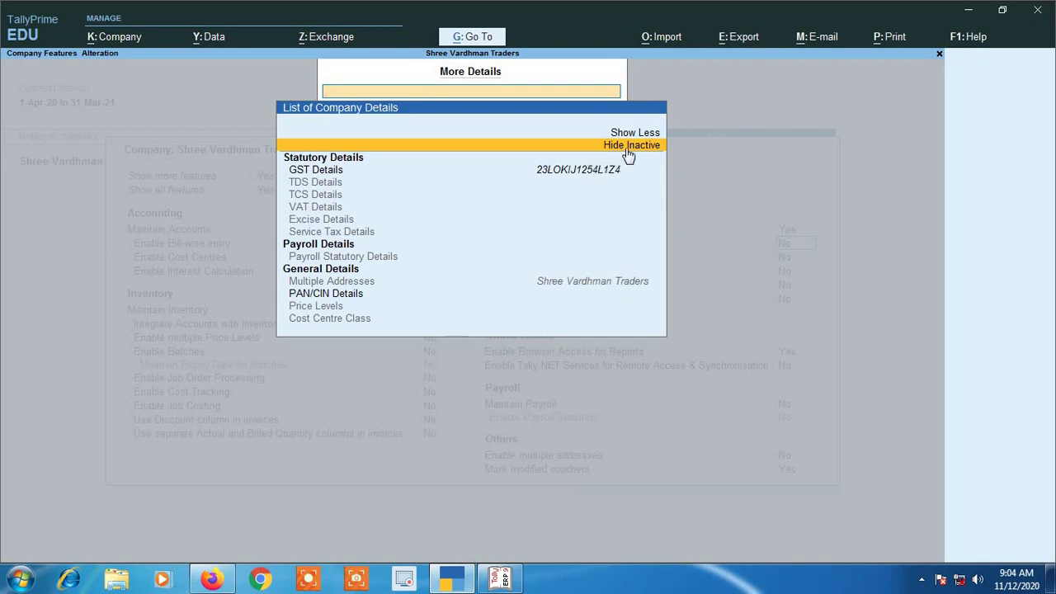
# - Review the inactive company details one after another, from TDS, TCS, VAT, Excise and Service Tax down to Price Levels and Cost Centre Class
pyautogui.click(321, 185)
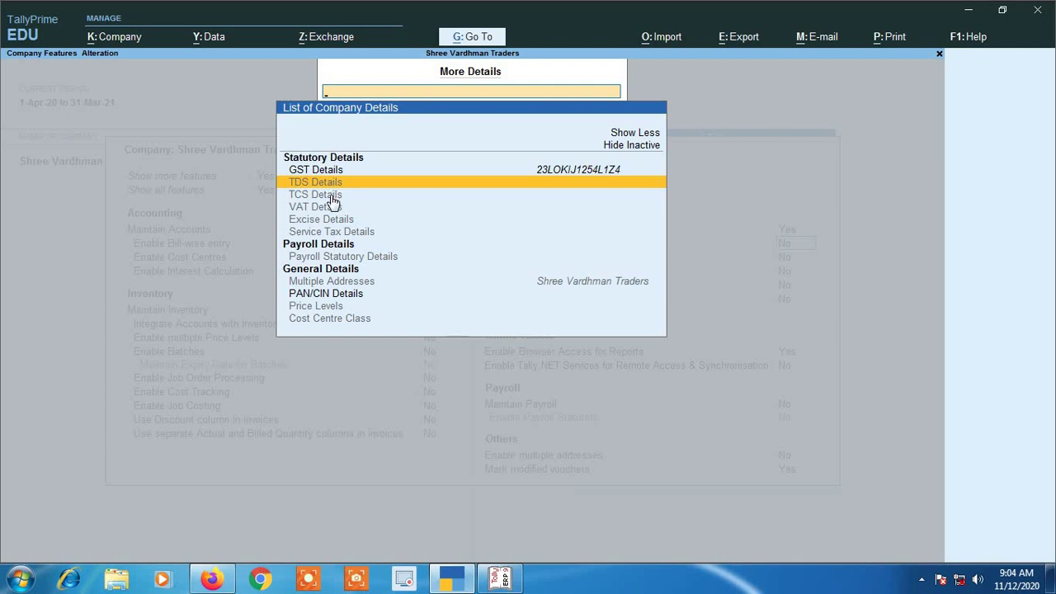
pyautogui.click(332, 197)
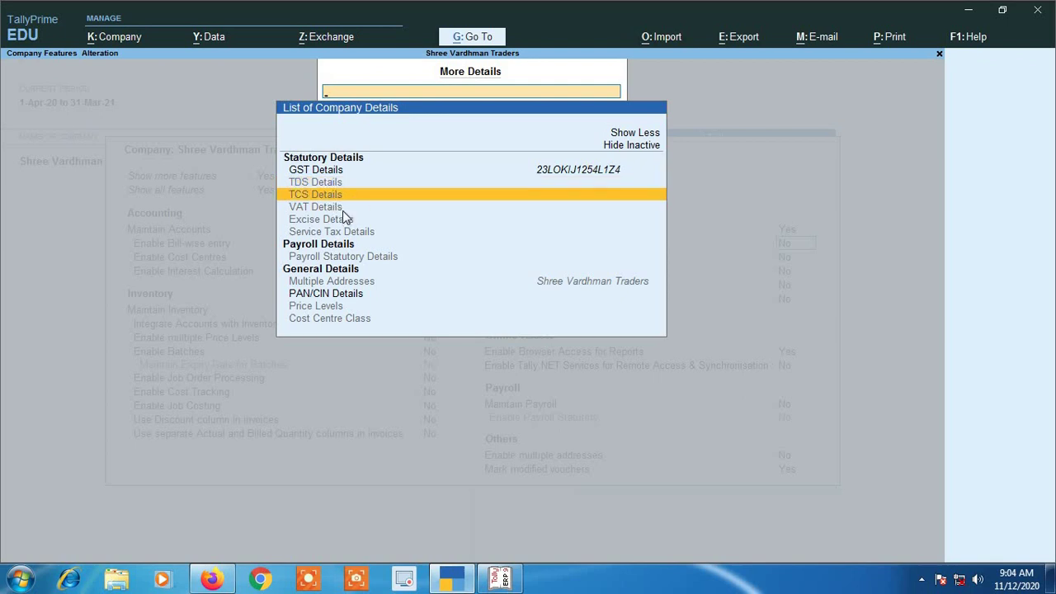
pyautogui.click(342, 211)
pyautogui.click(340, 224)
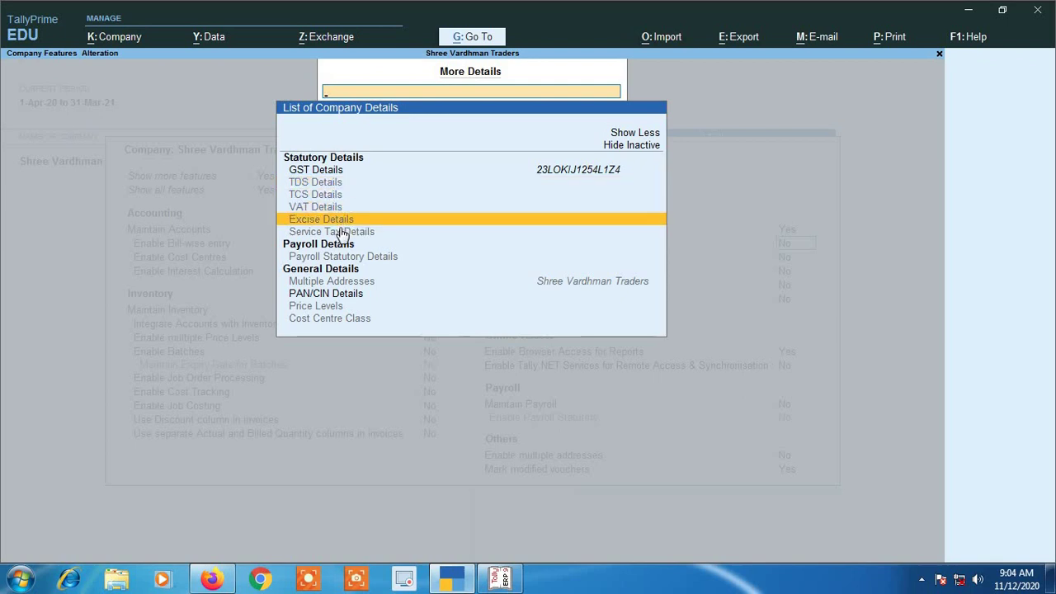
pyautogui.click(342, 232)
pyautogui.click(347, 258)
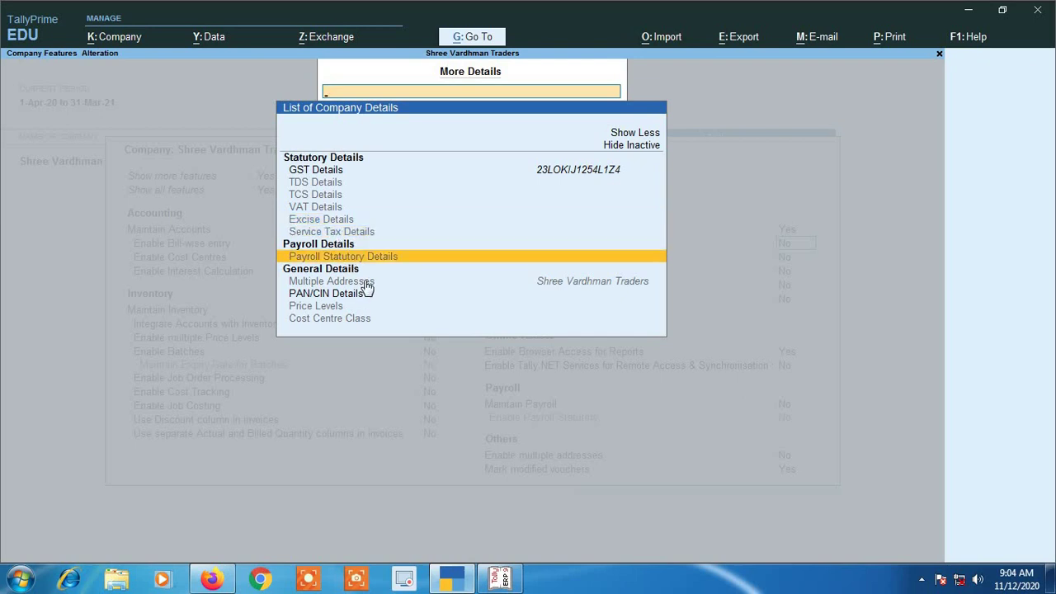
pyautogui.click(365, 282)
pyautogui.click(345, 308)
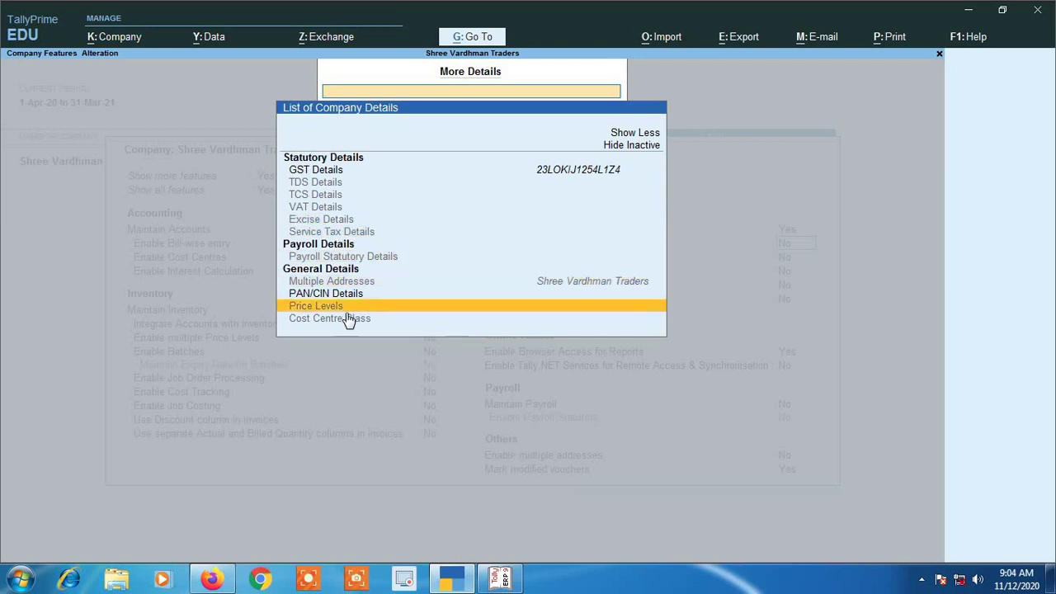
pyautogui.click(355, 324)
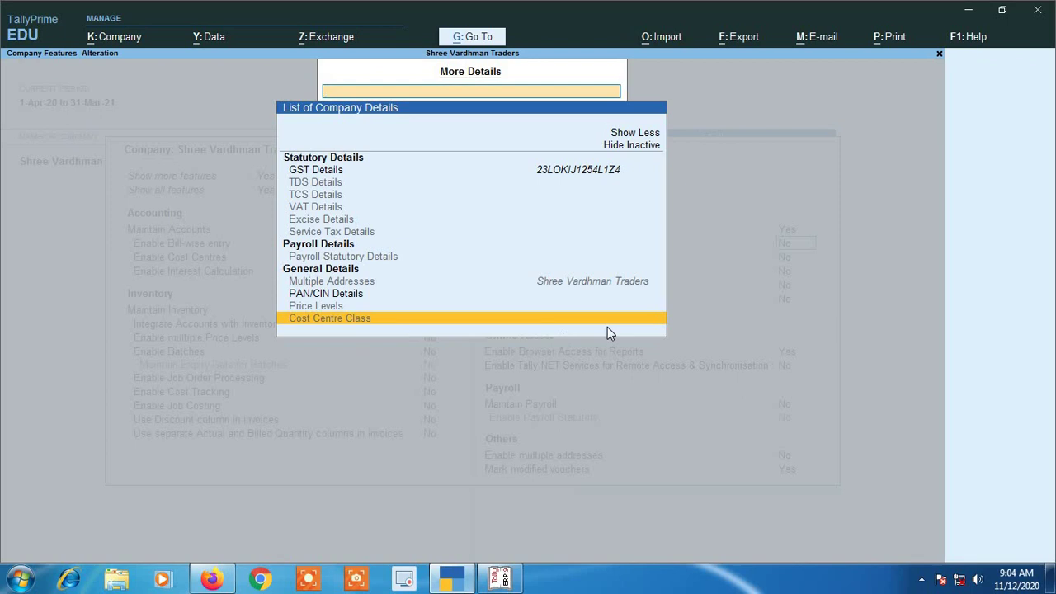
# - Hide the inactive entries and return from More Details to the company features form
pyautogui.click(642, 149)
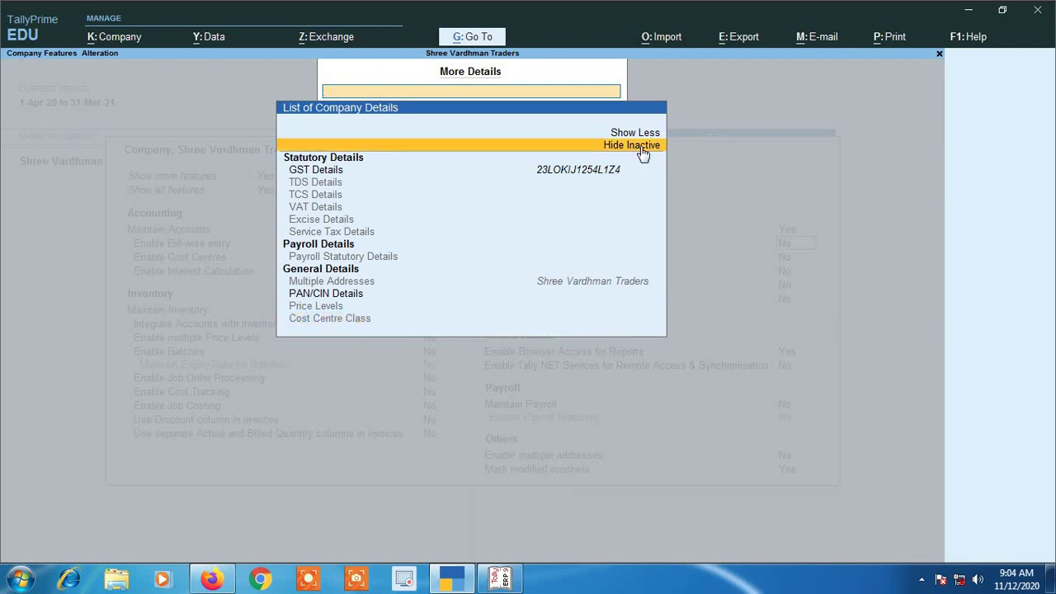
pyautogui.click(642, 154)
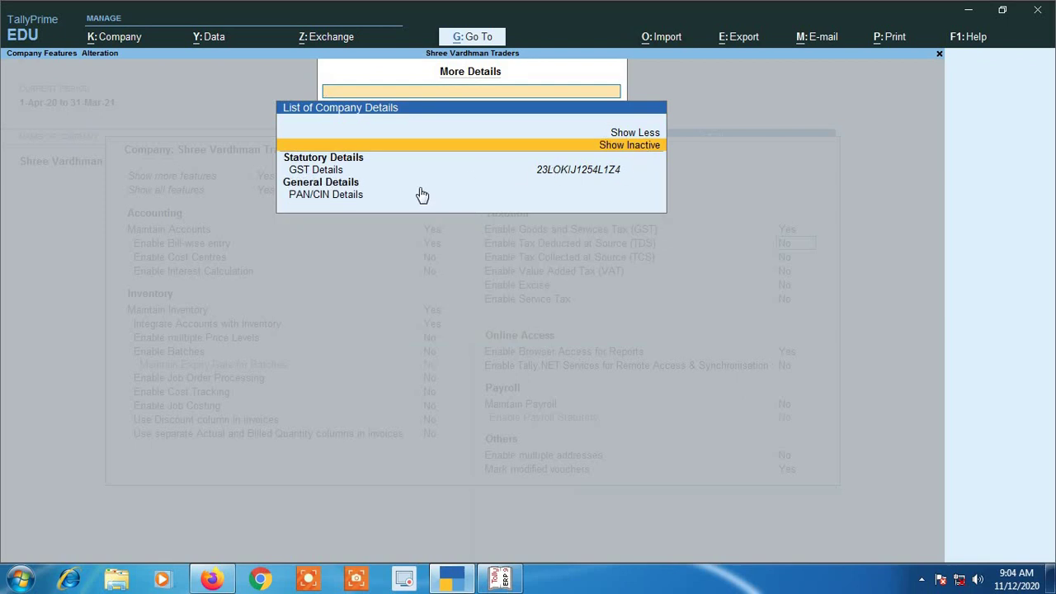
pyautogui.press('Escape')
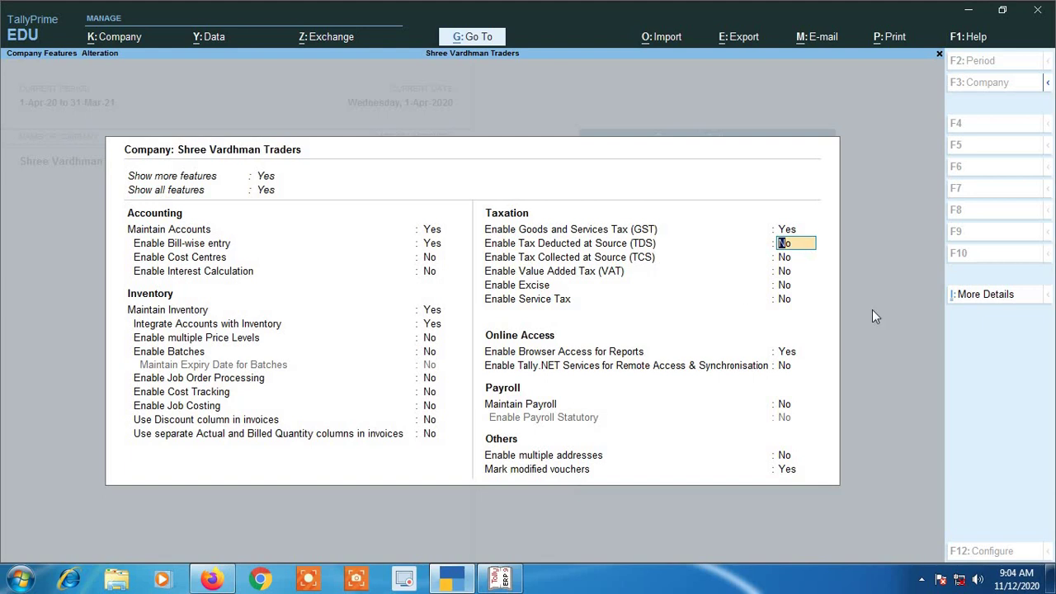
# - Bring up More Details again and expand the list to include both additional and inactive company details
pyautogui.click(992, 304)
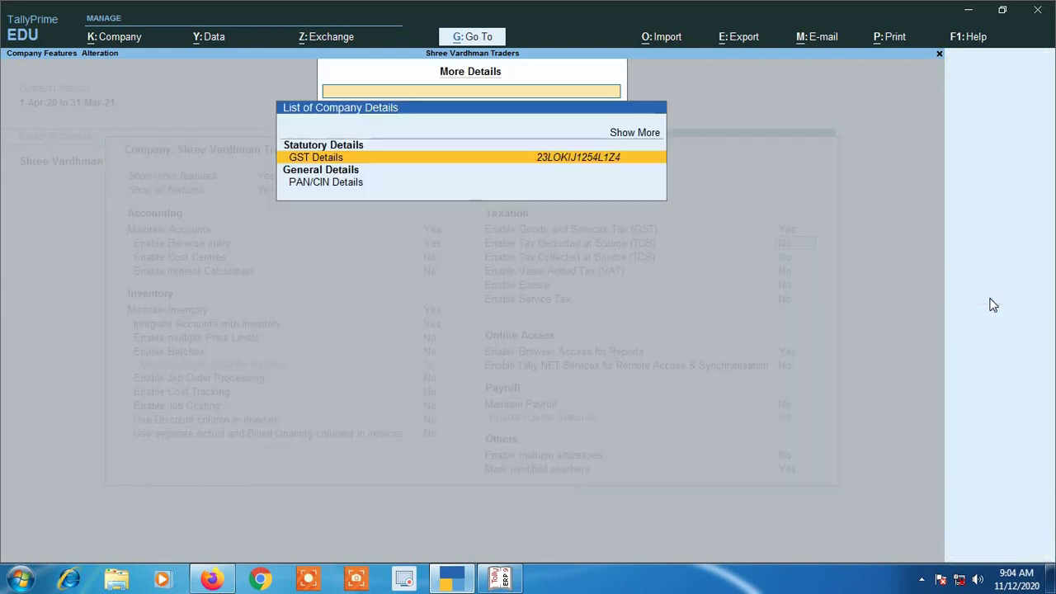
pyautogui.click(620, 137)
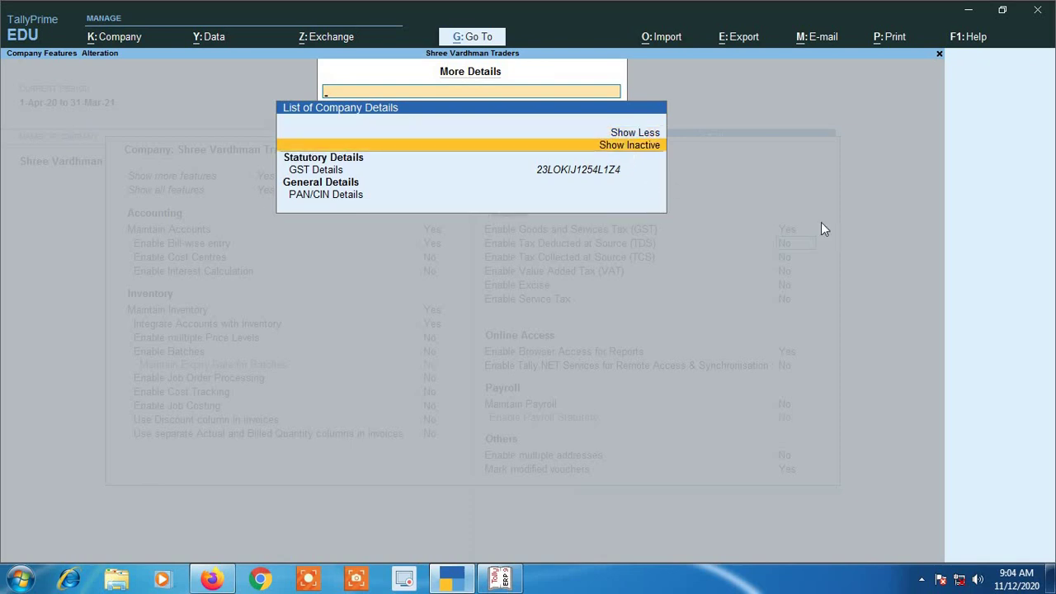
pyautogui.press('Return')
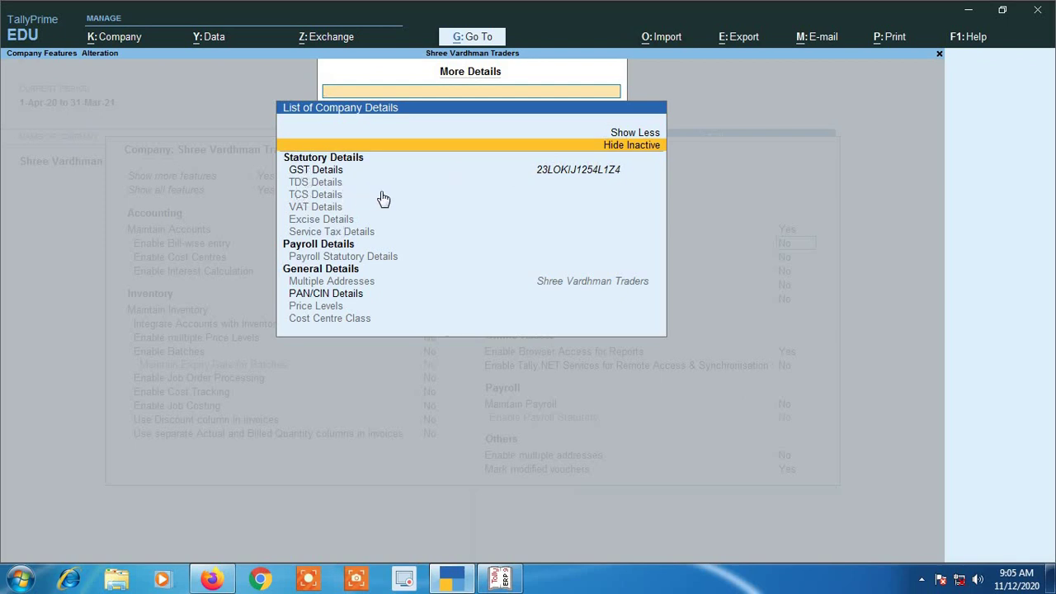
# - Leave More Details and enable Tax Deducted at Source (TDS) for the company, leaving the TDS deductor details unfilled
pyautogui.press('Escape')
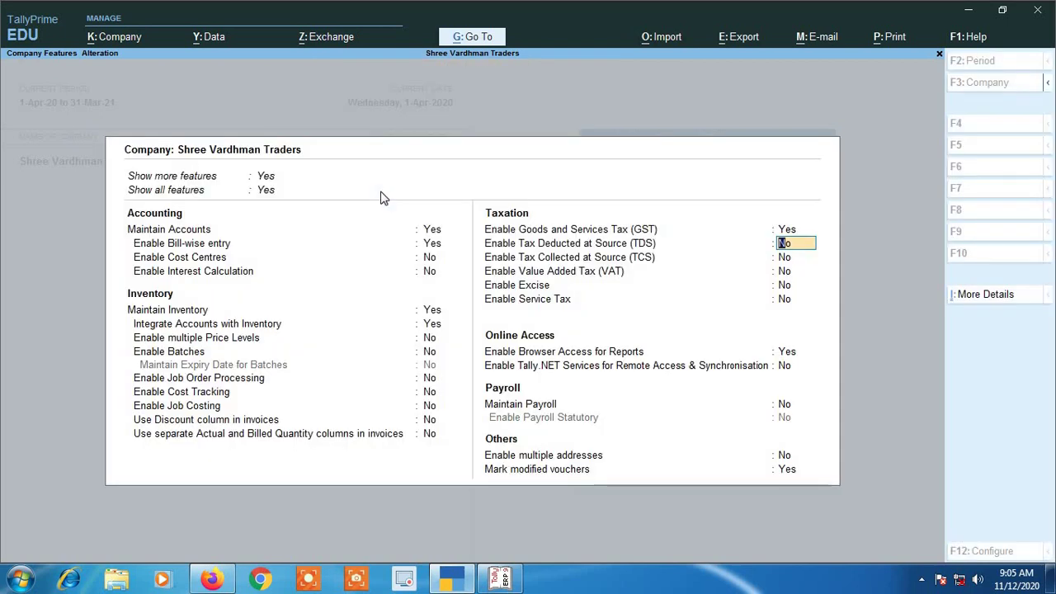
pyautogui.write('y')
pyautogui.press('Return')
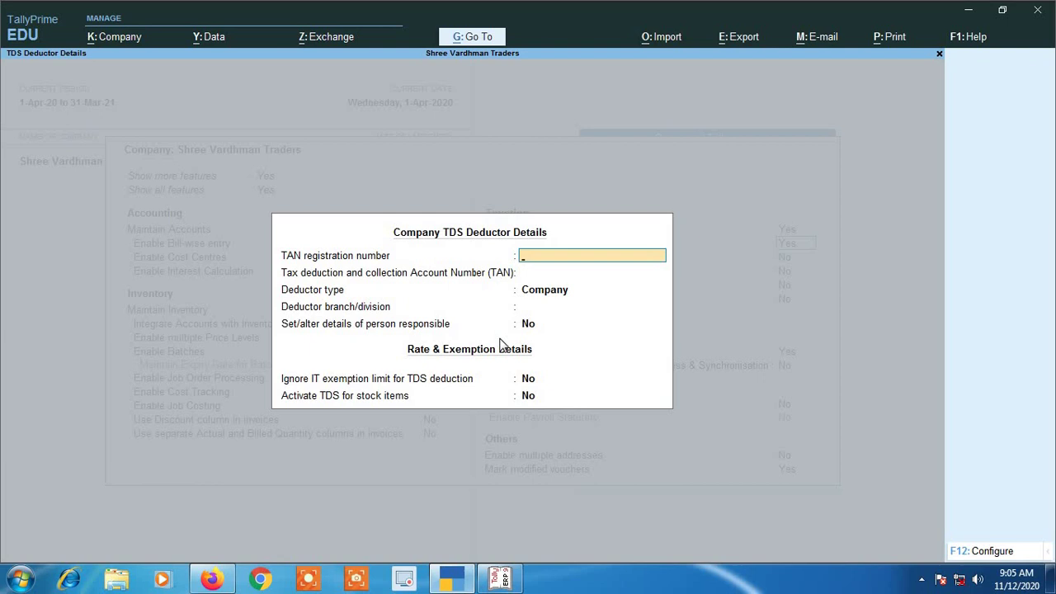
pyautogui.press('Escape')
pyautogui.press('y')
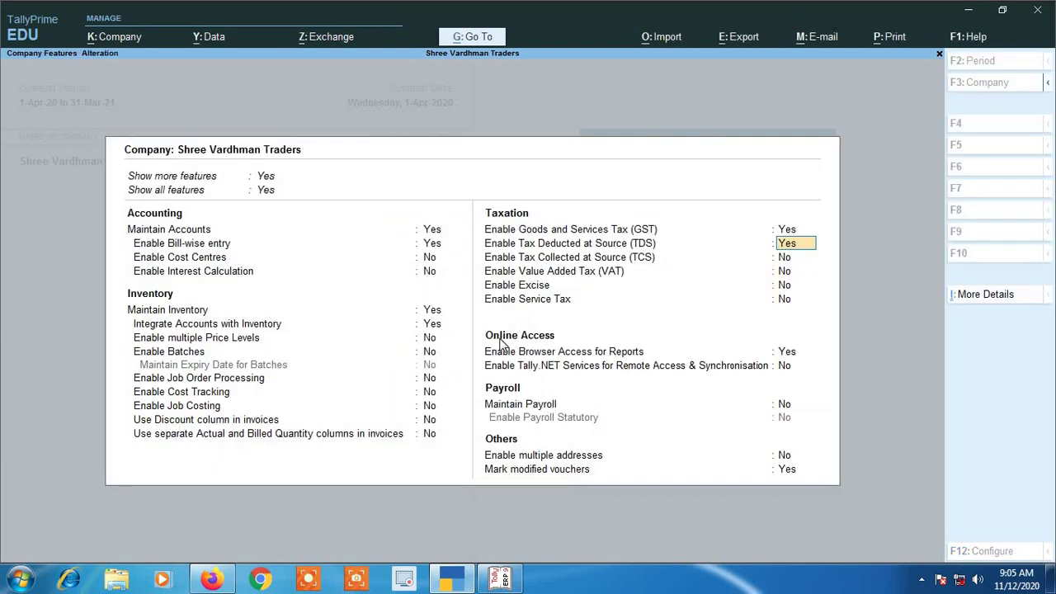
pyautogui.press('Return')
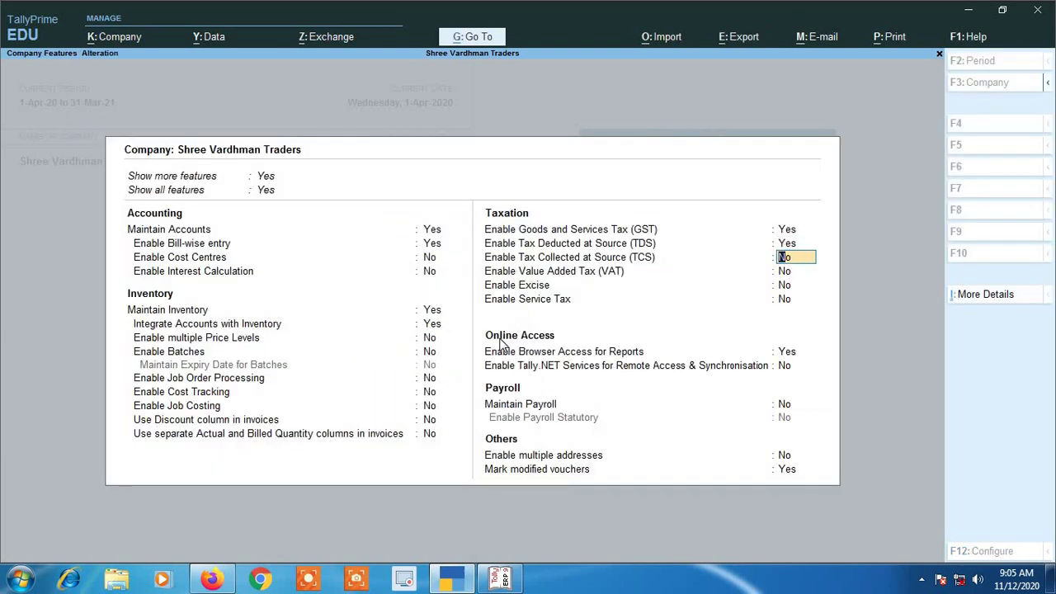
# - Enable Tax Collected at Source (TCS) for the company, leaving the TCS collector details unfilled
pyautogui.write('y')
pyautogui.press('Return')
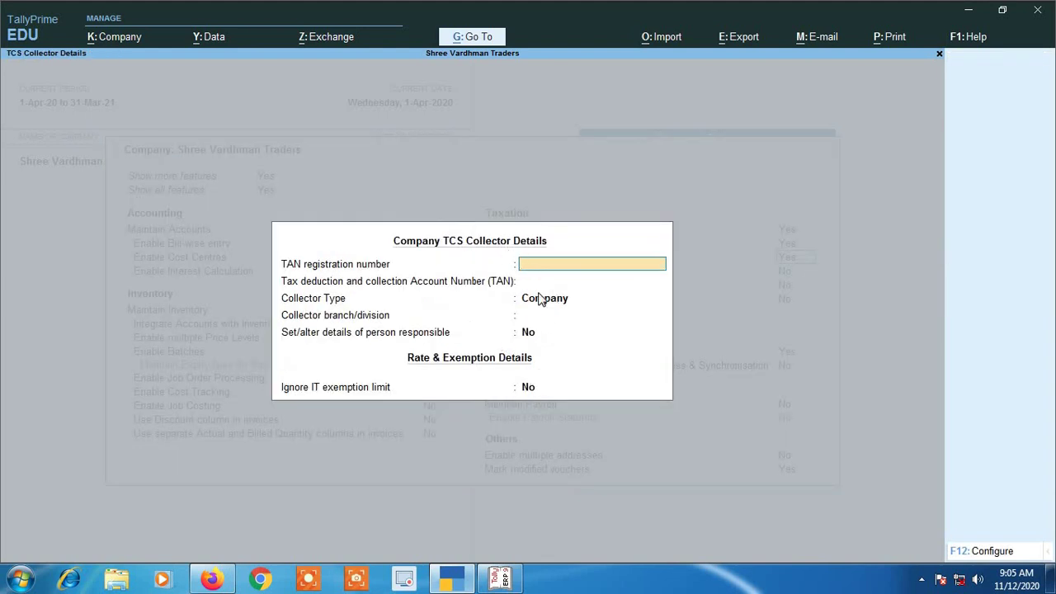
pyautogui.press('Escape')
pyautogui.press('Return')
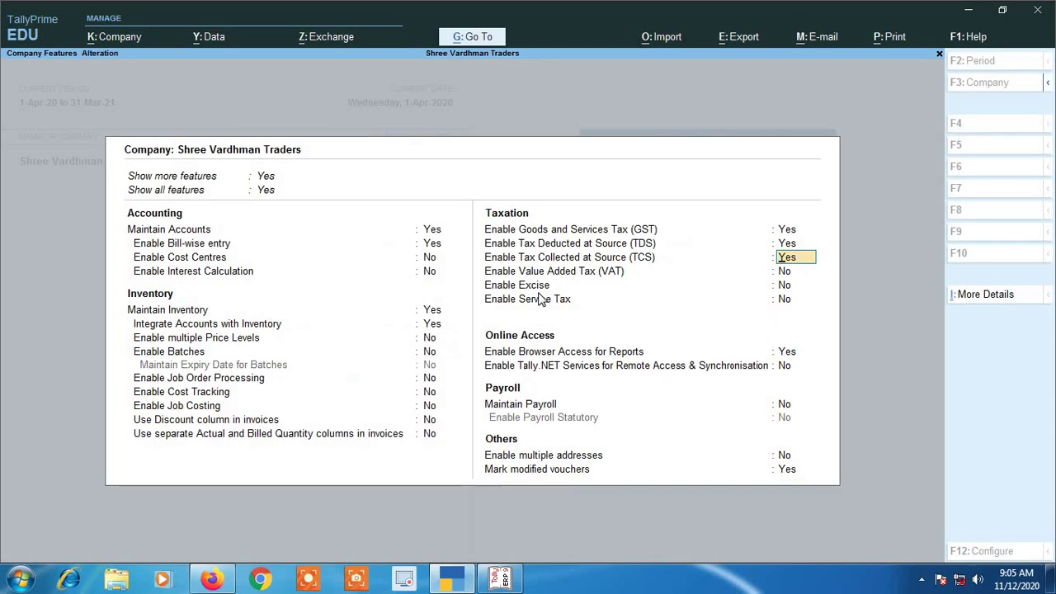
pyautogui.press('Return')
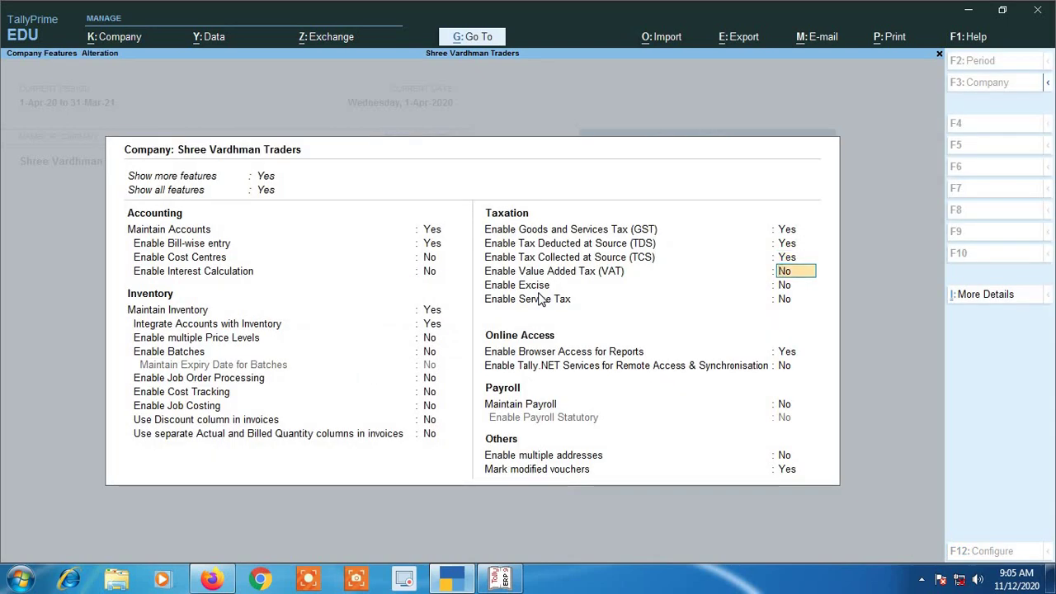
# - Enable Value Added Tax (VAT) for the company and leave the VAT details form without completing it
pyautogui.write('y')
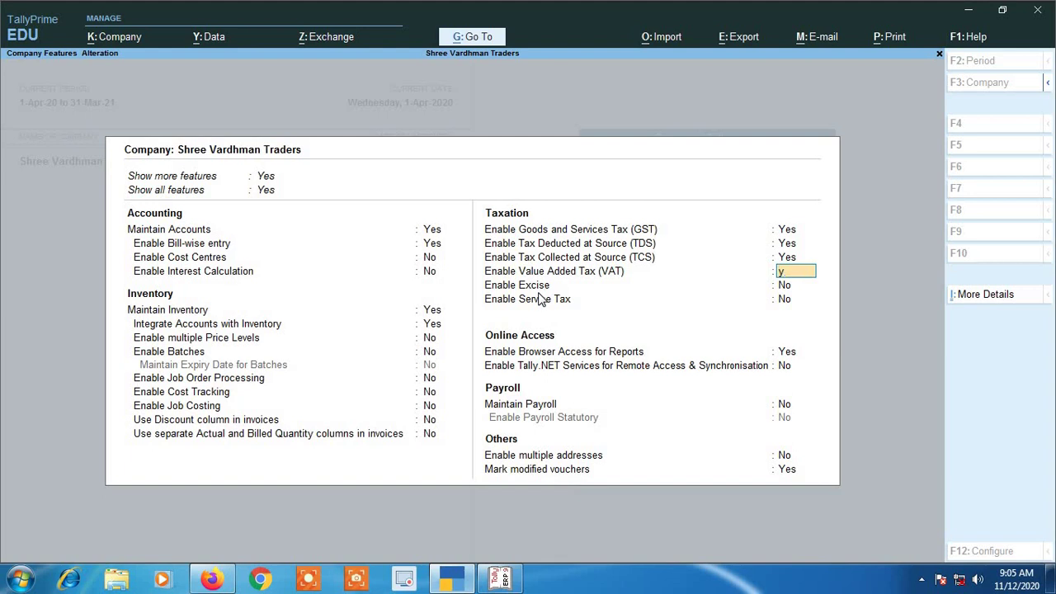
pyautogui.press('Return')
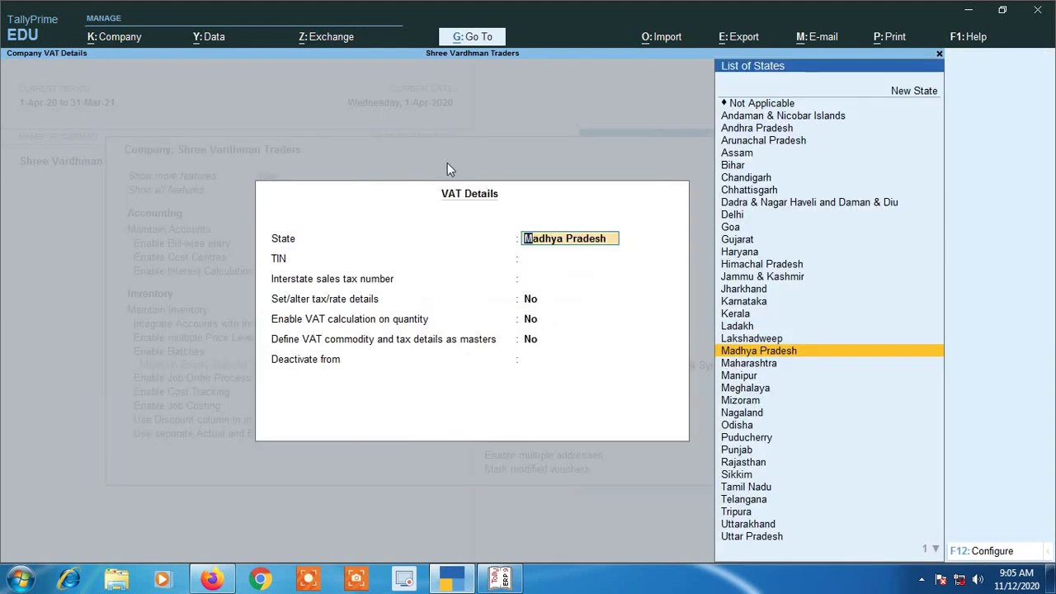
pyautogui.press('BackSpace')
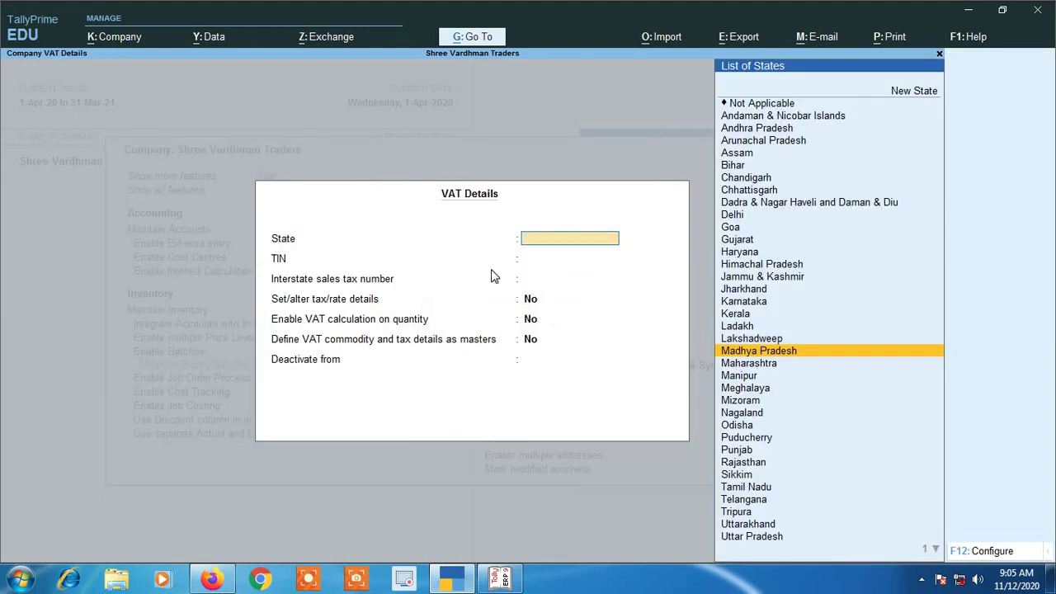
pyautogui.press('Escape')
pyautogui.press('Return')
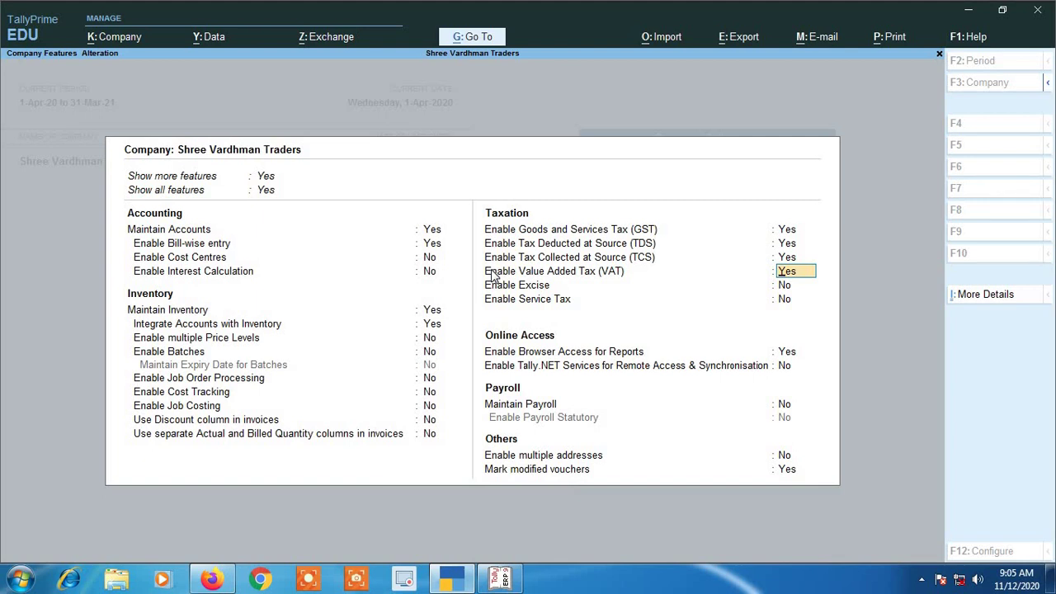
# - Review the TDS, TCS and VAT entries in the company's More Details list and return to the features form
pyautogui.click(974, 297)
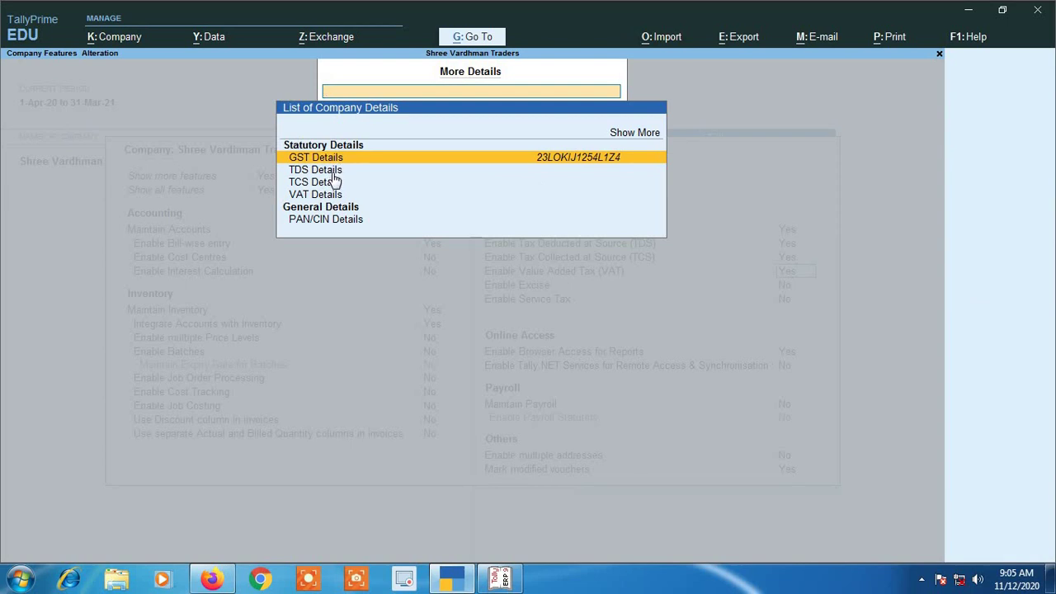
pyautogui.press('Down')
pyautogui.press('Down')
pyautogui.press('Down')
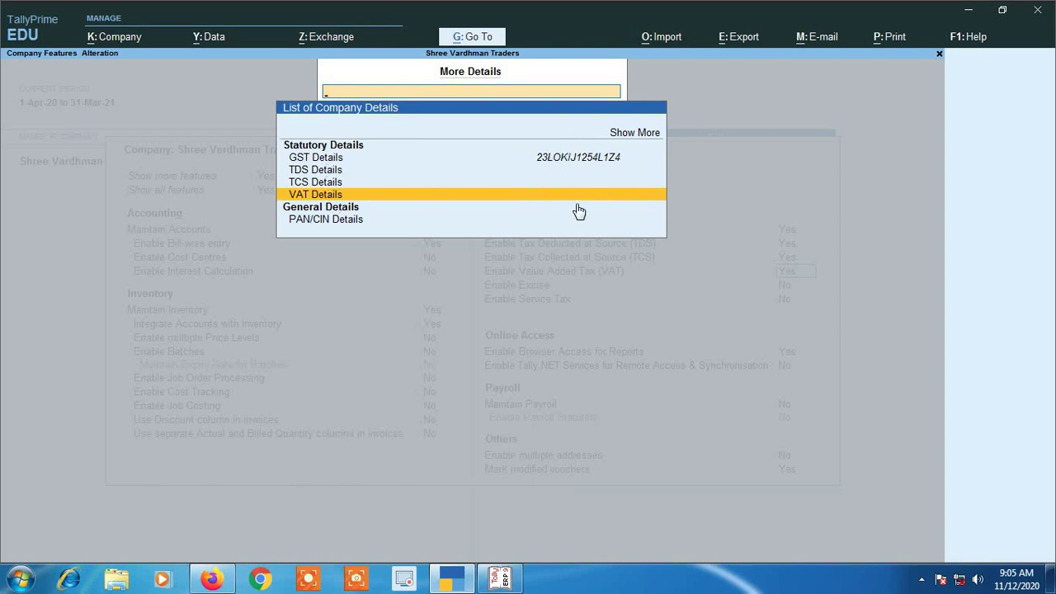
pyautogui.press('Escape')
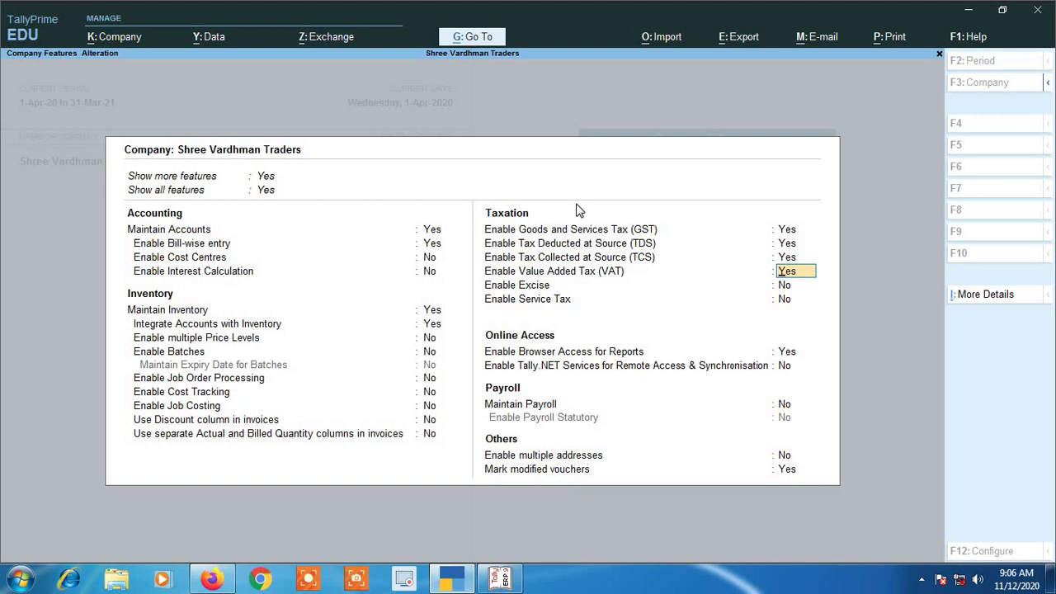
# - Quit the company features form without saving the TDS, TCS and VAT changes
pyautogui.press('BackSpace')
pyautogui.press('Escape')
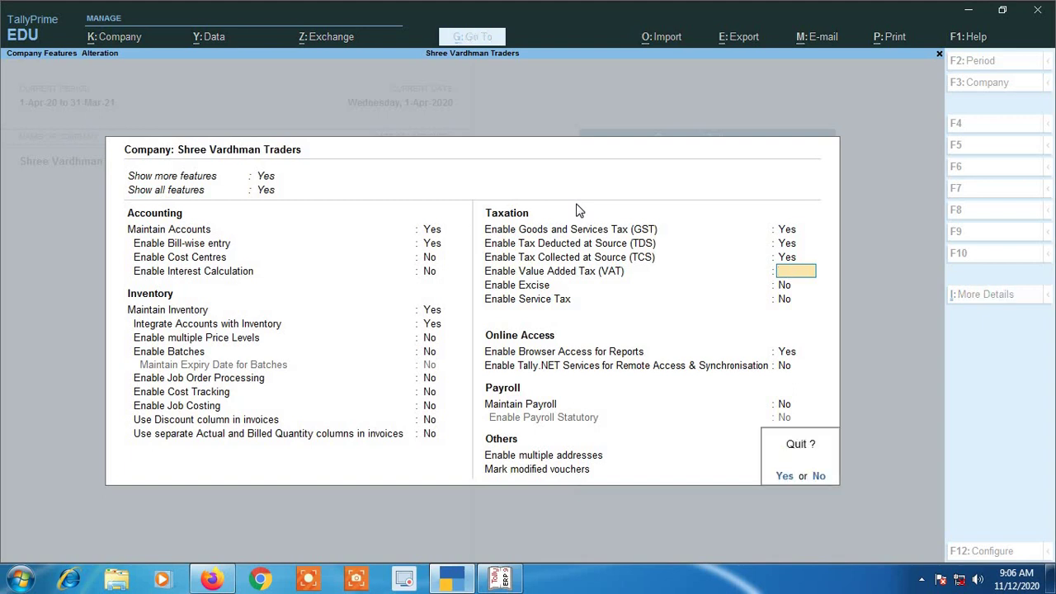
pyautogui.press('y')
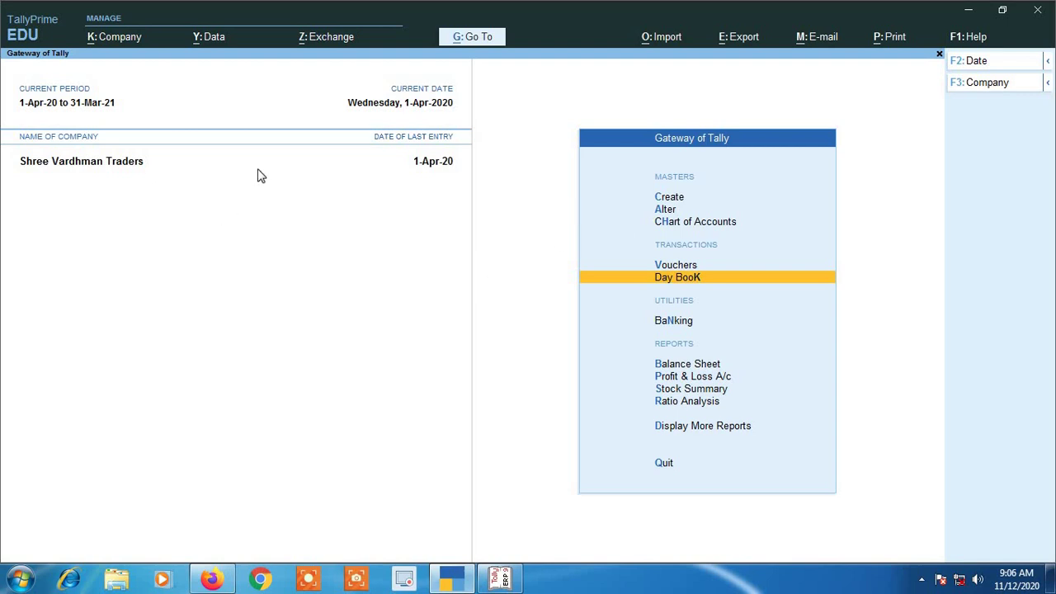
# - Reopen the company features, view the GST details without altering them, and accept the features form
pyautogui.press('F11')
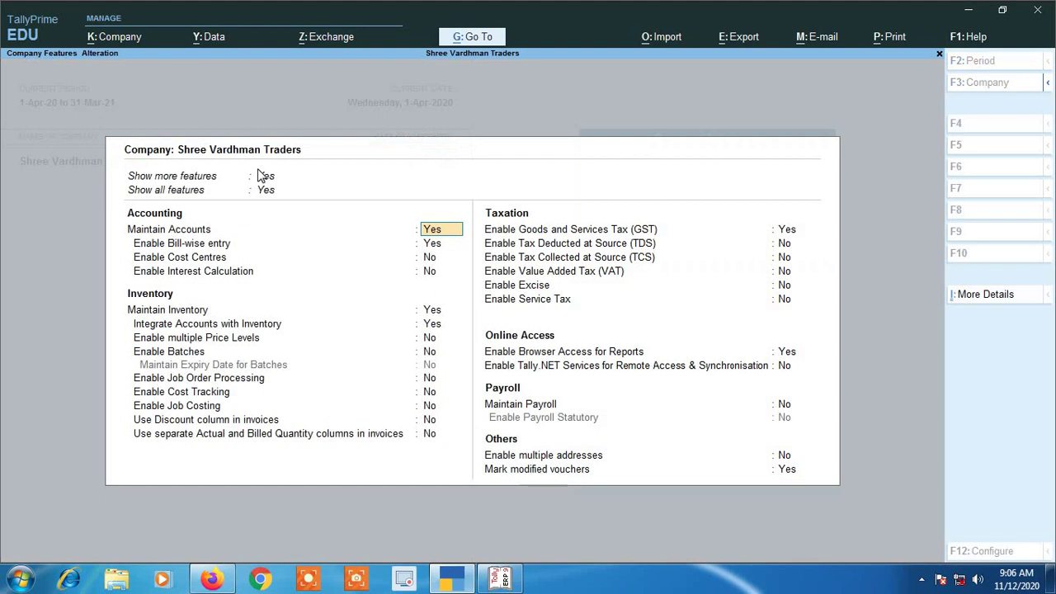
pyautogui.click(787, 232)
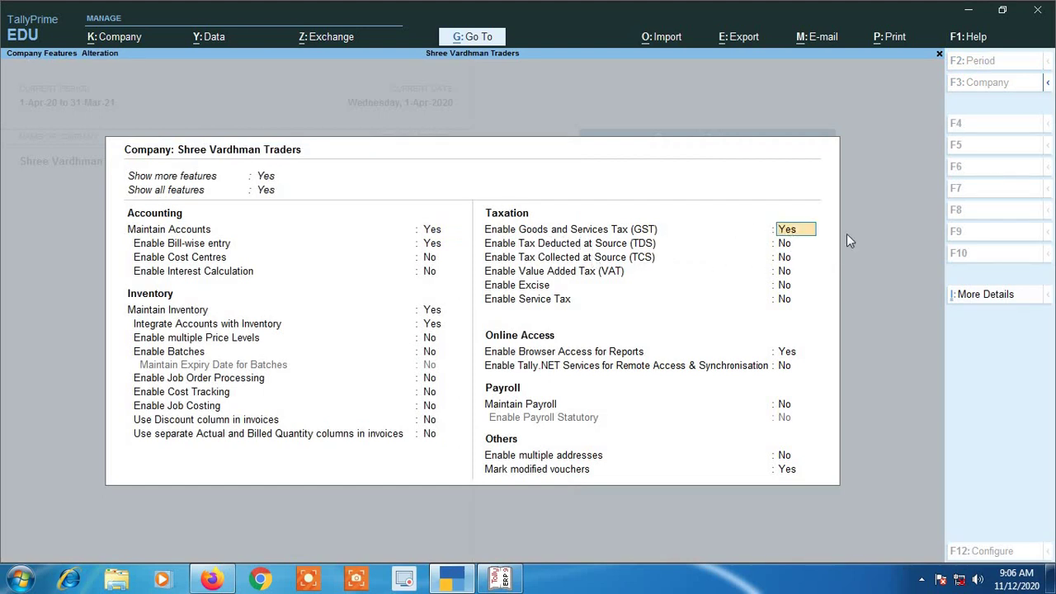
pyautogui.press('Return')
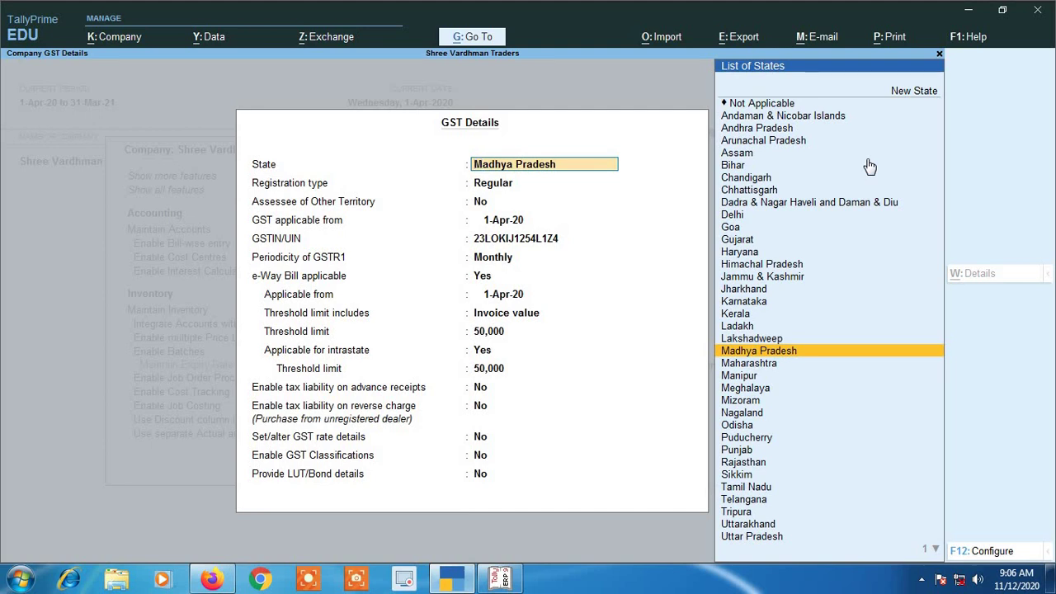
pyautogui.press('BackSpace')
pyautogui.press('Escape')
pyautogui.press('y')
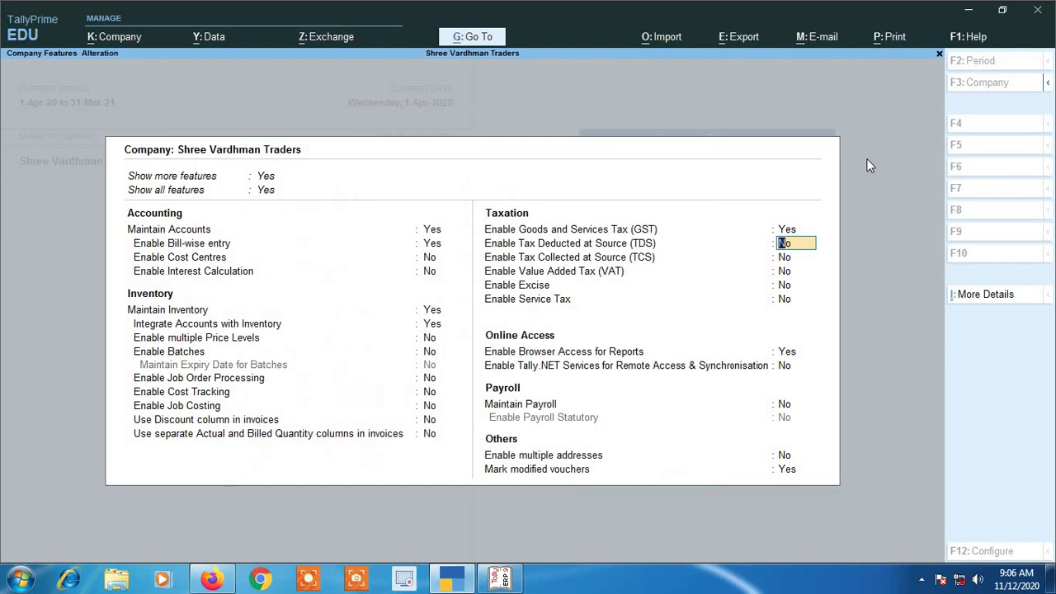
pyautogui.hotkey('ctrl', 'a')
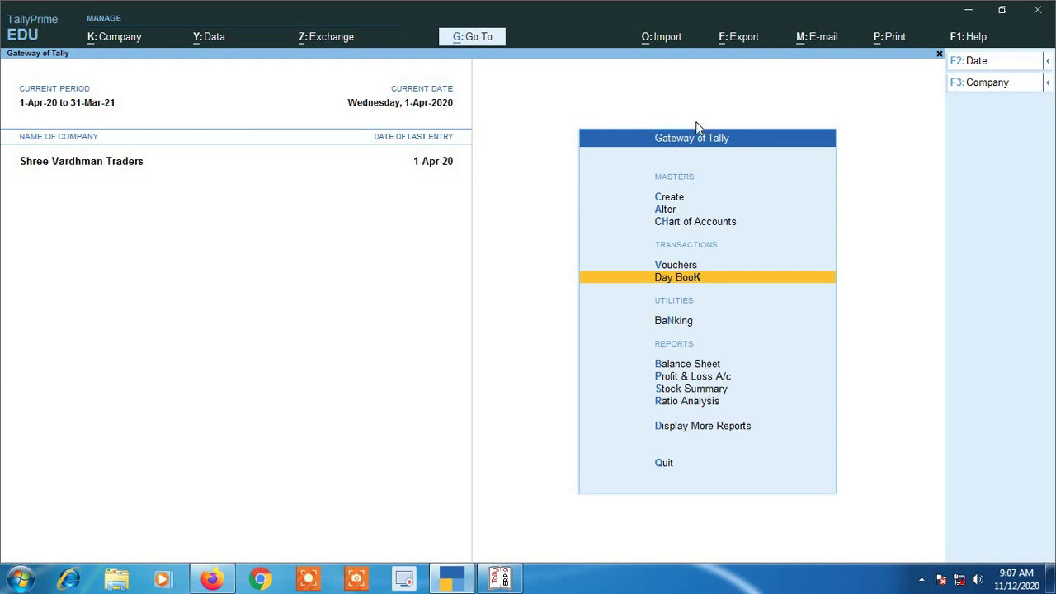
# - Bring up the list of masters for creation and go through the accounting masters from Group to Voucher Type
pyautogui.click(668, 202)
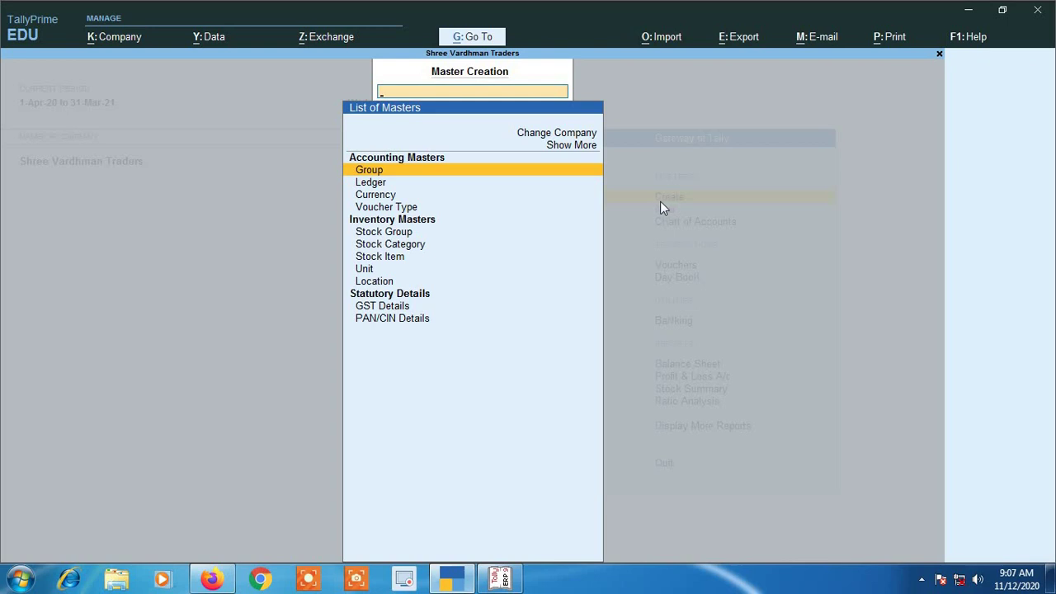
pyautogui.press('Escape')
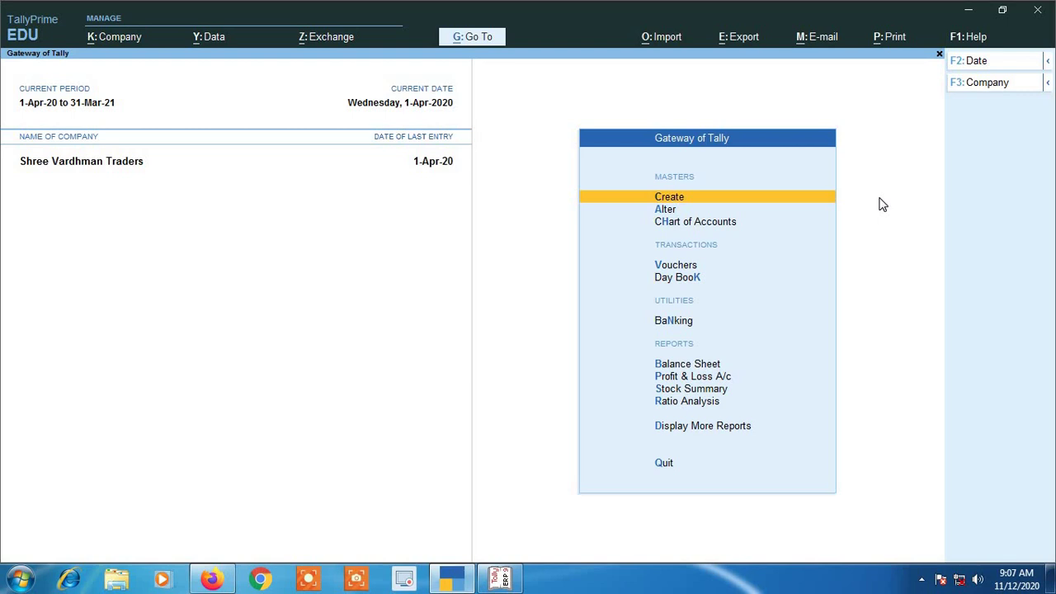
pyautogui.press('Return')
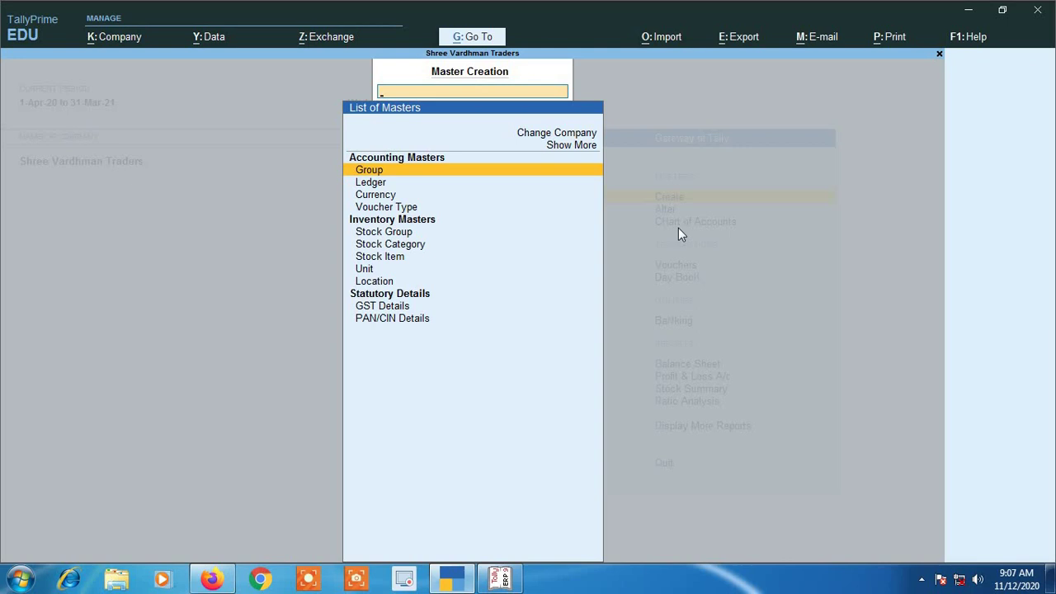
pyautogui.press('Down')
pyautogui.press('Down')
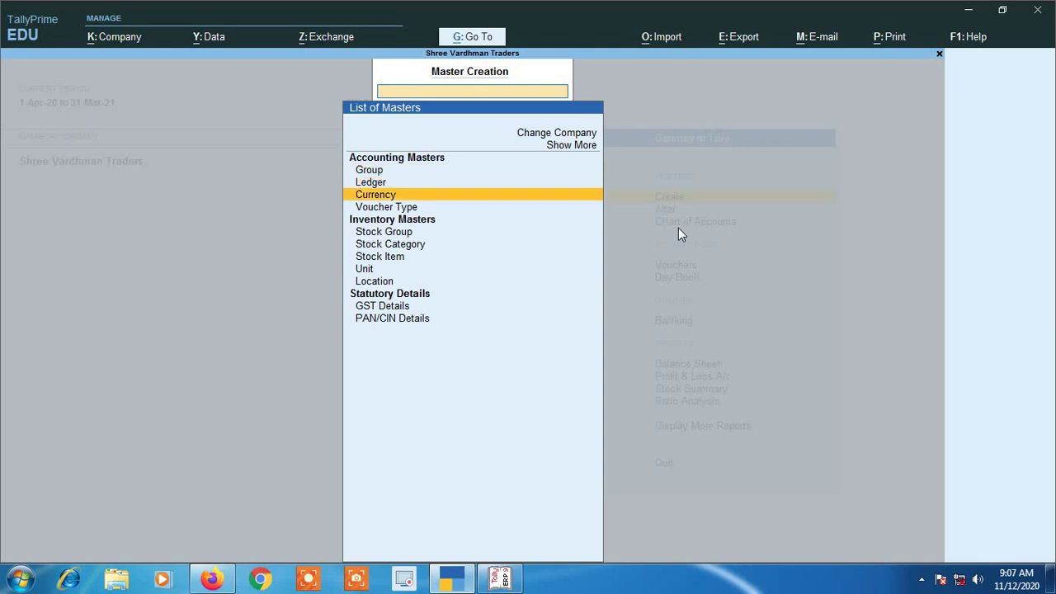
pyautogui.press('Down')
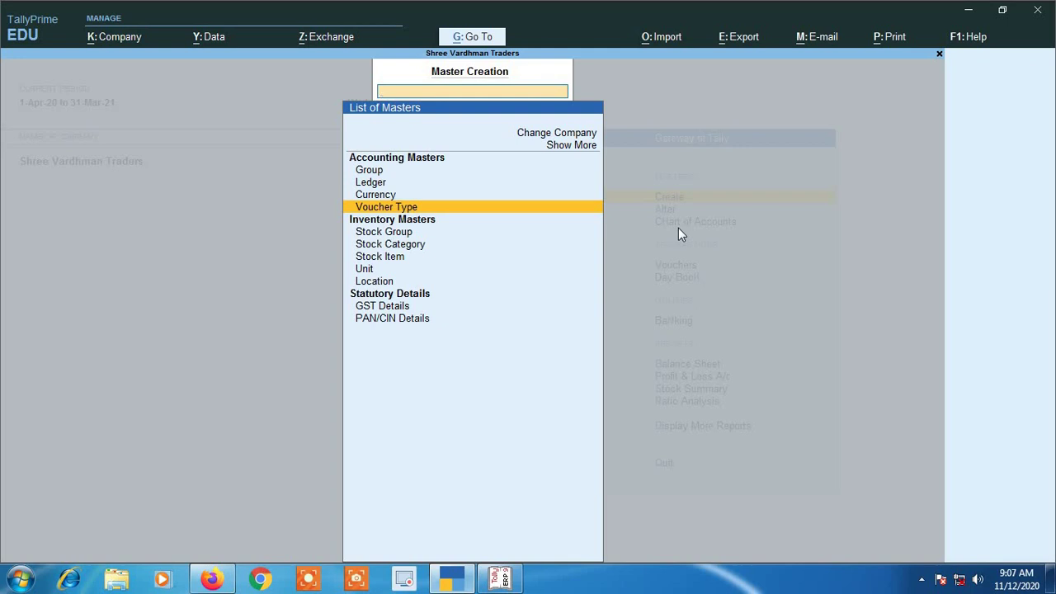
pyautogui.press('Up')
pyautogui.press('Up')
pyautogui.press('Up')
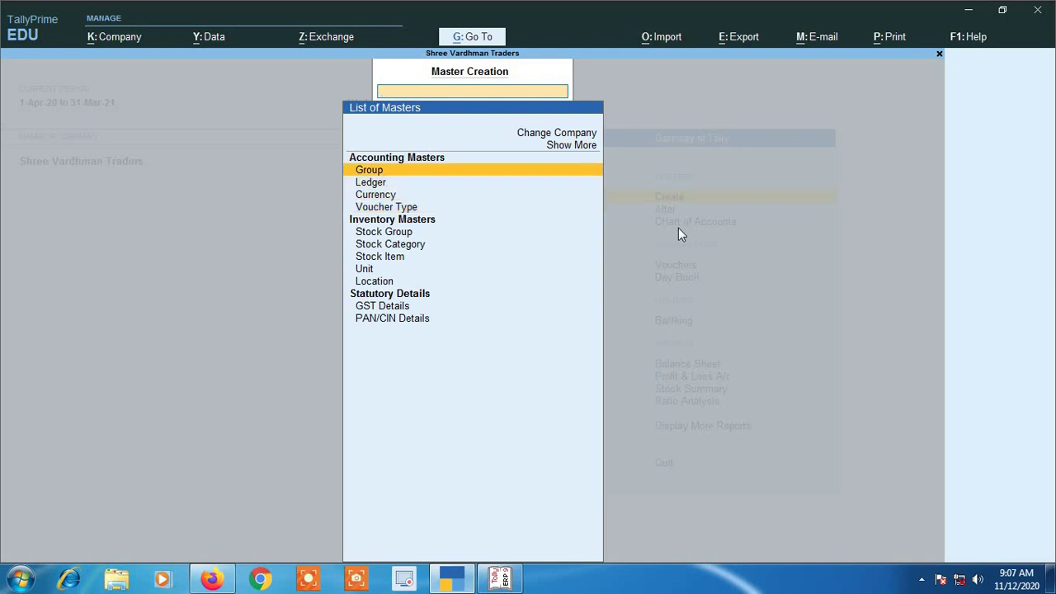
pyautogui.press('Down')
pyautogui.press('Down')
pyautogui.press('Down')
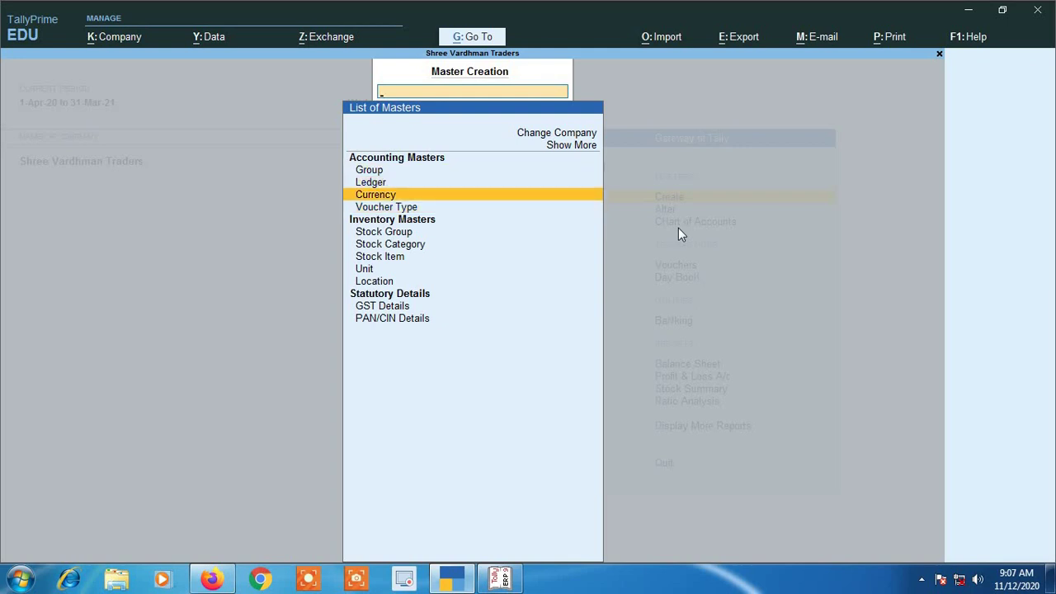
# - Go through the inventory masters in the creation list, from Stock Group down to Location
pyautogui.press('Down')
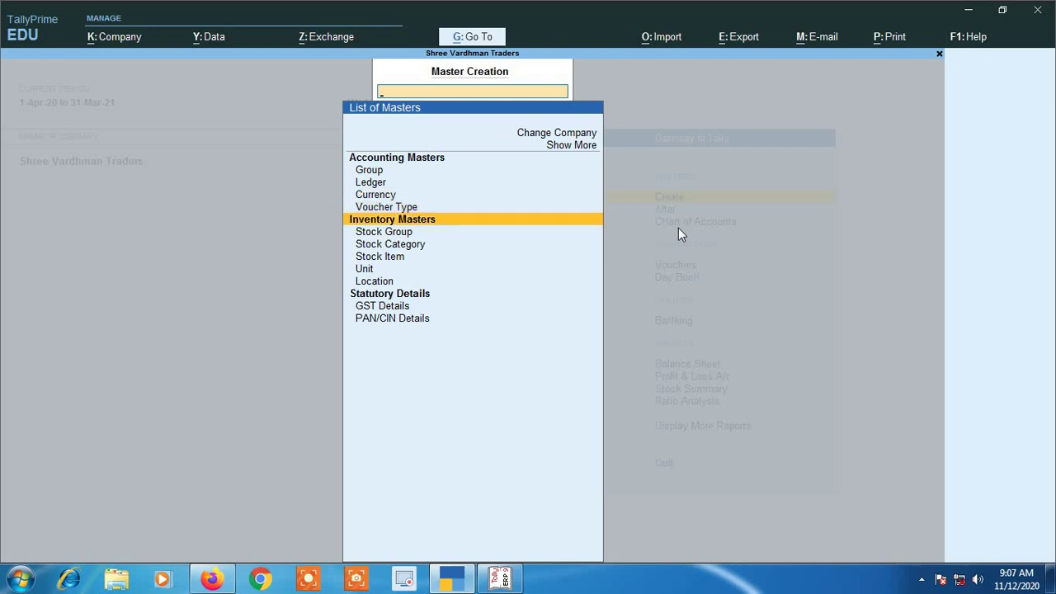
pyautogui.press('Down')
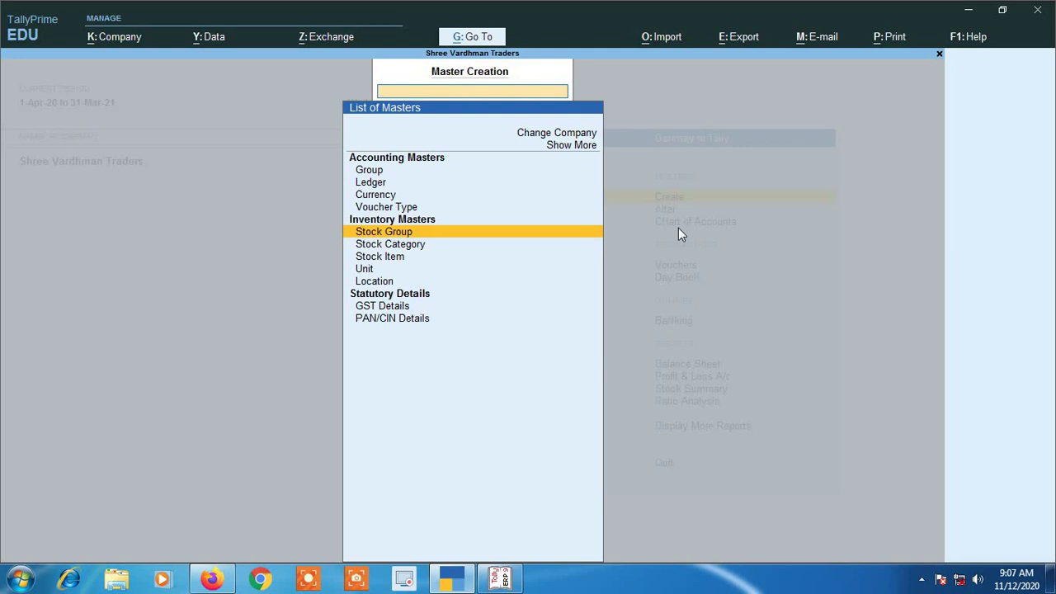
pyautogui.press('Down')
pyautogui.press('Down')
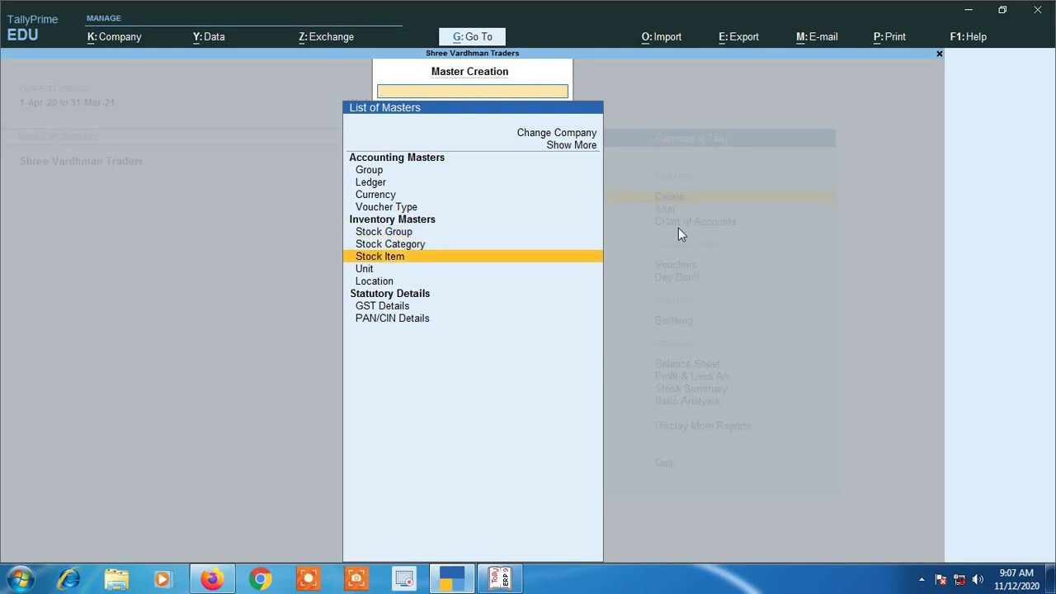
pyautogui.press('Down')
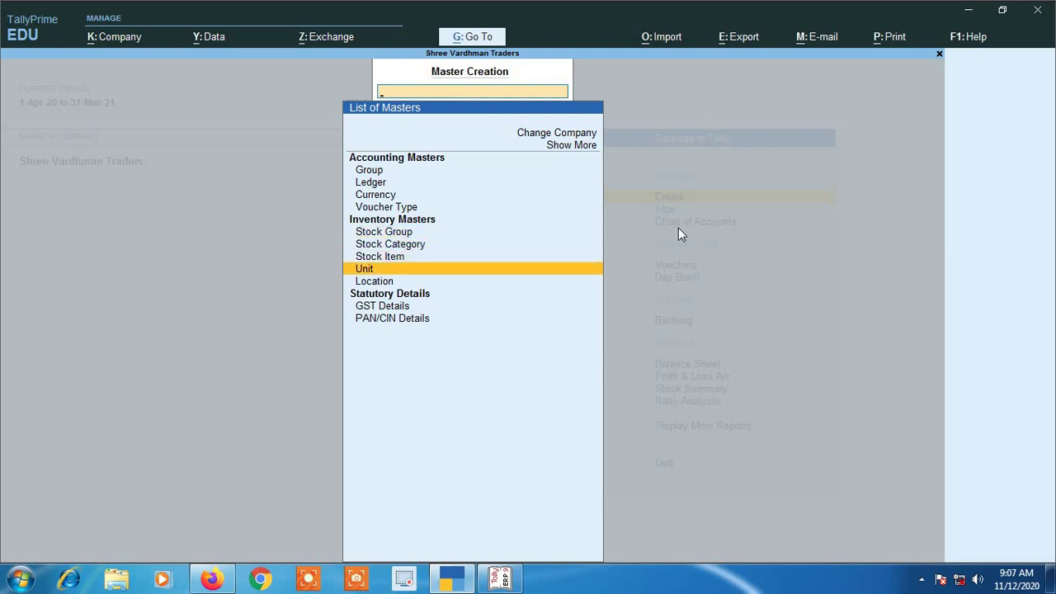
pyautogui.press('Down')
# - Examine the statutory details in the creation list, GST Details and PAN/CIN Details, and go back up through the masters
pyautogui.press('Down')
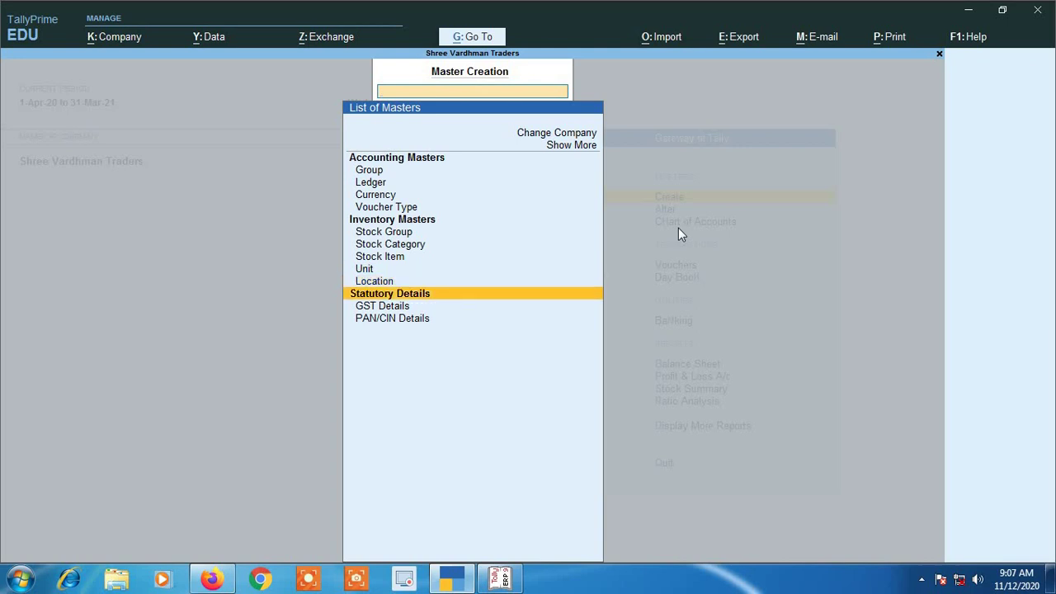
pyautogui.press('Down')
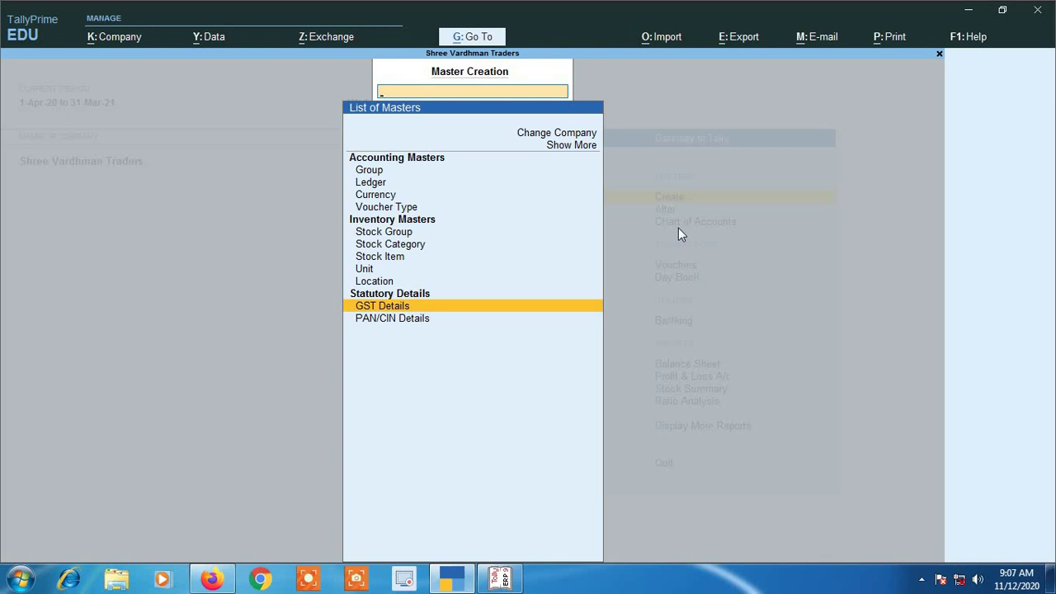
pyautogui.press('Down')
pyautogui.press('Up')
pyautogui.press('Up')
pyautogui.press('Up')
pyautogui.press('Up')
pyautogui.press('Up')
pyautogui.press('Up')
pyautogui.press('Up')
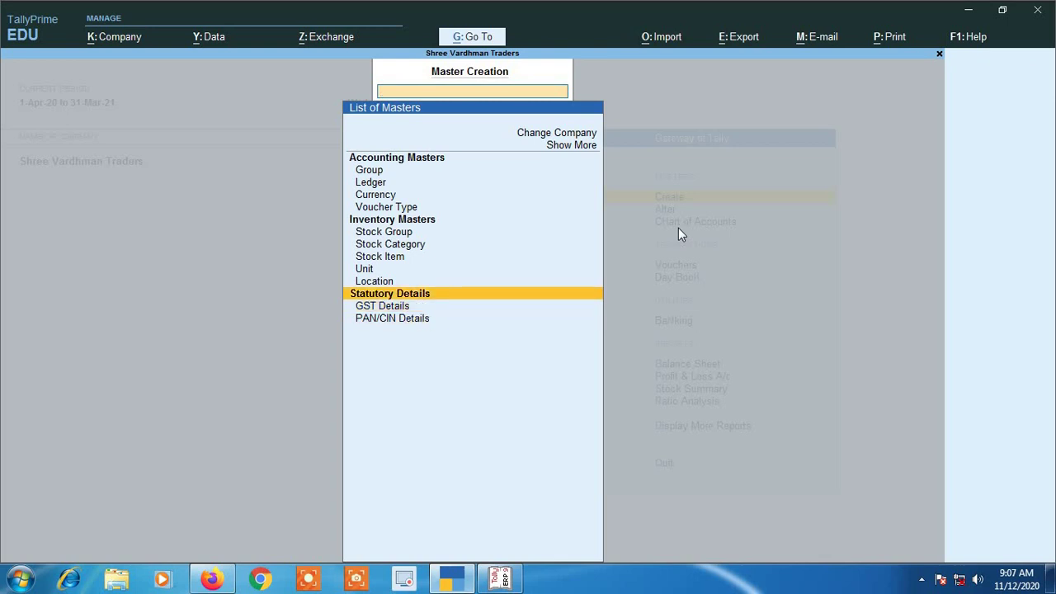
# - Return to the Gateway of Tally, reopen master creation and view the blank Group creation form without saving
pyautogui.press('Up')
pyautogui.press('Up')
pyautogui.press('Up')
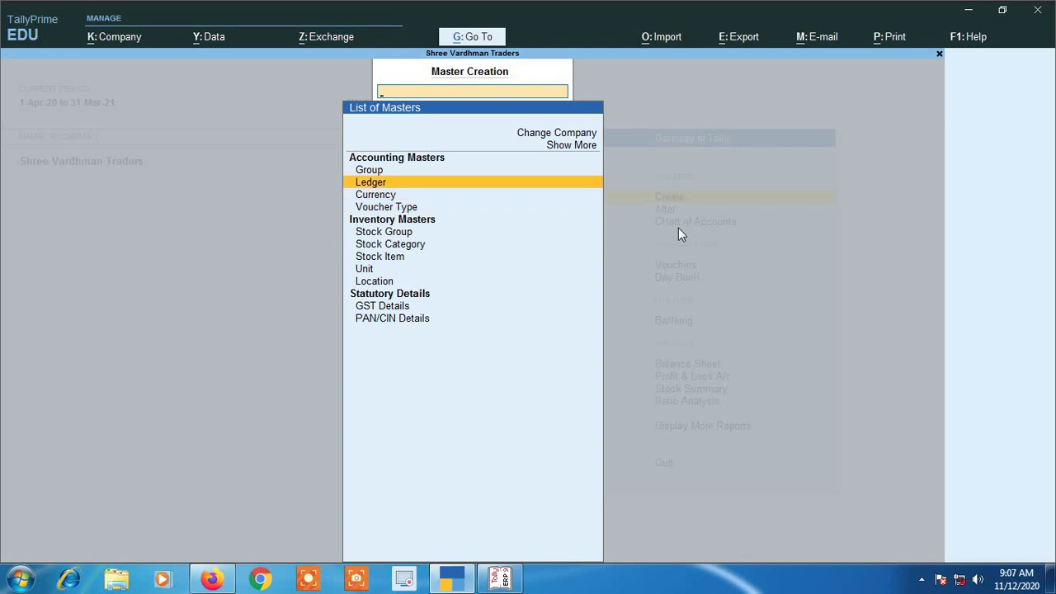
pyautogui.press('Escape')
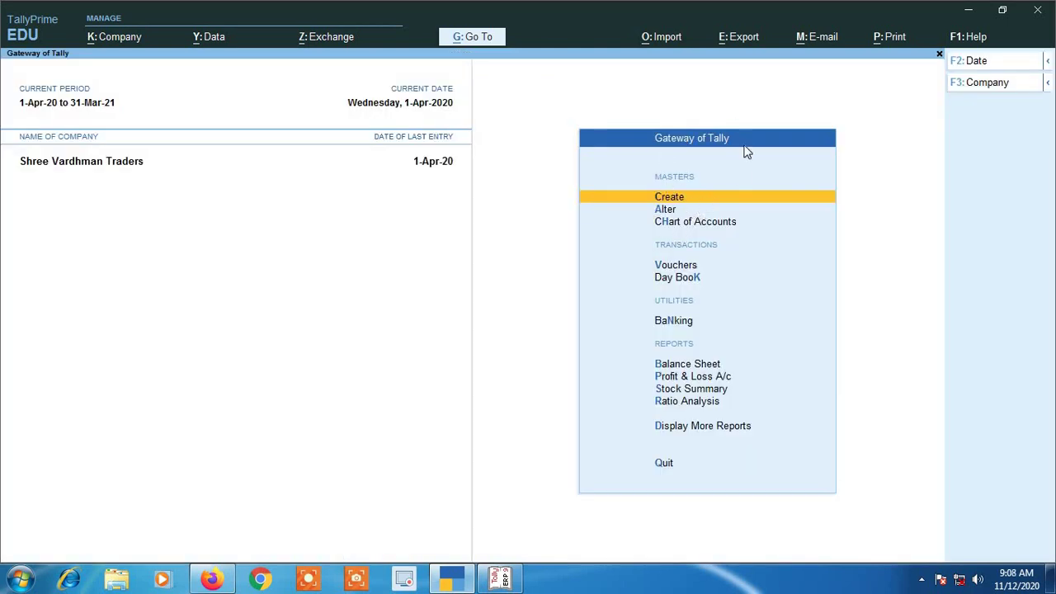
pyautogui.press('Return')
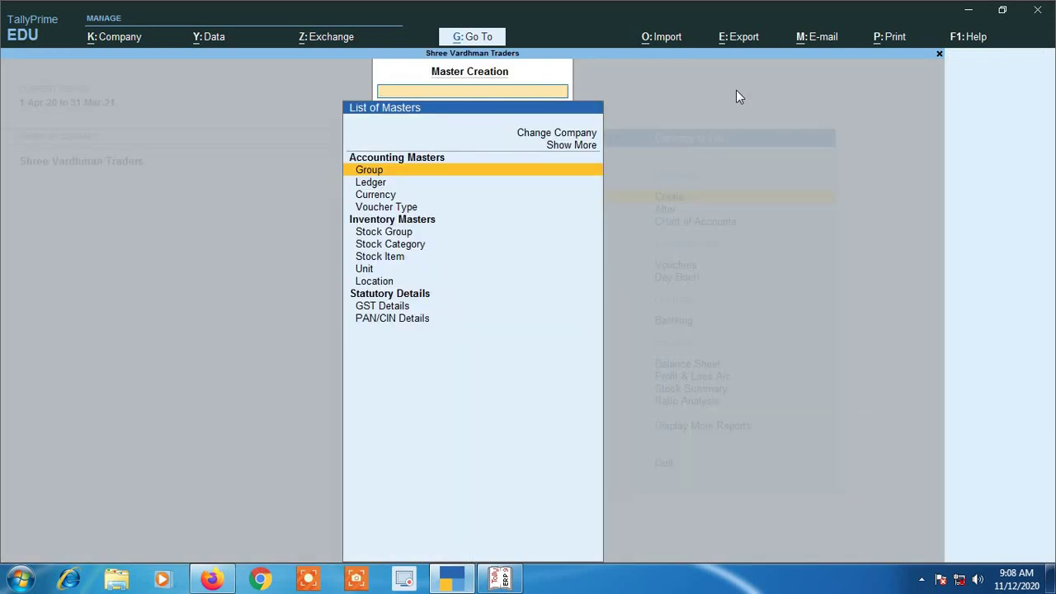
pyautogui.press('Return')
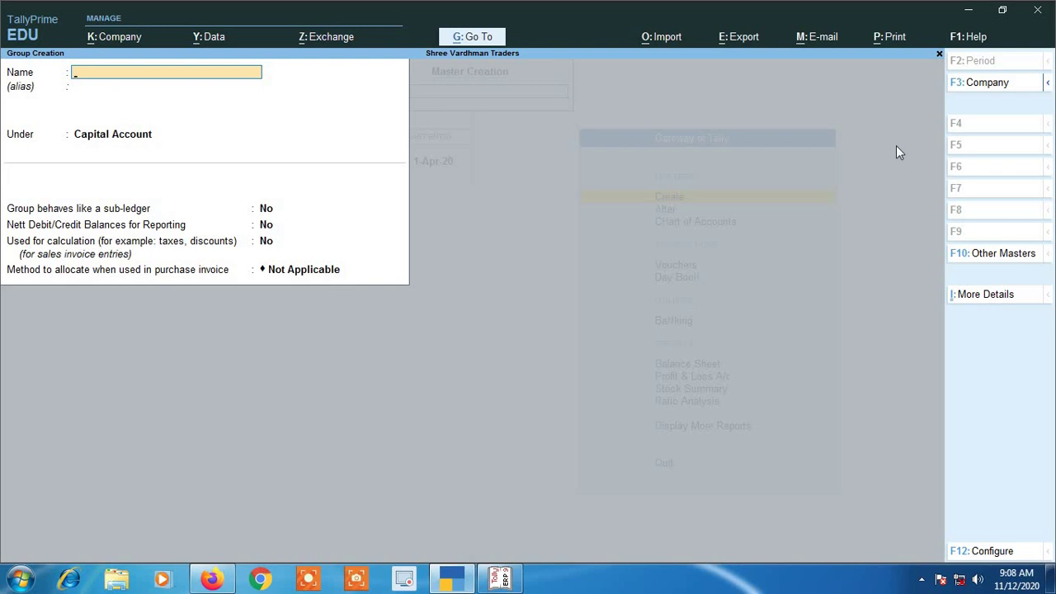
pyautogui.press('Escape')
# - View the blank Ledger creation form and quit it without saving
pyautogui.press('Down')
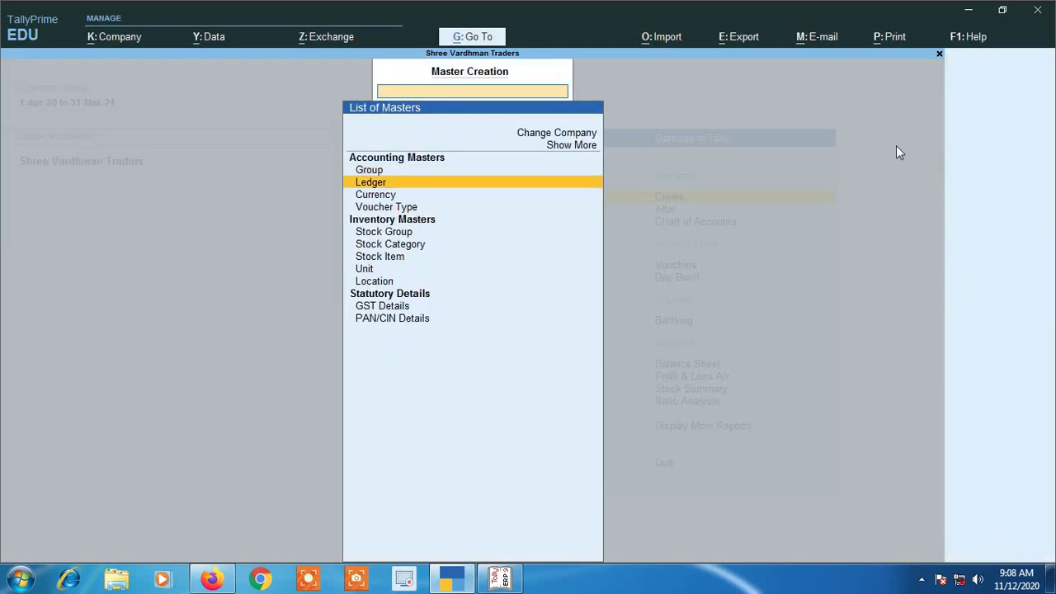
pyautogui.press('Return')
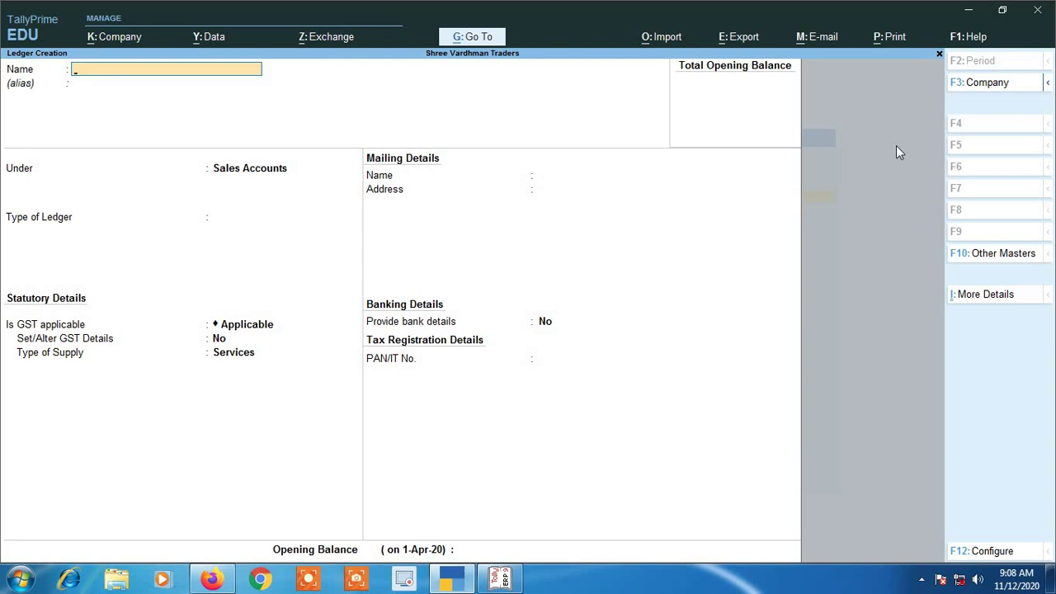
pyautogui.press('Escape')
pyautogui.press('y')
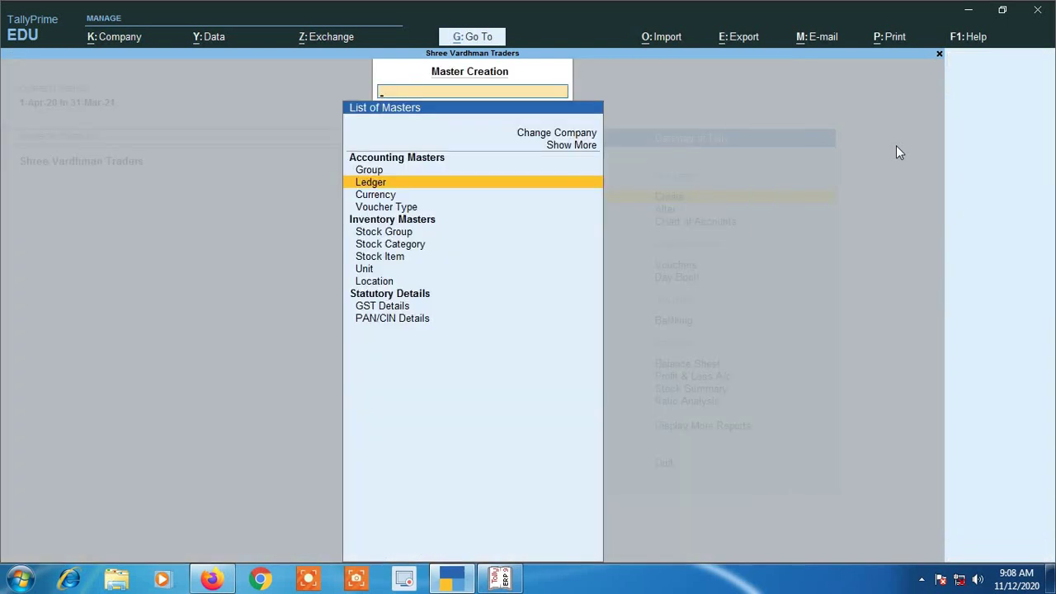
# - View the blank Voucher Type creation form and return to the list of masters
pyautogui.press('Down')
pyautogui.press('Down')
pyautogui.press('Return')
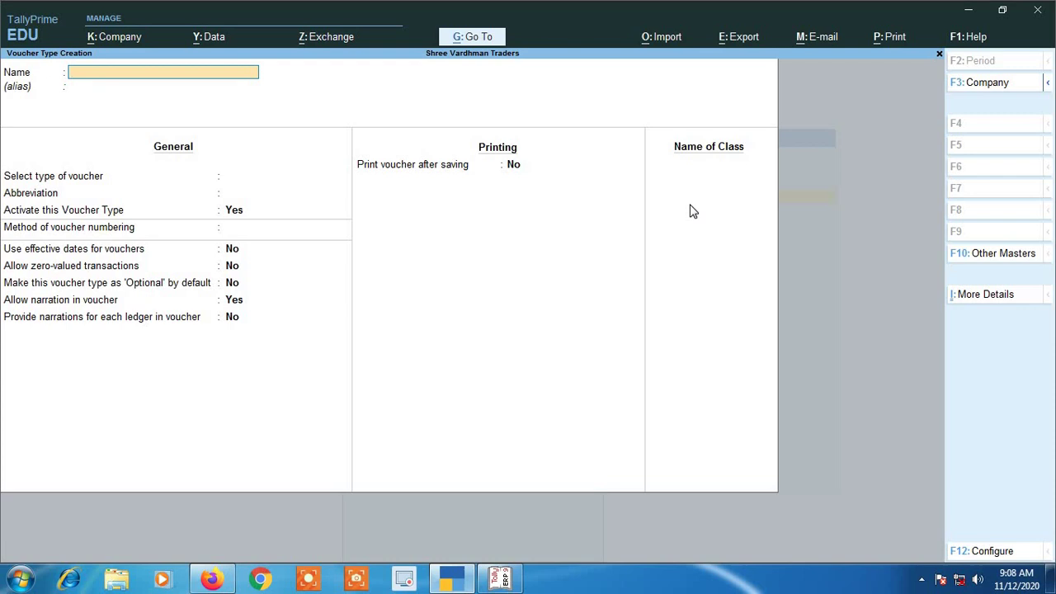
pyautogui.press('Escape')
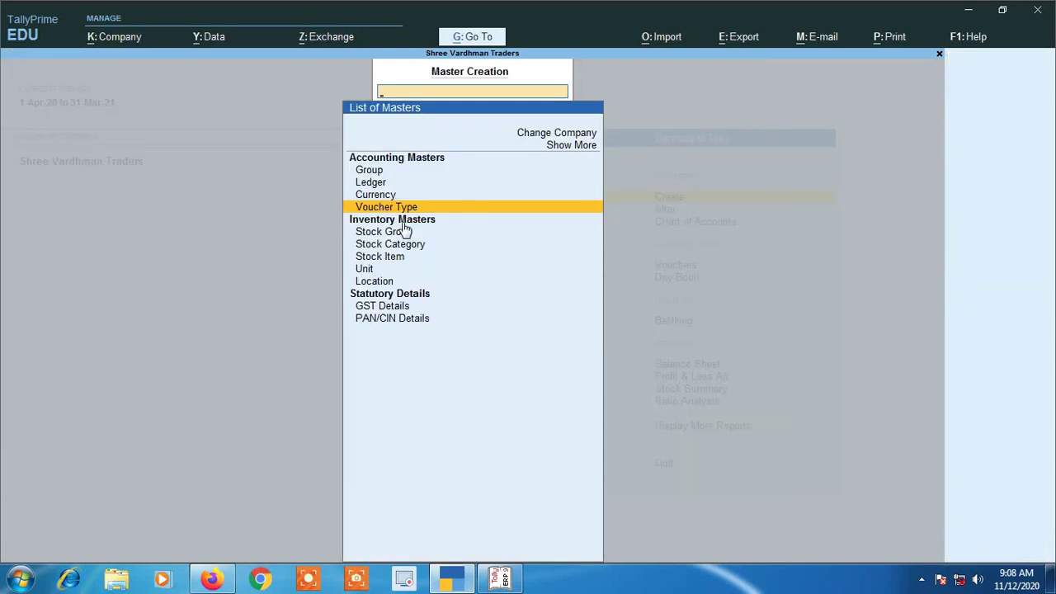
# - View the blank Unit creation form among the inventory masters and quit it without saving
pyautogui.press('Down')
pyautogui.press('Down')
pyautogui.press('Down')
pyautogui.press('Down')
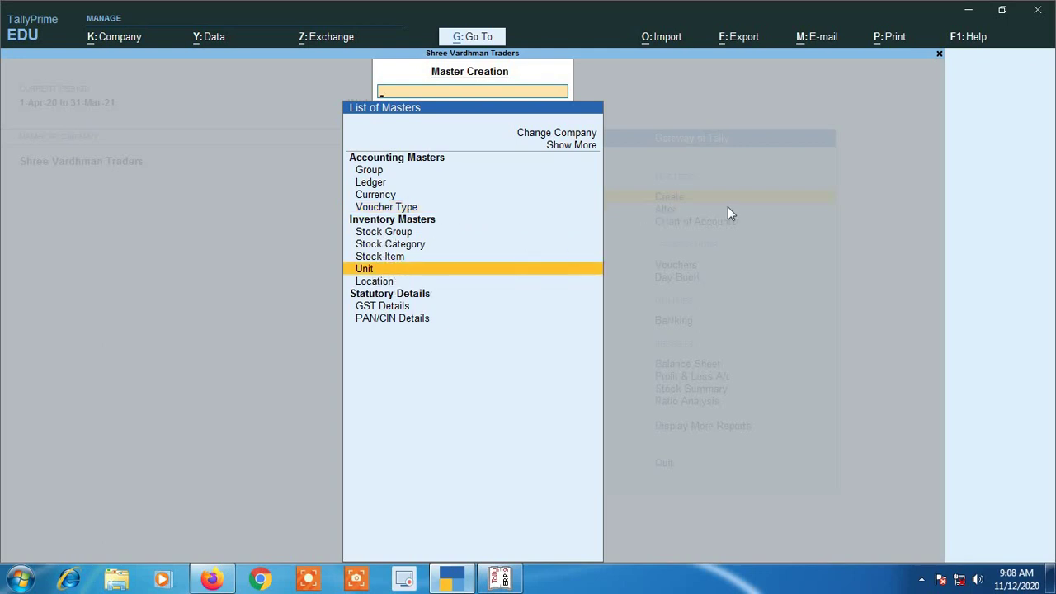
pyautogui.press('Return')
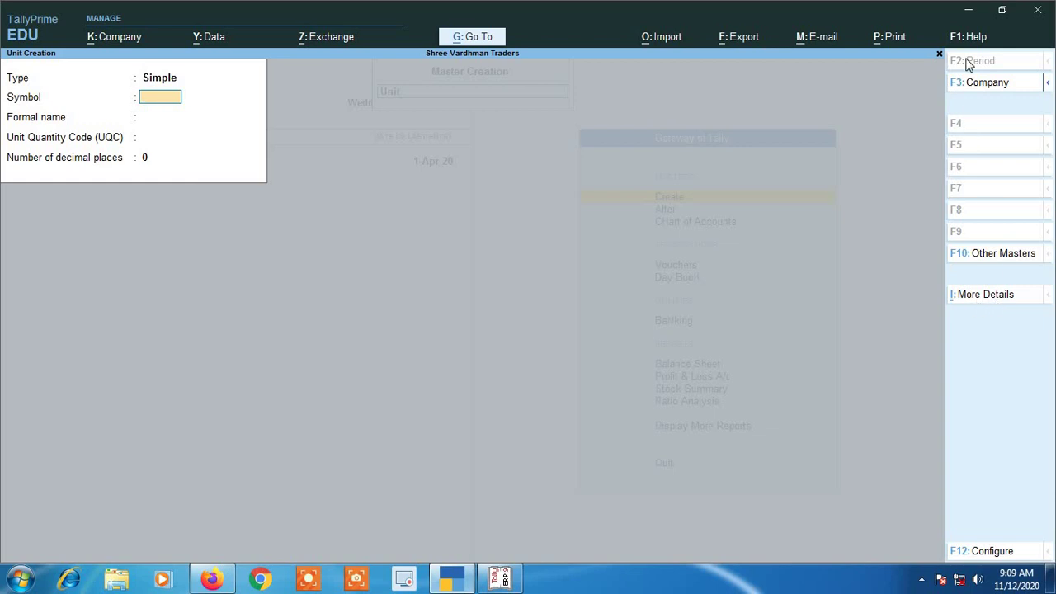
pyautogui.press('Escape')
pyautogui.press('y')
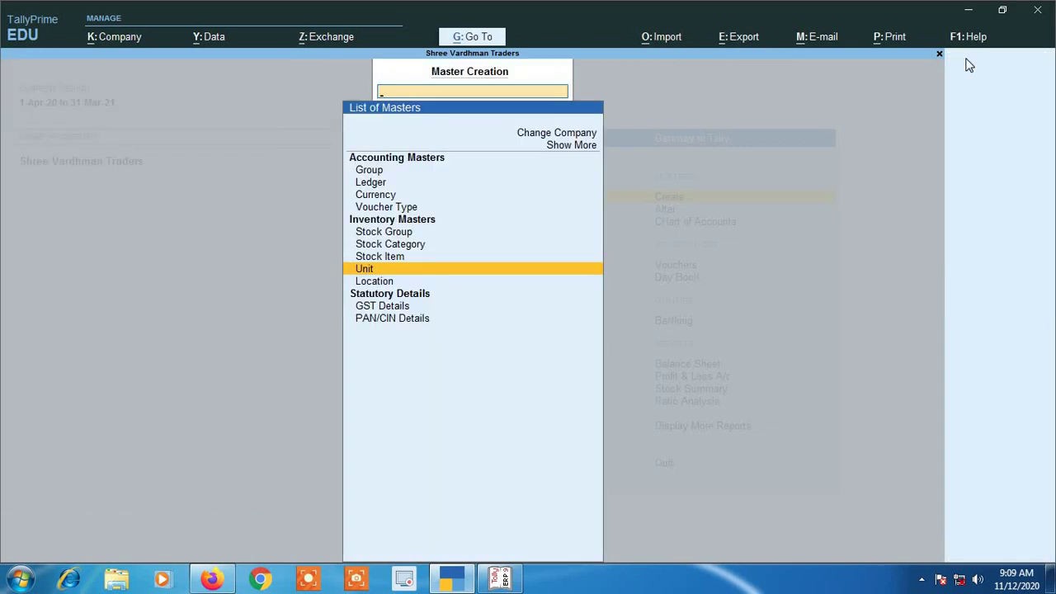
# - View the blank Stock Item creation form, quit it without saving and return to the Gateway of Tally
pyautogui.press('Up')
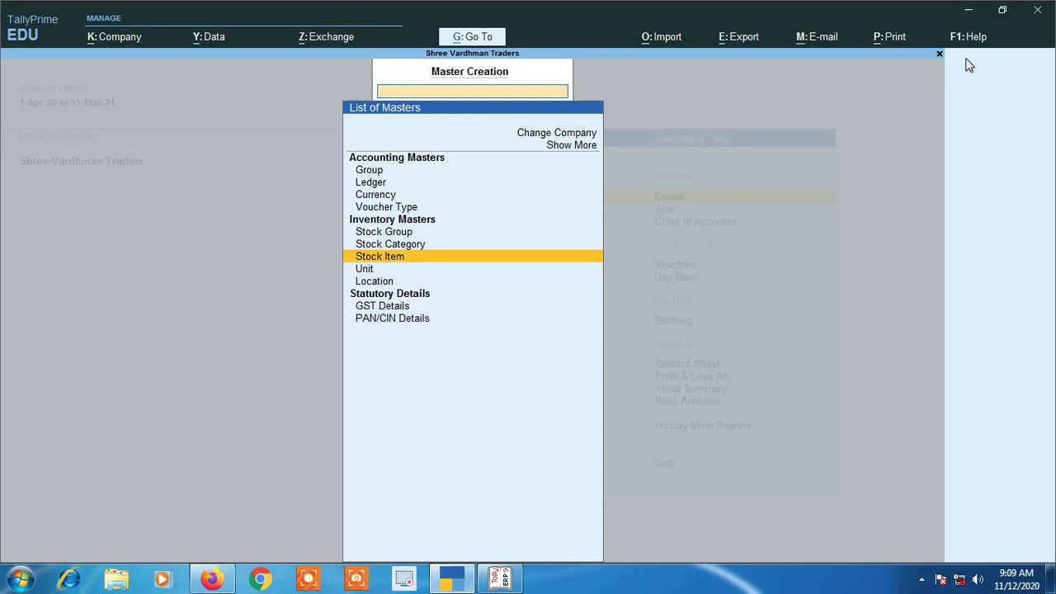
pyautogui.press('Return')
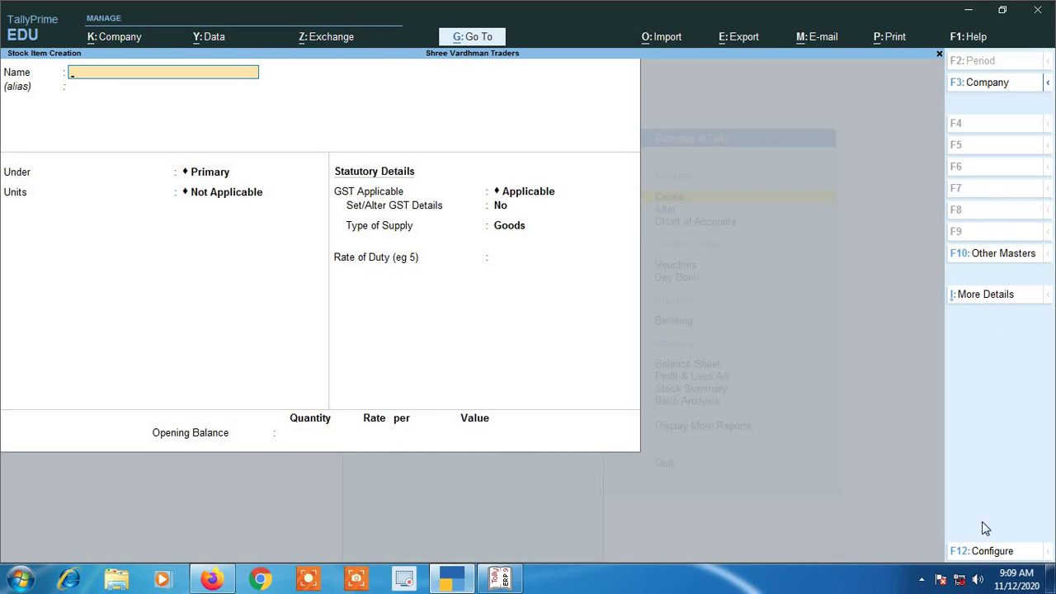
pyautogui.press('Escape')
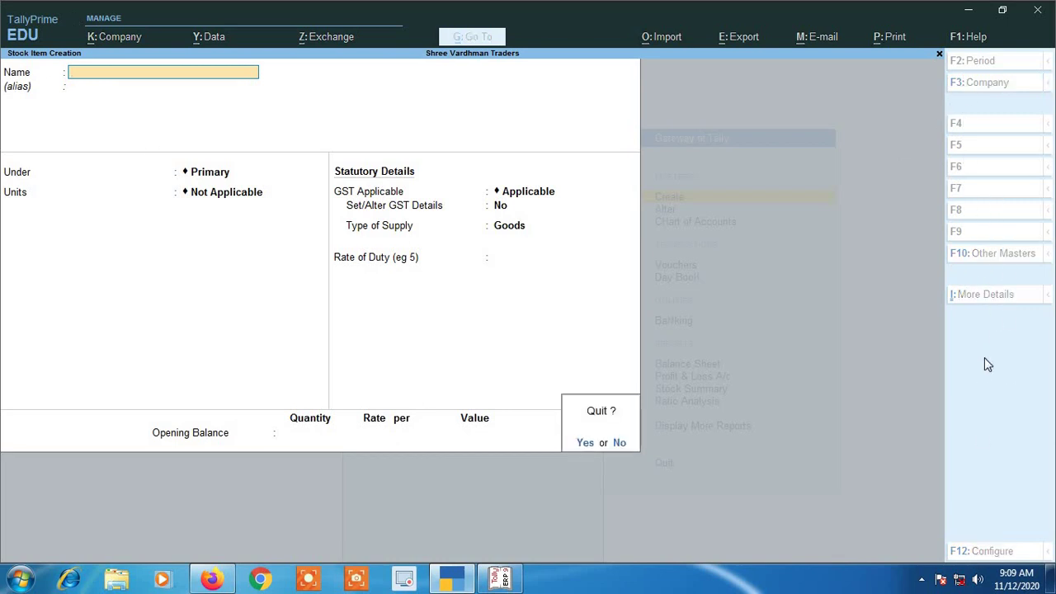
pyautogui.press('y')
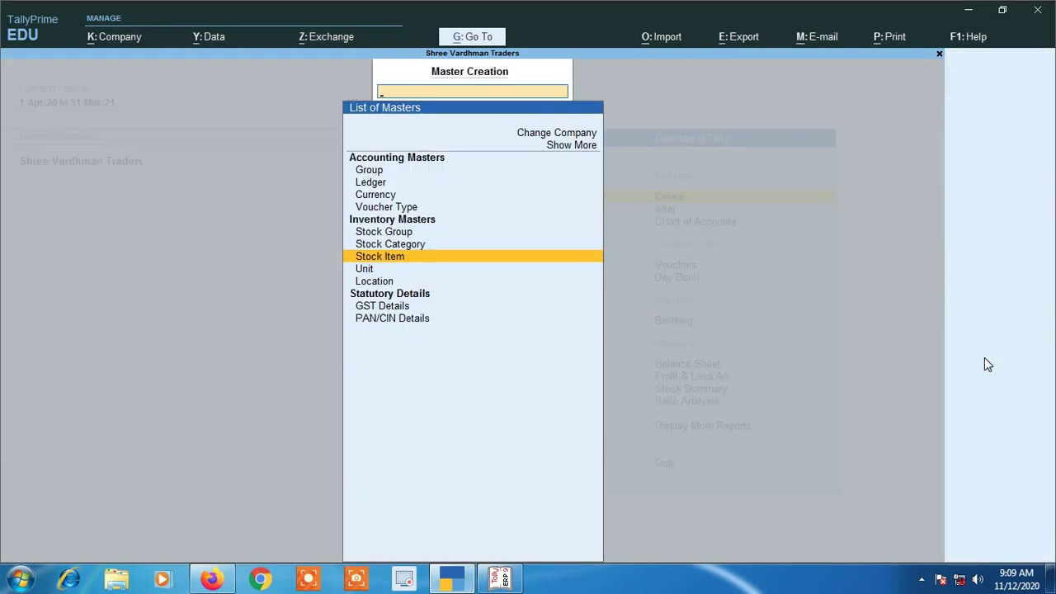
pyautogui.press('Escape')
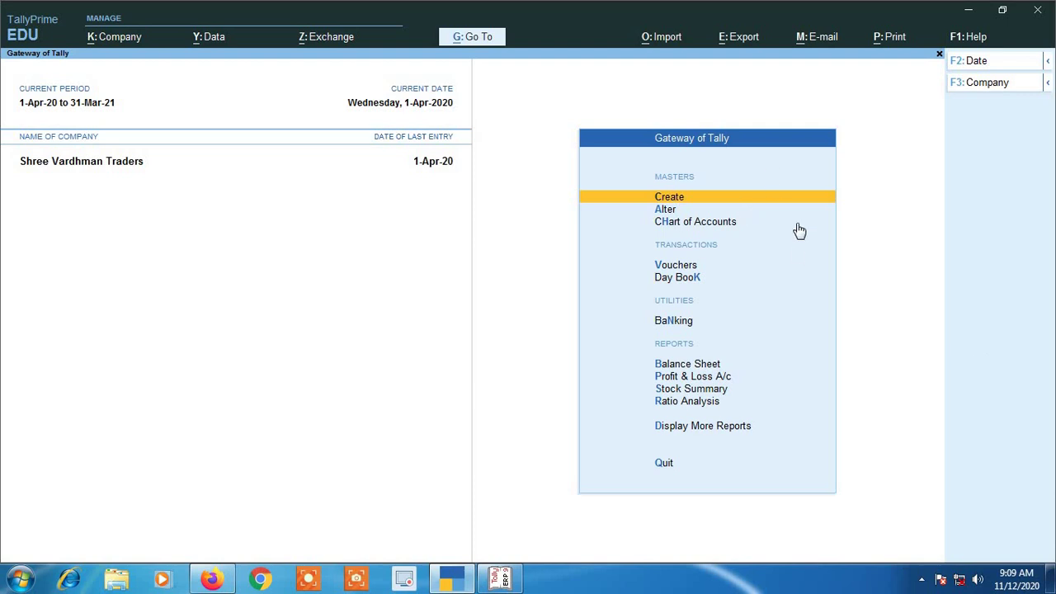
# - Bring up the masters for alteration and display the list of groups
pyautogui.press('Down')
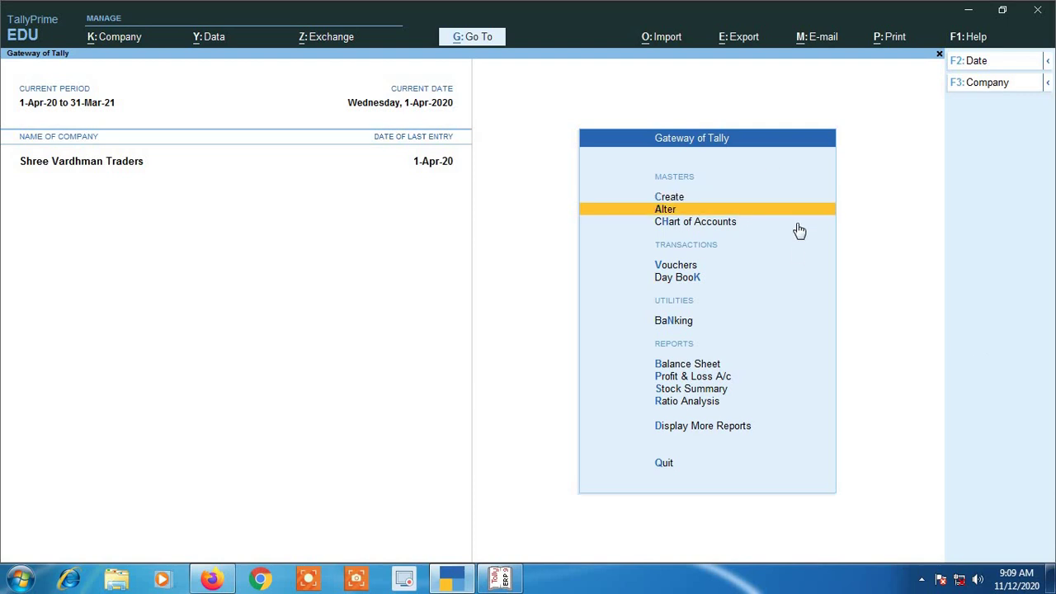
pyautogui.press('Return')
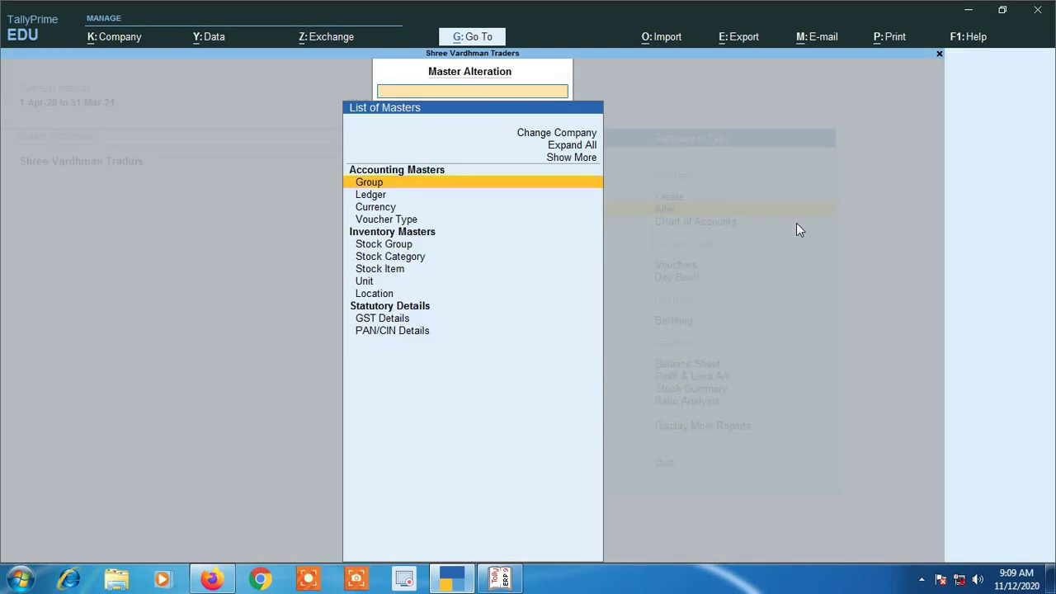
pyautogui.press('Return')
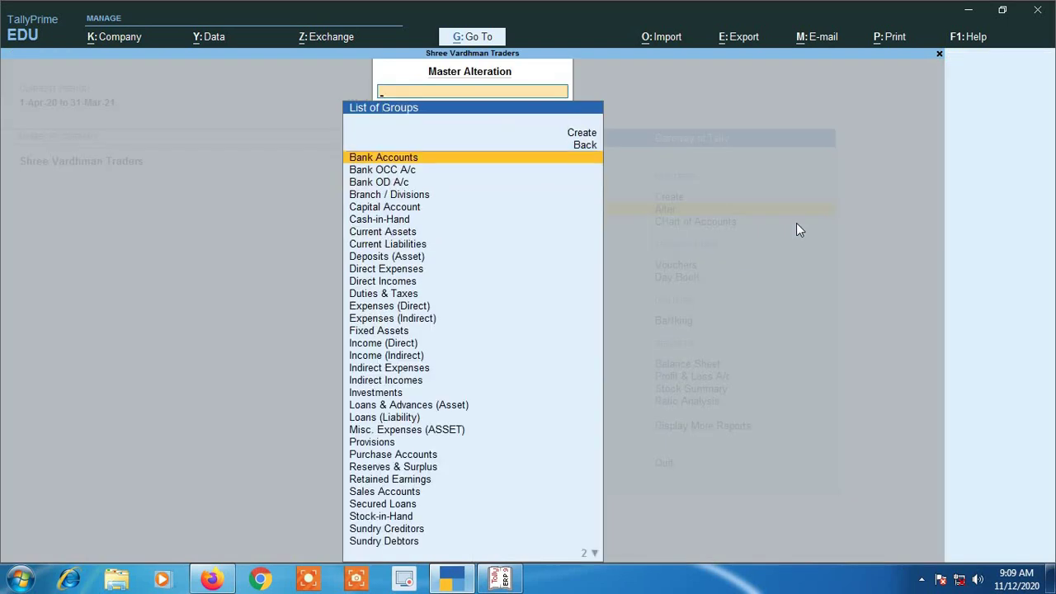
pyautogui.press('Escape')
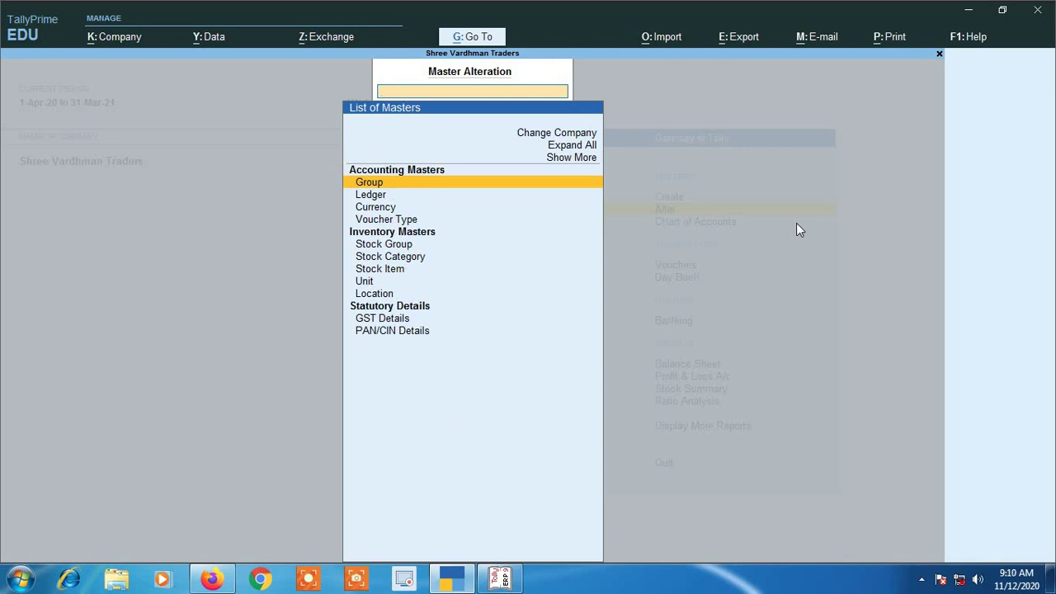
pyautogui.press('Return')
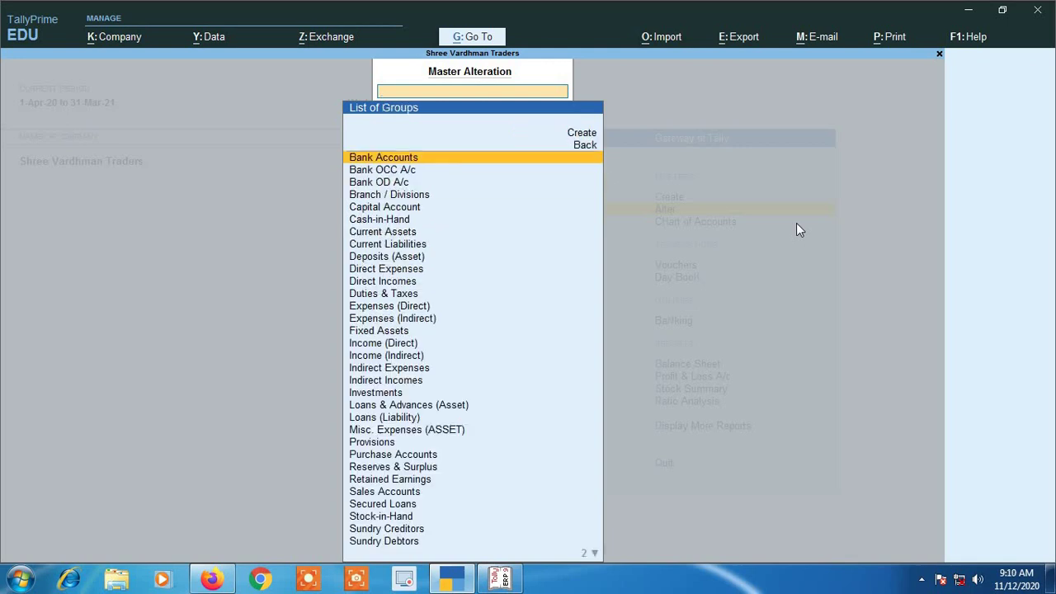
# - Go through the groups available for alteration down to the end of the list and back up to Current Liabilities
pyautogui.press('Down')
pyautogui.press('Down')
pyautogui.press('Down')
pyautogui.press('Down')
pyautogui.press('Down')
pyautogui.press('Down')
pyautogui.press('Down')
pyautogui.press('Down')
pyautogui.press('Down')
pyautogui.press('Down')
pyautogui.press('Down')
pyautogui.press('Down')
pyautogui.press('Down')
pyautogui.press('Down')
pyautogui.press('Down')
pyautogui.press('Down')
pyautogui.press('Down')
pyautogui.press('Down')
pyautogui.press('Down')
pyautogui.press('Down')
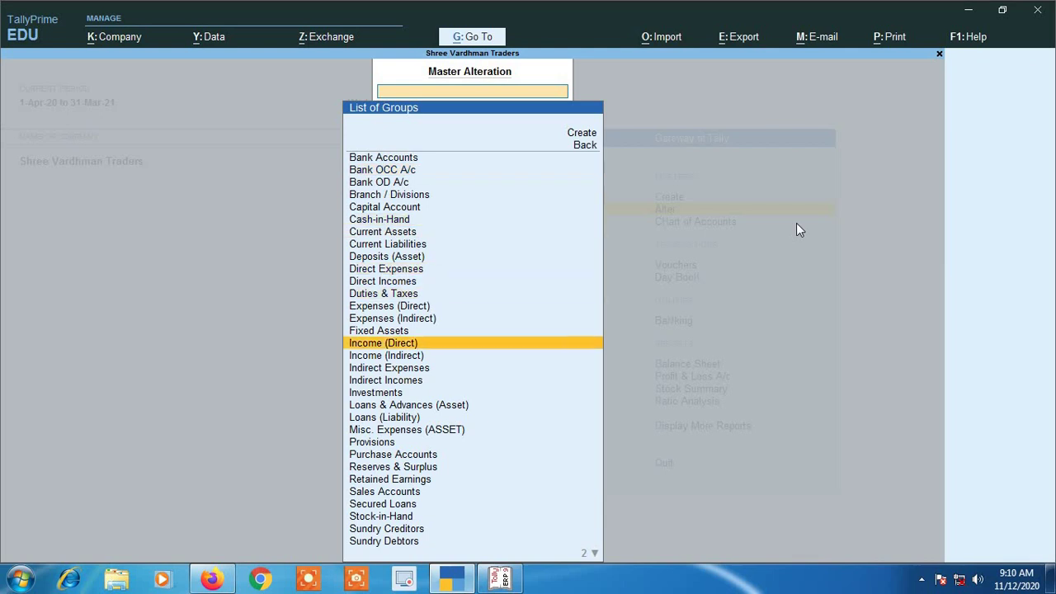
pyautogui.press('Up')
pyautogui.press('Up')
pyautogui.press('Up')
pyautogui.press('Up')
pyautogui.press('Up')
pyautogui.press('Up')
pyautogui.press('Up')
pyautogui.press('Up')
pyautogui.press('Up')
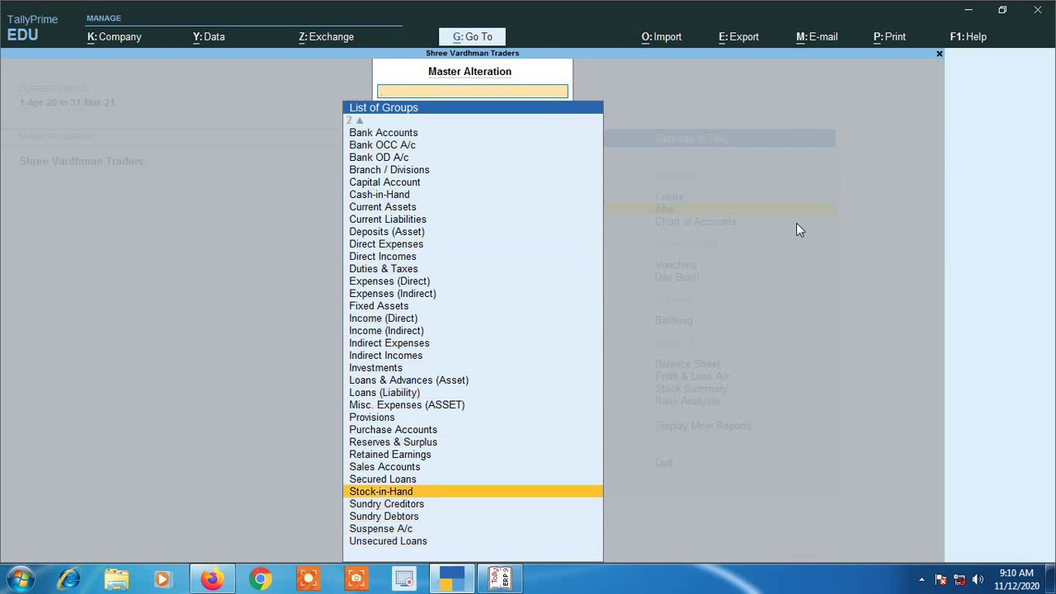
pyautogui.press('Up')
pyautogui.press('Up')
pyautogui.press('Up')
pyautogui.press('Up')
pyautogui.press('Up')
pyautogui.press('Up')
pyautogui.press('Up')
pyautogui.press('Up')
pyautogui.press('Up')
pyautogui.press('Up')
pyautogui.press('Up')
pyautogui.press('Up')
pyautogui.press('Up')
pyautogui.press('Up')
pyautogui.press('Up')
pyautogui.press('Up')
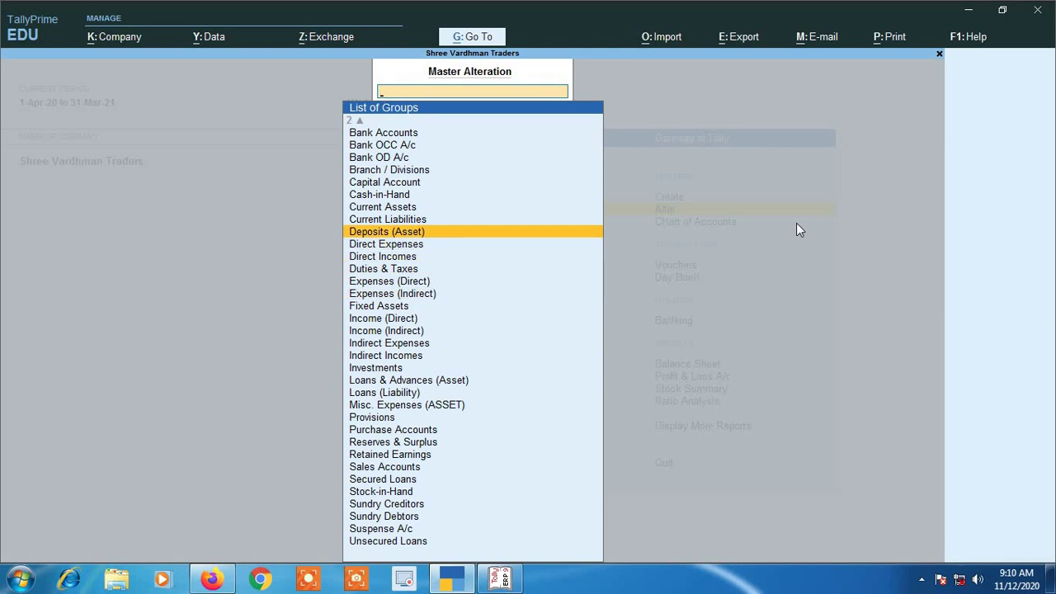
pyautogui.press('Up')
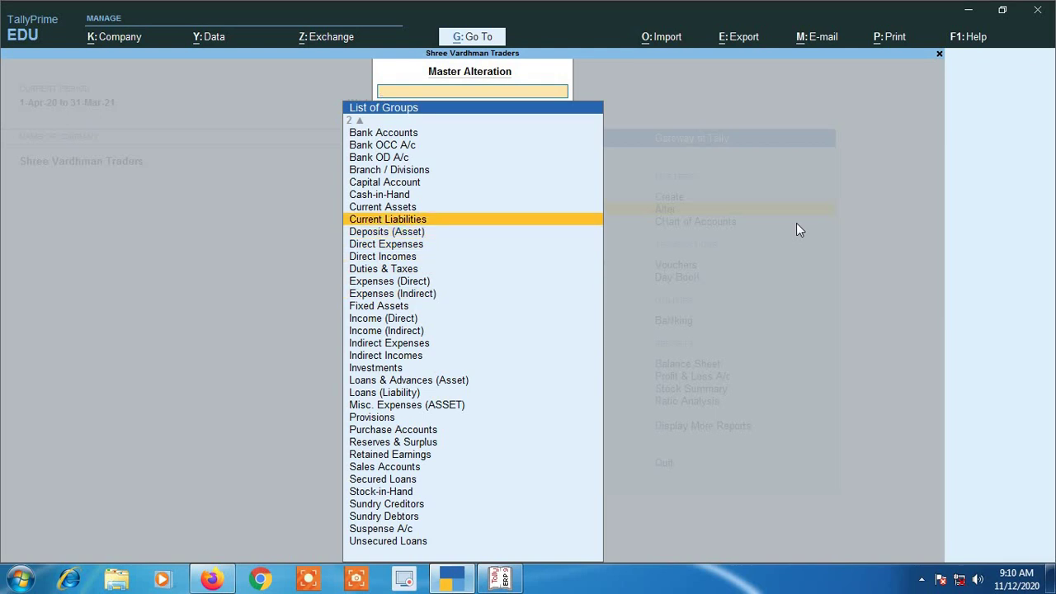
# - Filter the groups by "Su", view the Sundry Creditors group in alteration mode and quit without changes
pyautogui.write('Su')
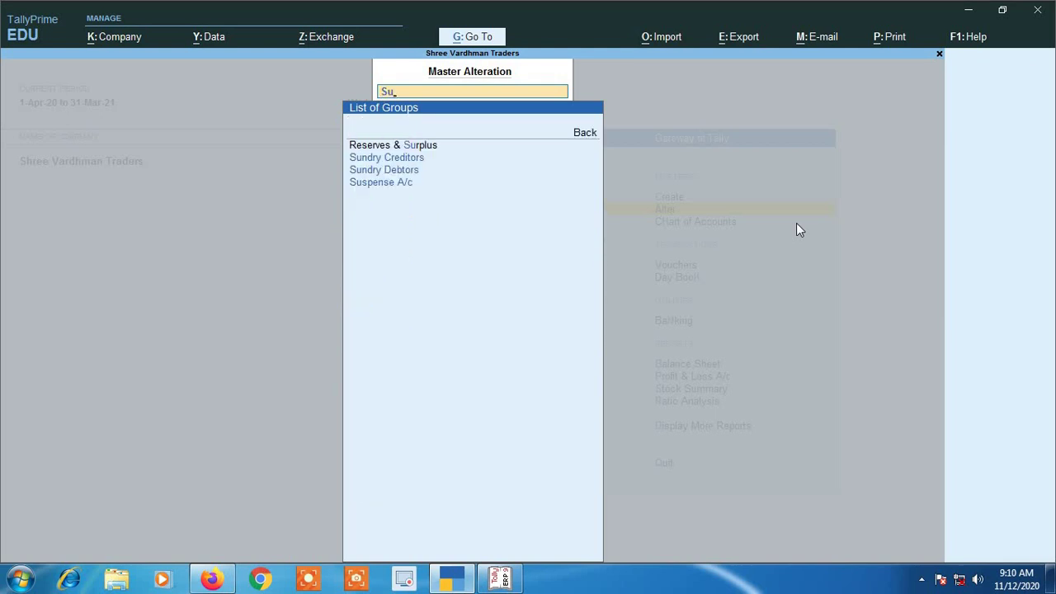
pyautogui.press('Down')
pyautogui.press('Return')
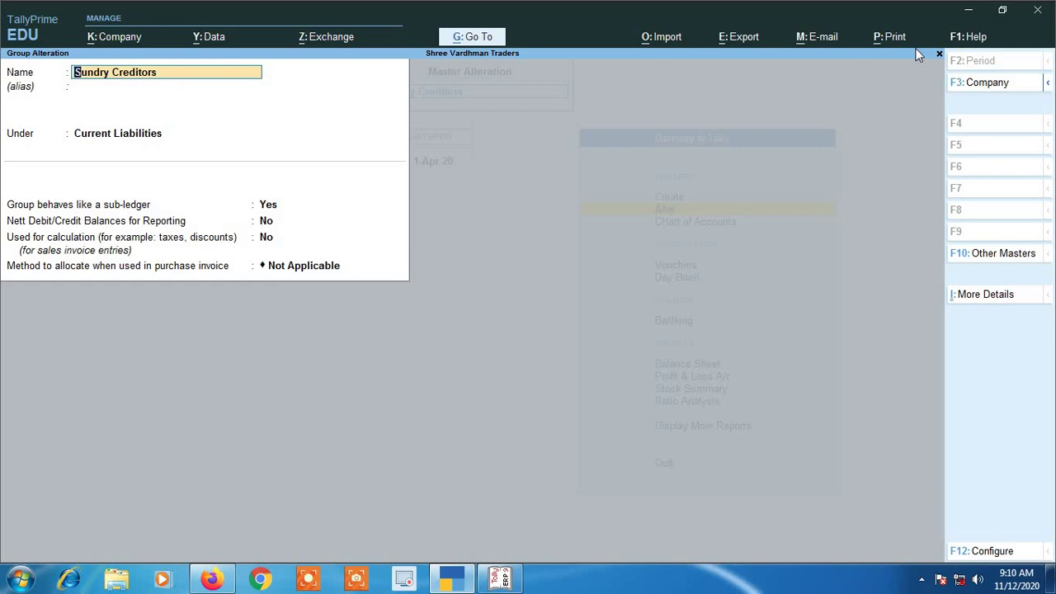
pyautogui.press('Escape')
pyautogui.press('Return')
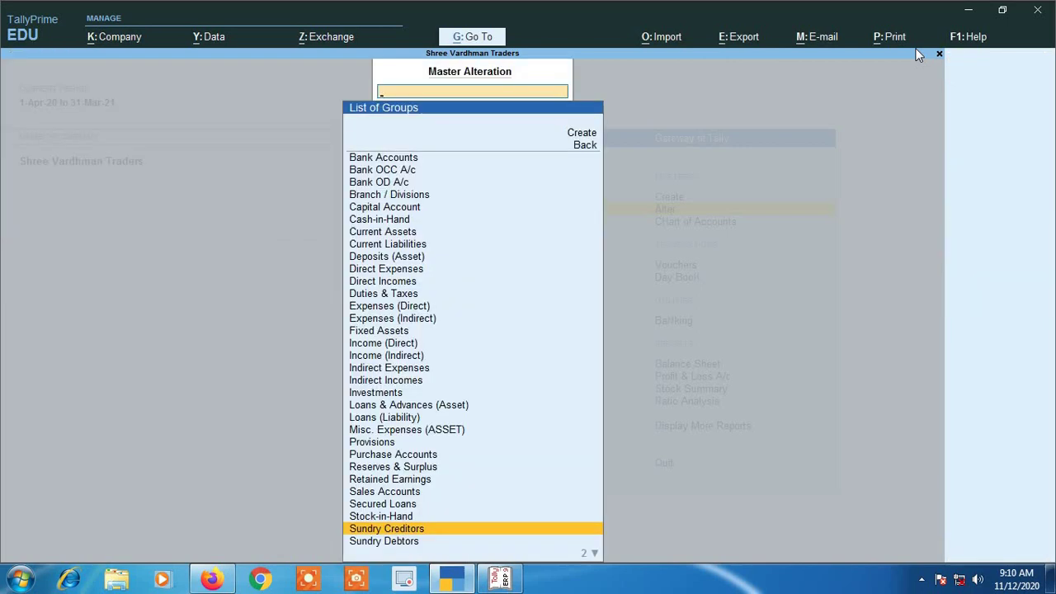
# - Switch from groups to ledgers in master alteration and open the Ganga Traders ledger
pyautogui.press('Escape')
pyautogui.press('Down')
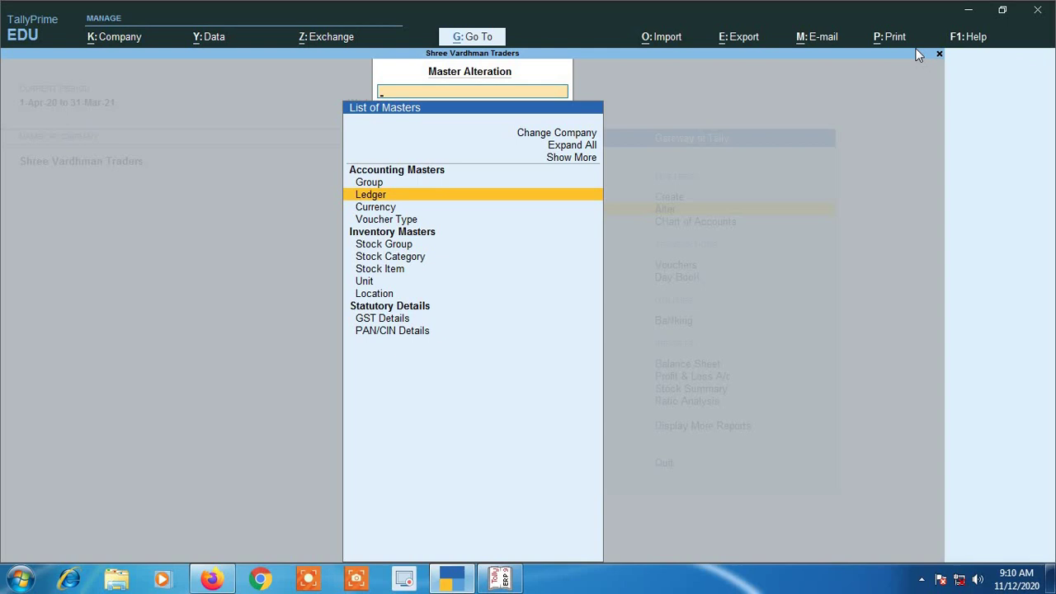
pyautogui.press('Return')
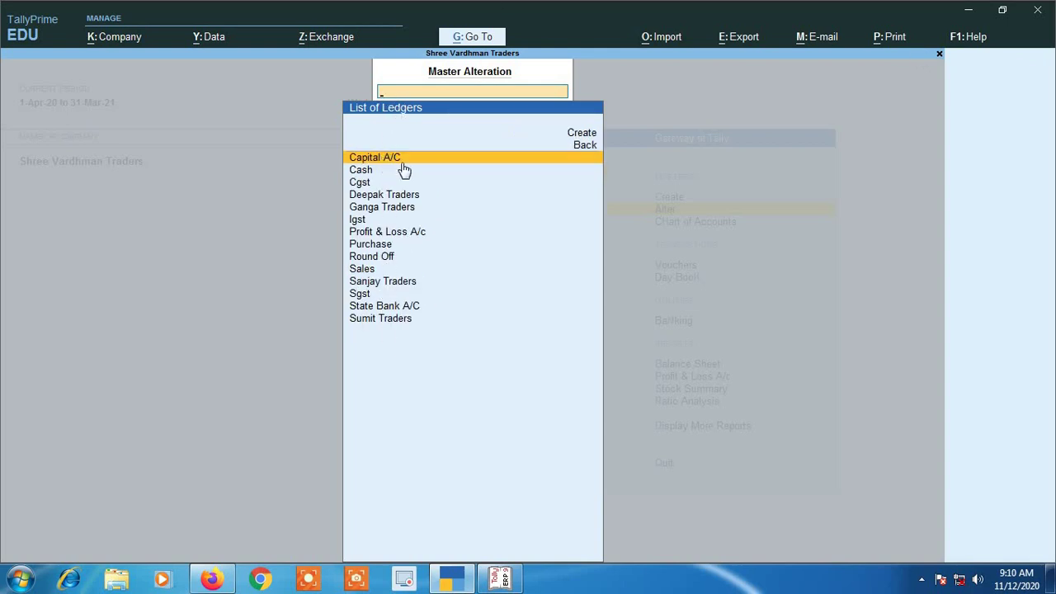
pyautogui.press('Down')
pyautogui.press('Down')
pyautogui.press('Down')
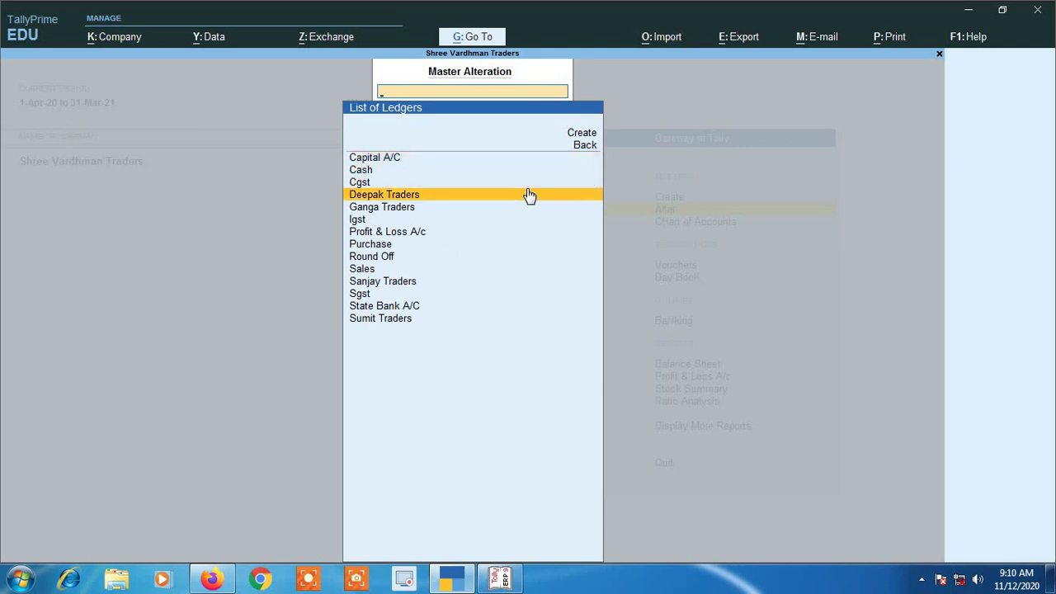
pyautogui.press('Down')
pyautogui.press('Return')
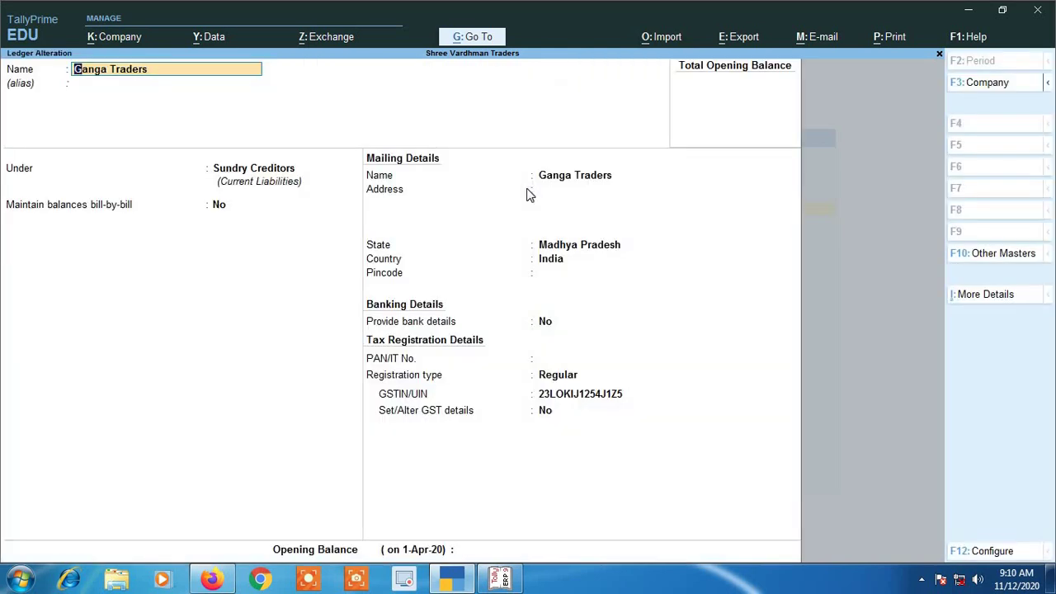
# - Step through the Ganga Traders ledger fields past the bill-by-bill setting, and leave the ledger without changes
pyautogui.press('Return')
pyautogui.press('Return')
pyautogui.press('Return')
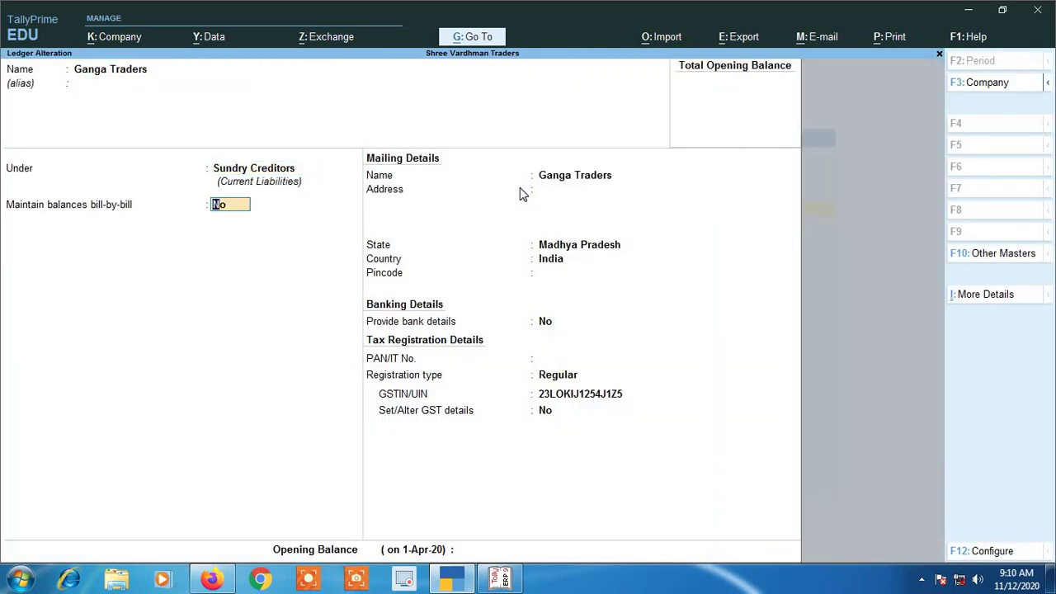
pyautogui.press('Return')
pyautogui.press('Escape')
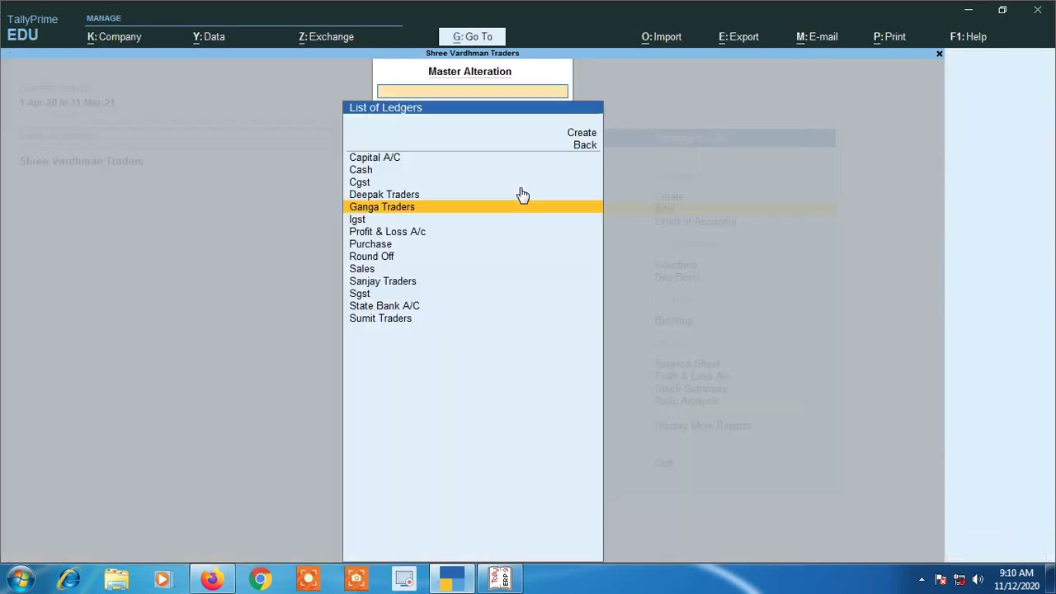
# - Switch from ledgers to voucher types in master alteration
pyautogui.press('Escape')
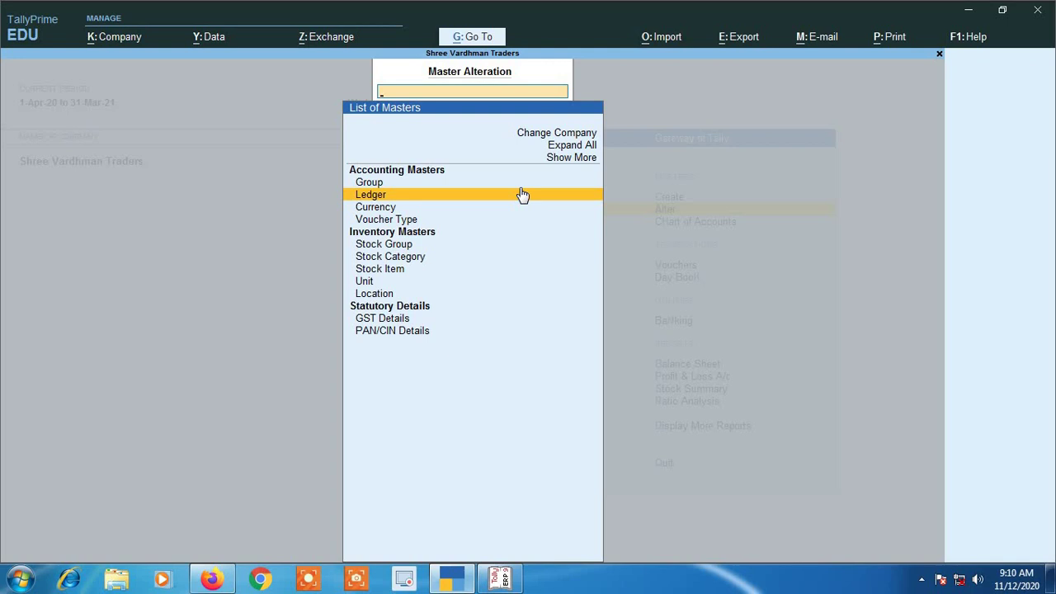
pyautogui.press('Down')
pyautogui.press('Down')
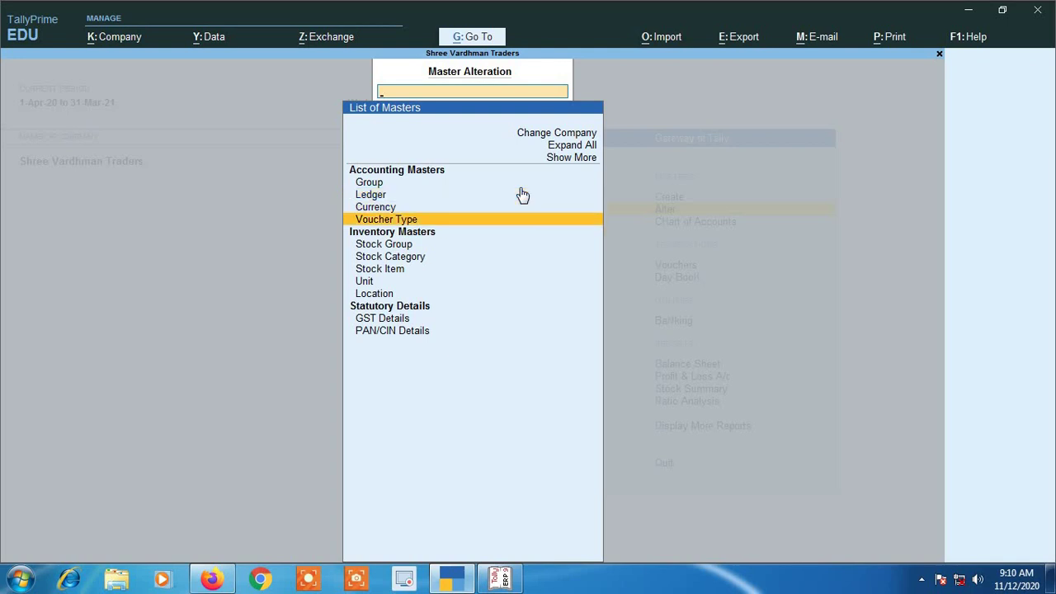
pyautogui.press('Return')
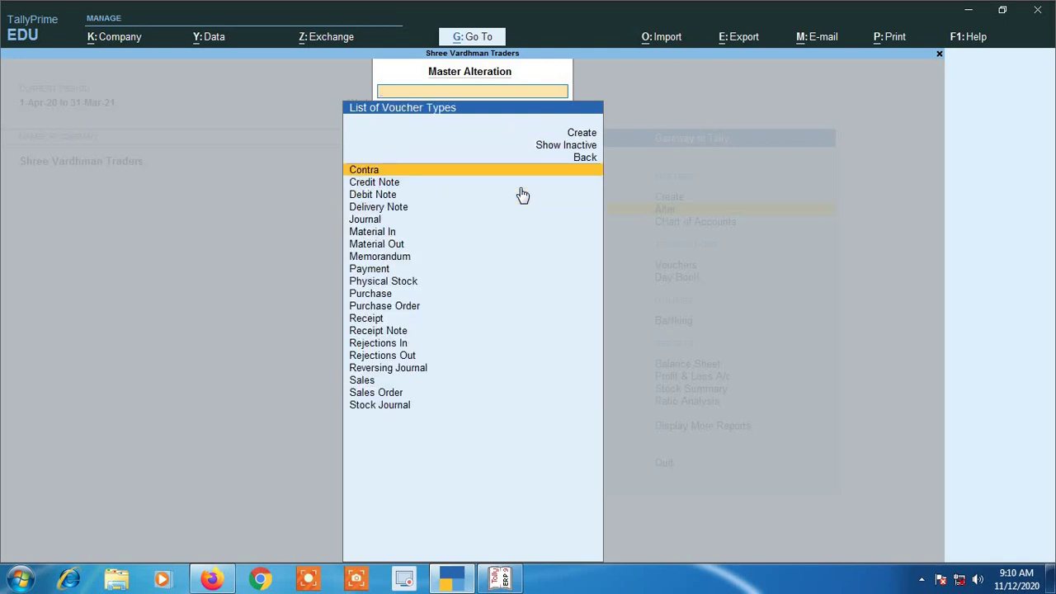
# - View the Purchase voucher type in alteration mode, and return to the list of masters without changes
pyautogui.press('Down')
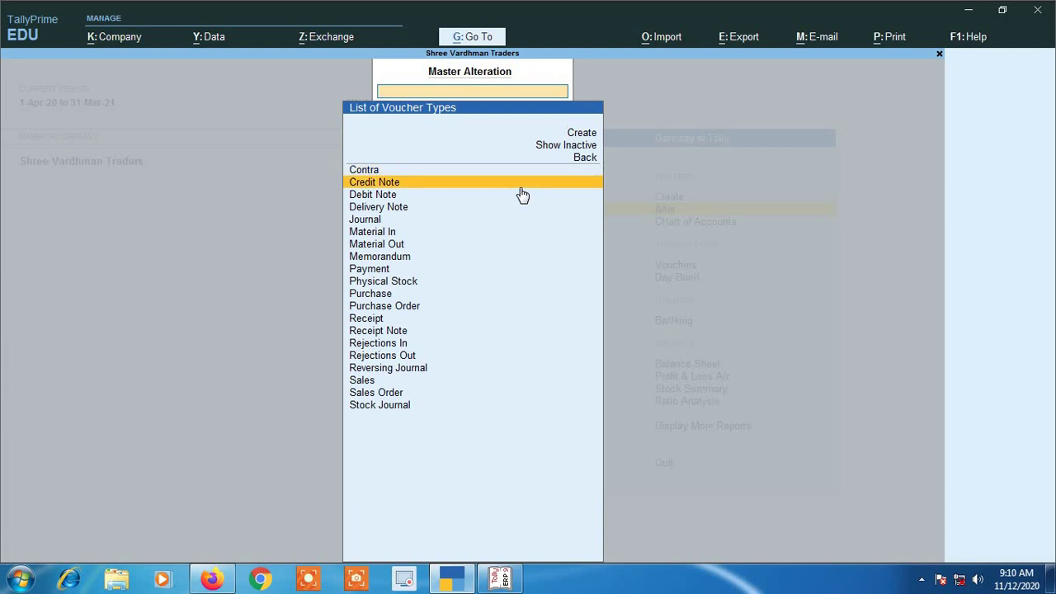
pyautogui.press('Down')
pyautogui.press('Down')
pyautogui.press('Down')
pyautogui.press('Down')
pyautogui.press('Down')
pyautogui.press('Down')
pyautogui.press('Down')
pyautogui.press('Down')
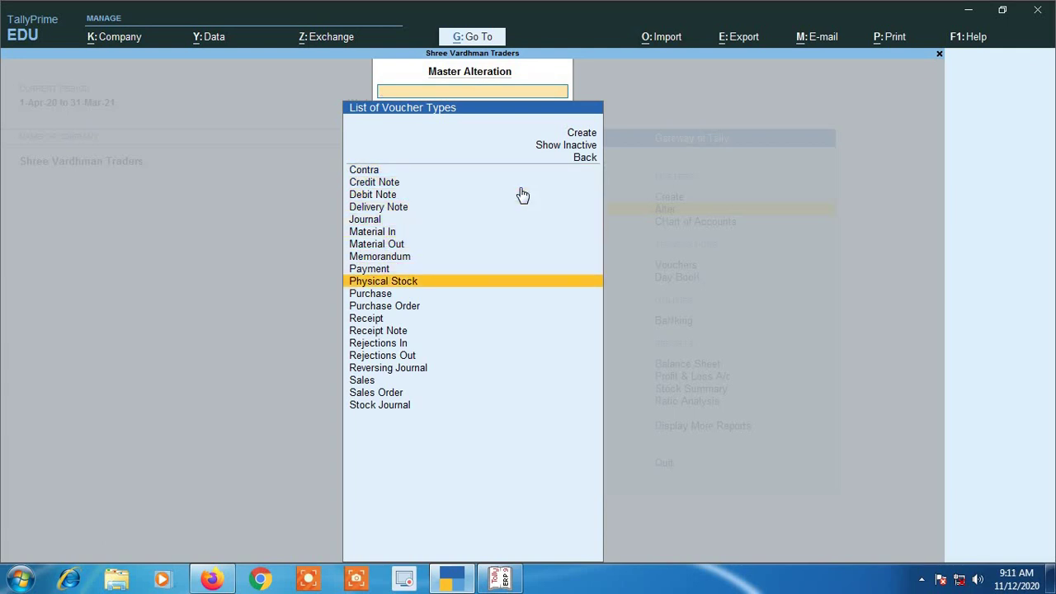
pyautogui.press('Down')
pyautogui.press('Return')
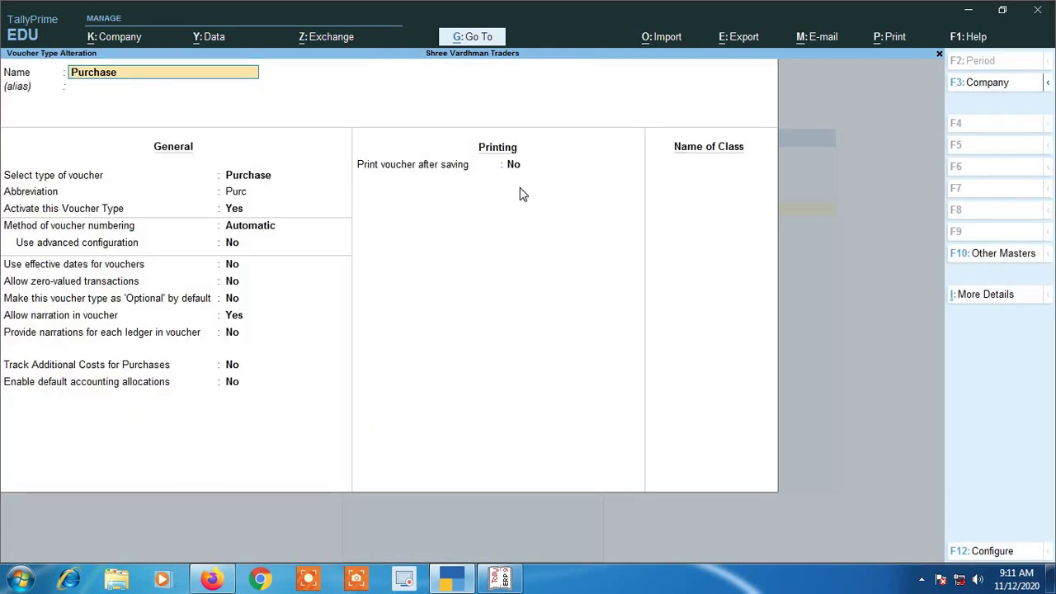
pyautogui.press('BackSpace')
pyautogui.press('Escape')
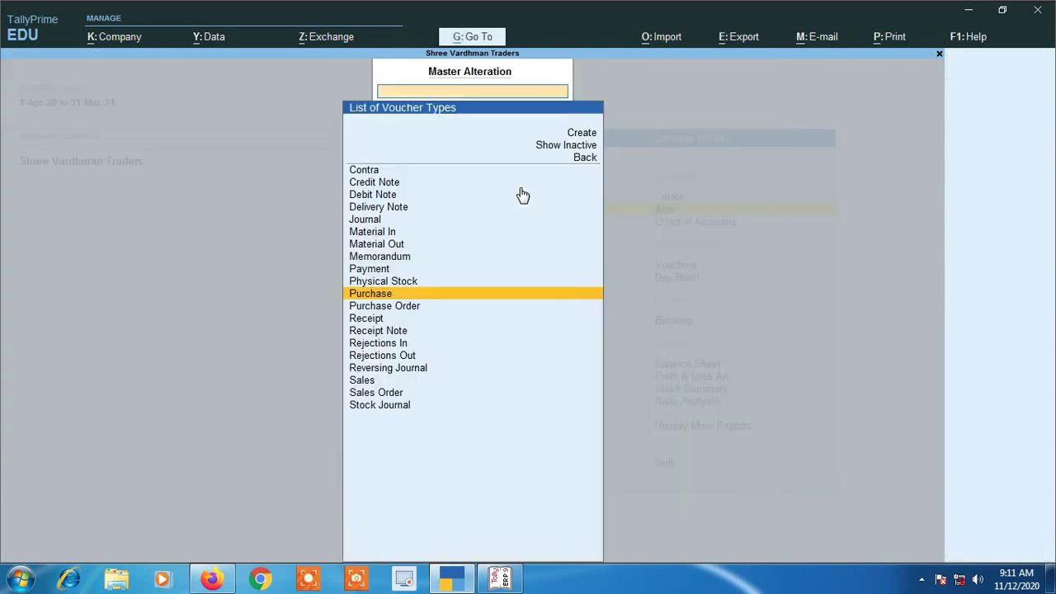
pyautogui.press('Escape')
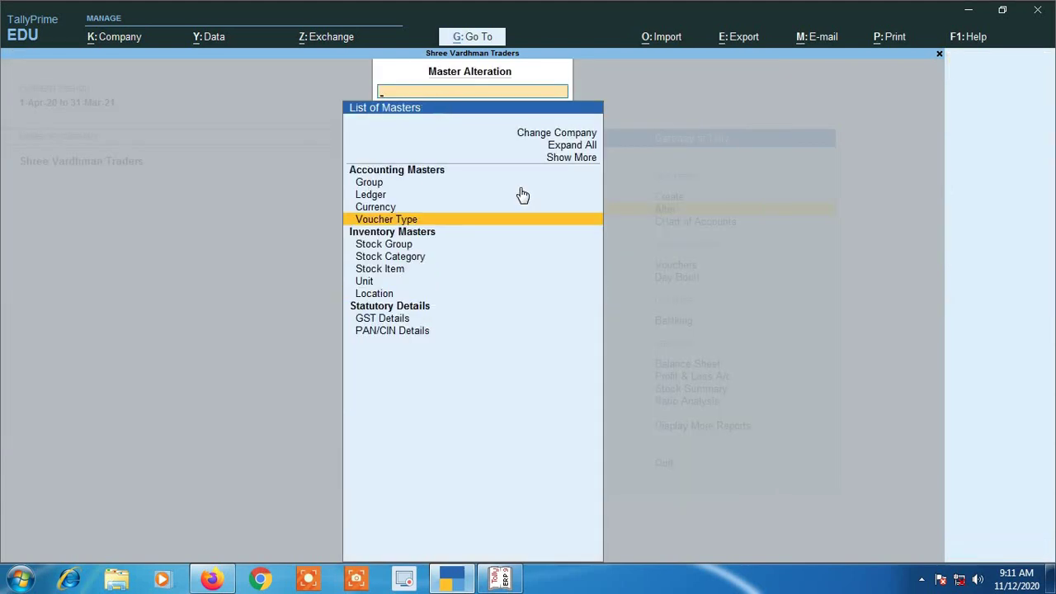
# - View the stock groups available for alteration and the blank stock group creation form, and return to the masters without creating anything
pyautogui.press('Down')
pyautogui.press('Return')
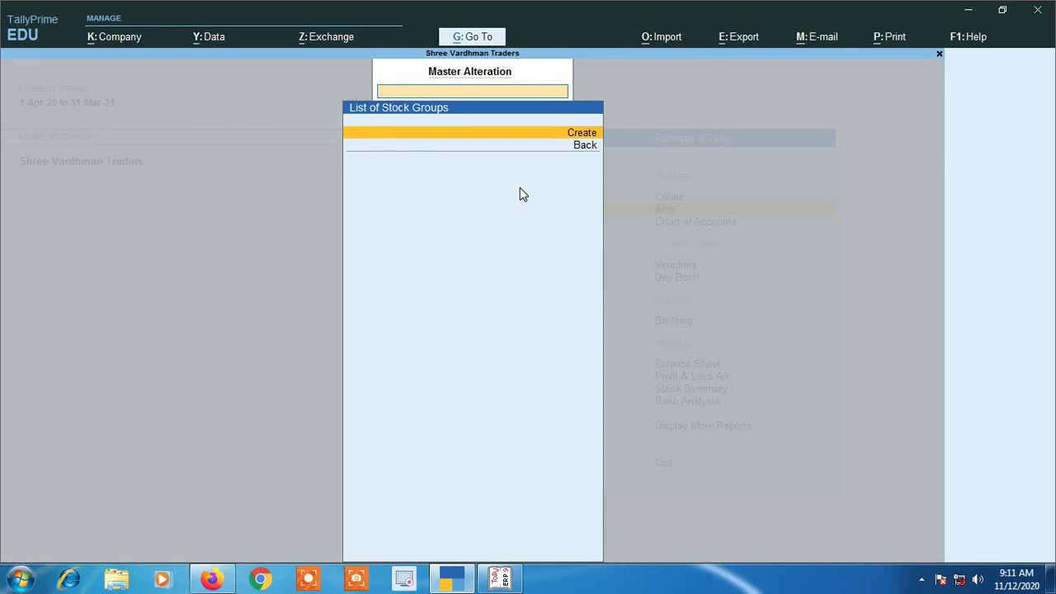
pyautogui.press('Escape')
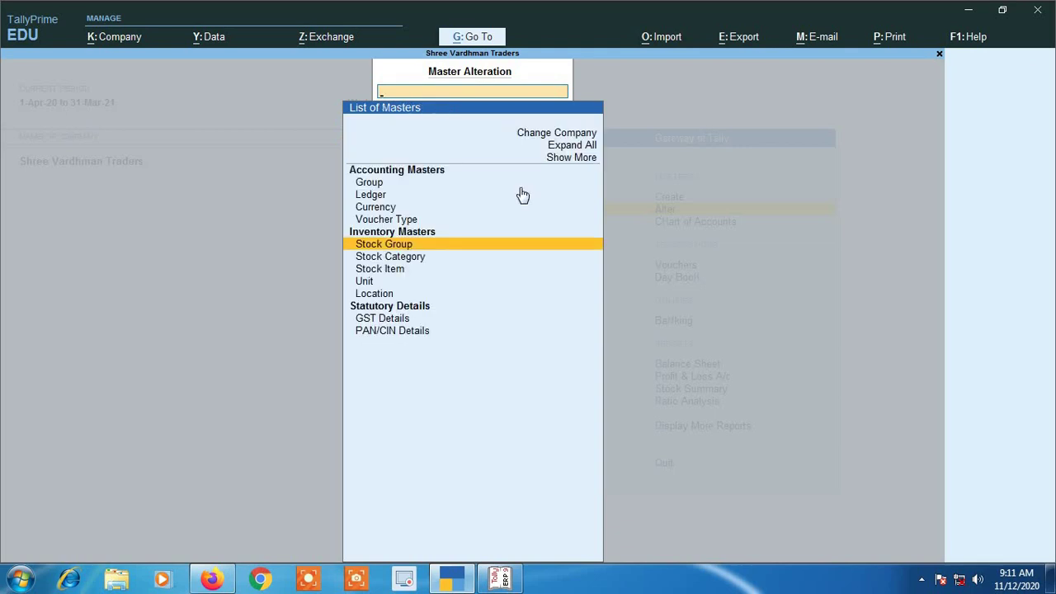
pyautogui.press('Return')
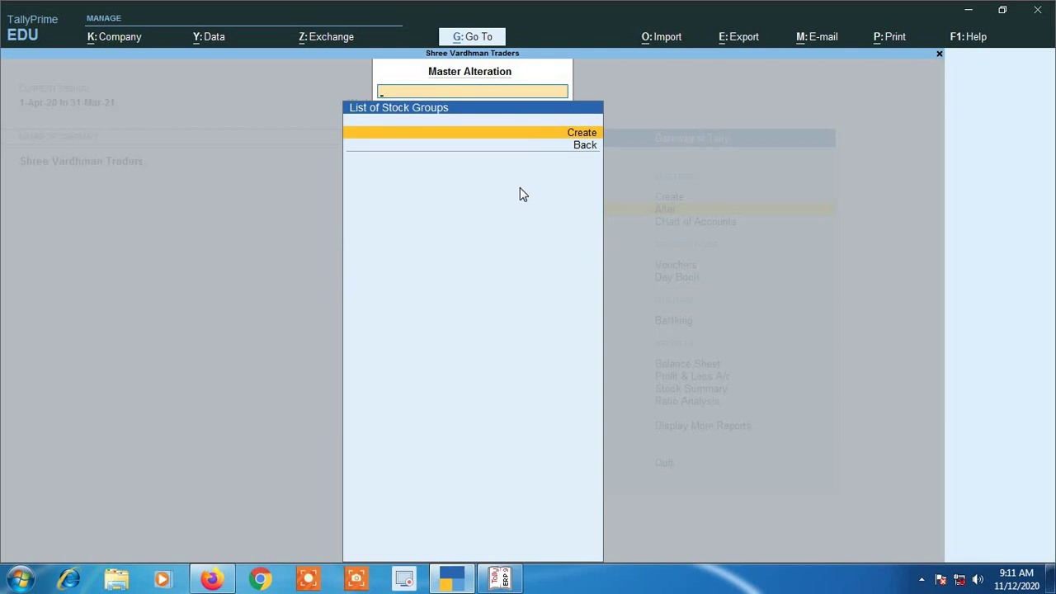
pyautogui.press('Return')
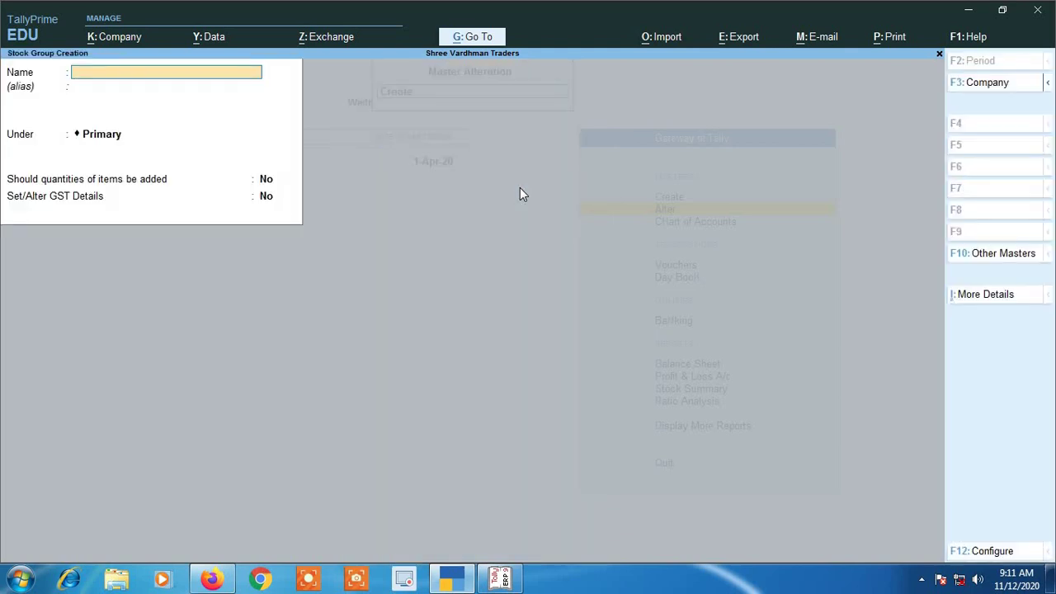
pyautogui.press('Escape')
pyautogui.press('Return')
pyautogui.press('Escape')
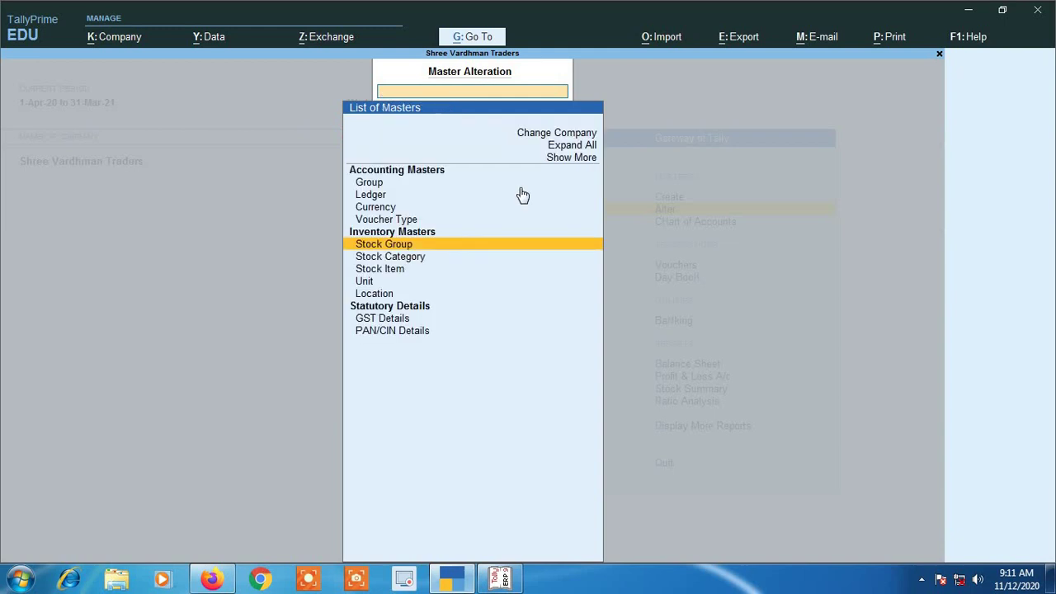
# - Switch to stock items in master alteration to view the items available for alteration
pyautogui.press('Up')
pyautogui.press('Up')
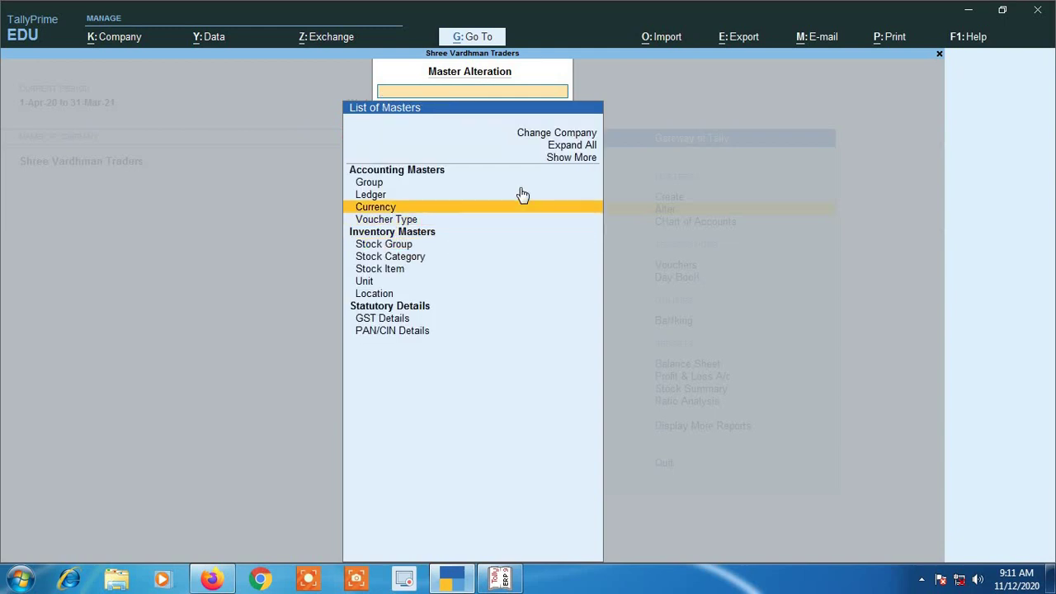
pyautogui.press('Down')
pyautogui.press('Down')
pyautogui.press('Down')
pyautogui.press('Down')
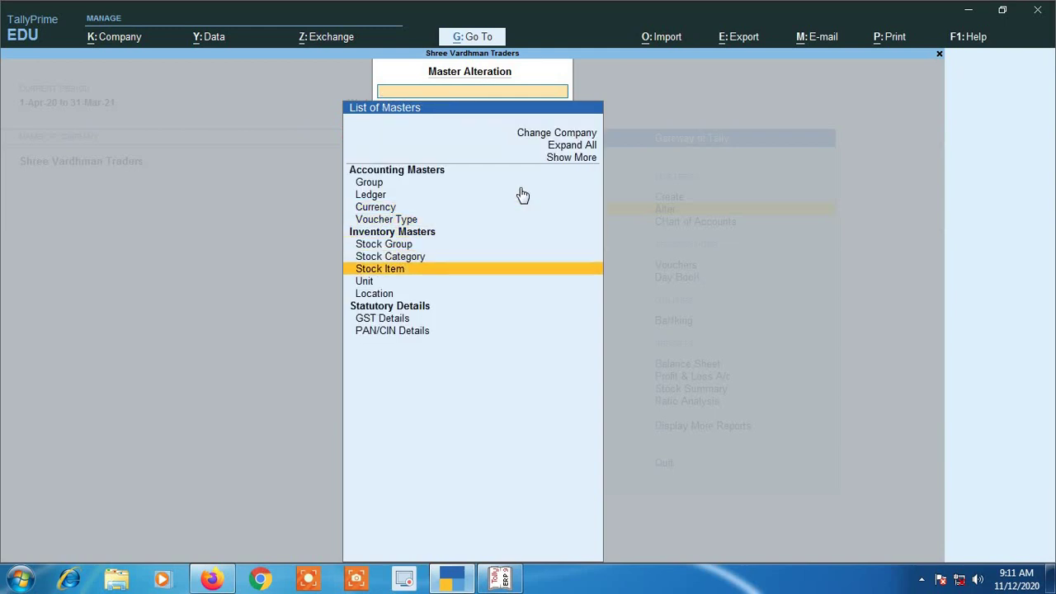
pyautogui.press('Return')
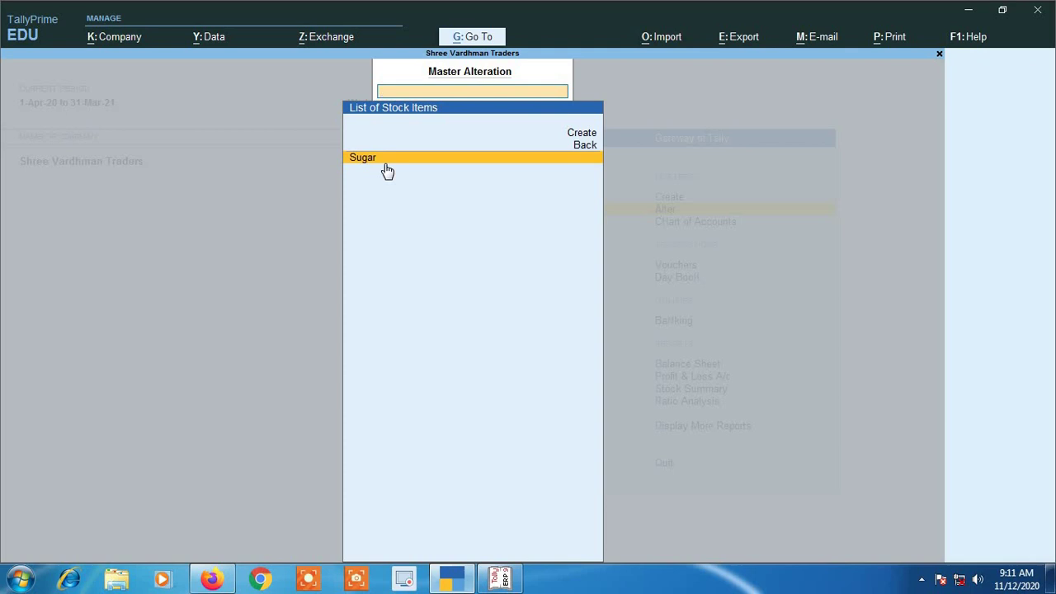
# - View the blank stock item creation form from the stock item alteration list, and return to the masters without creating an item
pyautogui.press('Up')
pyautogui.press('Up')
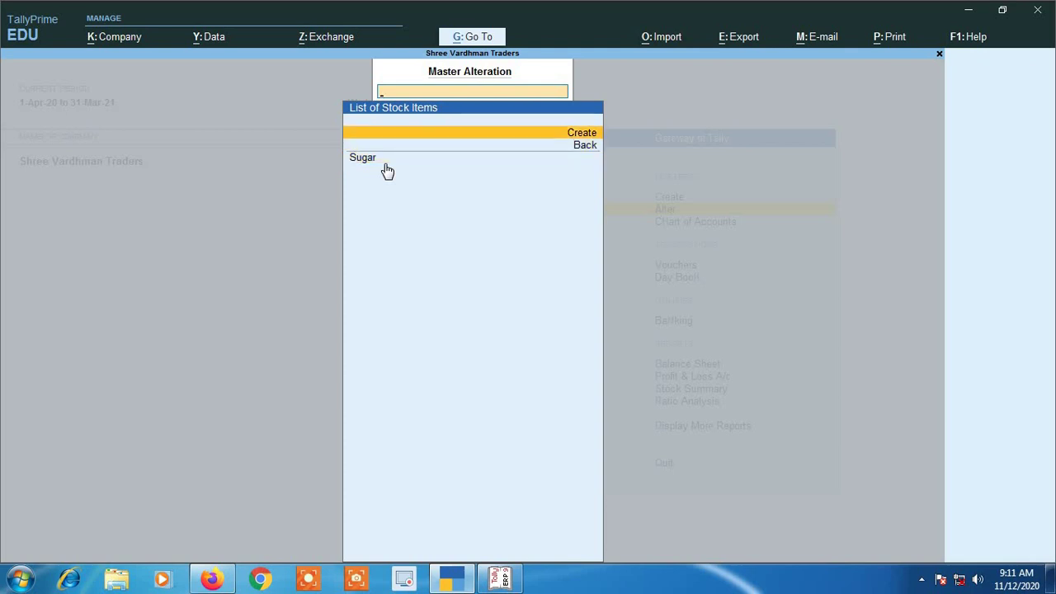
pyautogui.press('Down')
pyautogui.press('Down')
pyautogui.press('Up')
pyautogui.press('Up')
pyautogui.press('Return')
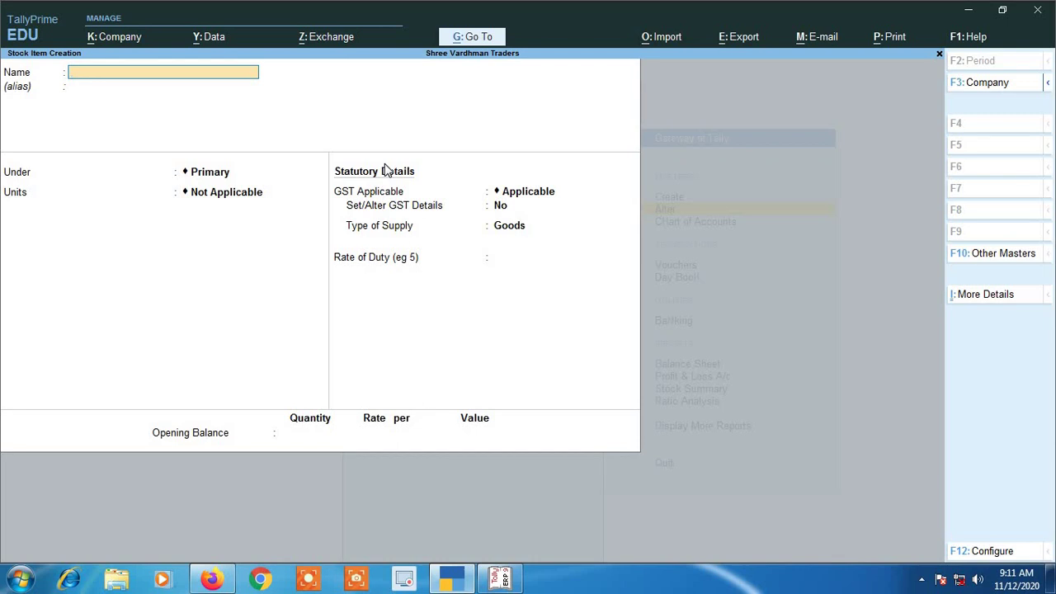
pyautogui.press('Escape')
pyautogui.press('Escape')
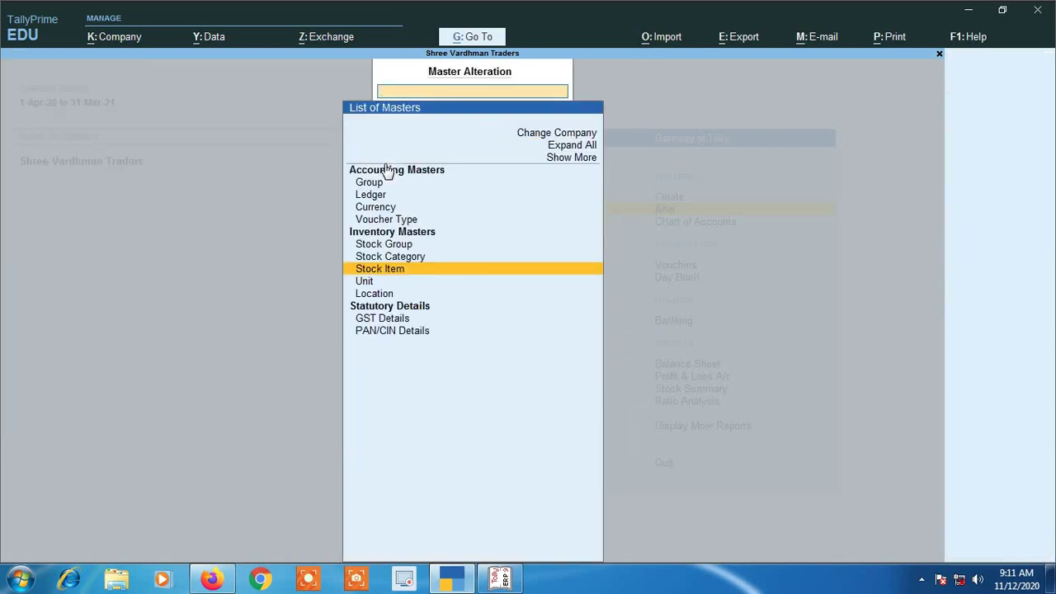
# - View the units available for alteration and the blank unit creation form, quit it, and return to the Gateway of Tally
pyautogui.press('Down')
pyautogui.press('Return')
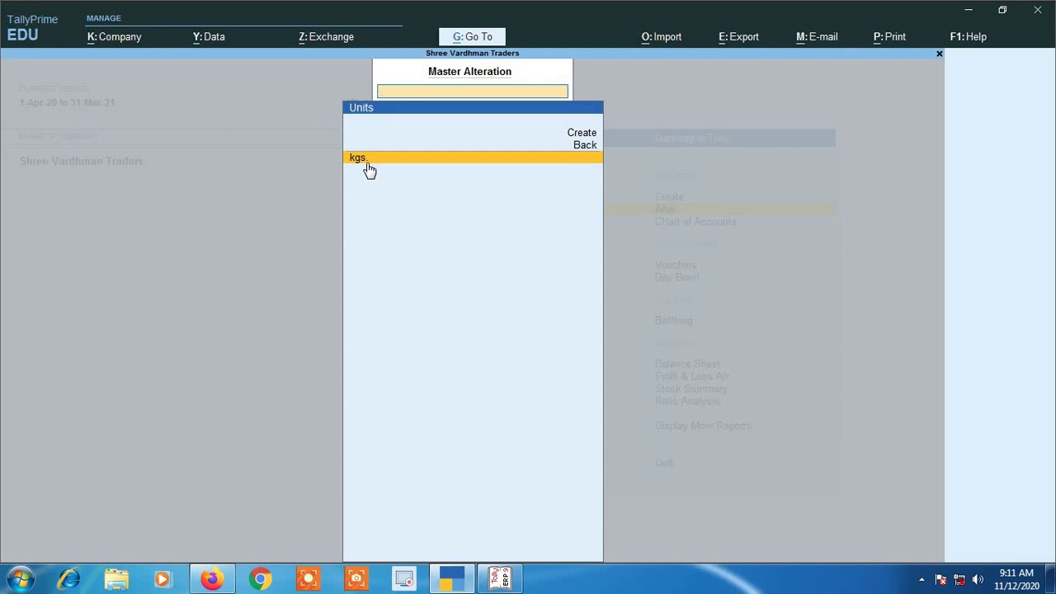
pyautogui.press('Up')
pyautogui.press('Up')
pyautogui.press('Return')
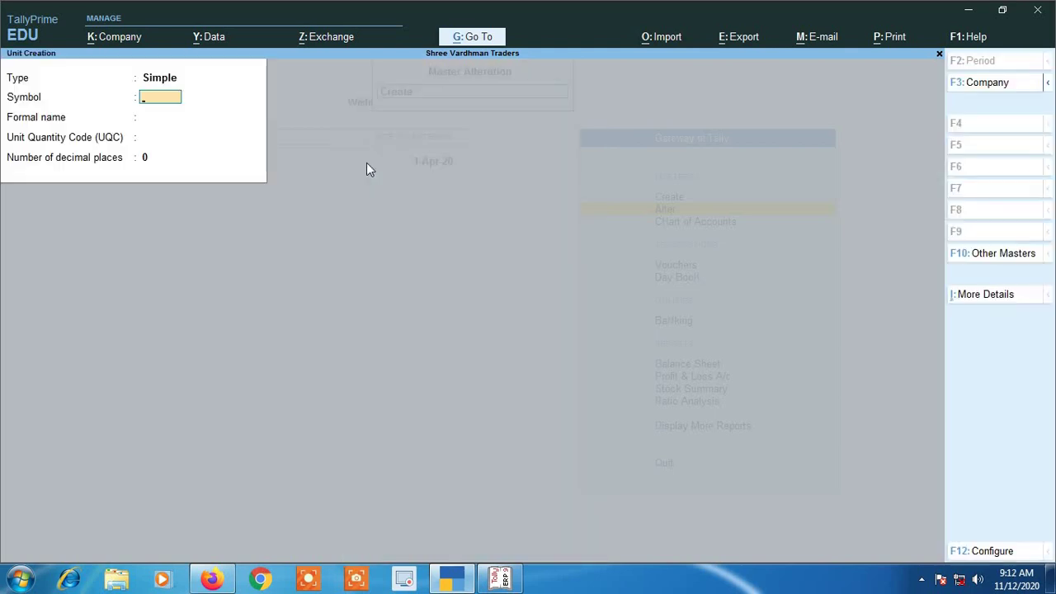
pyautogui.press('Escape')
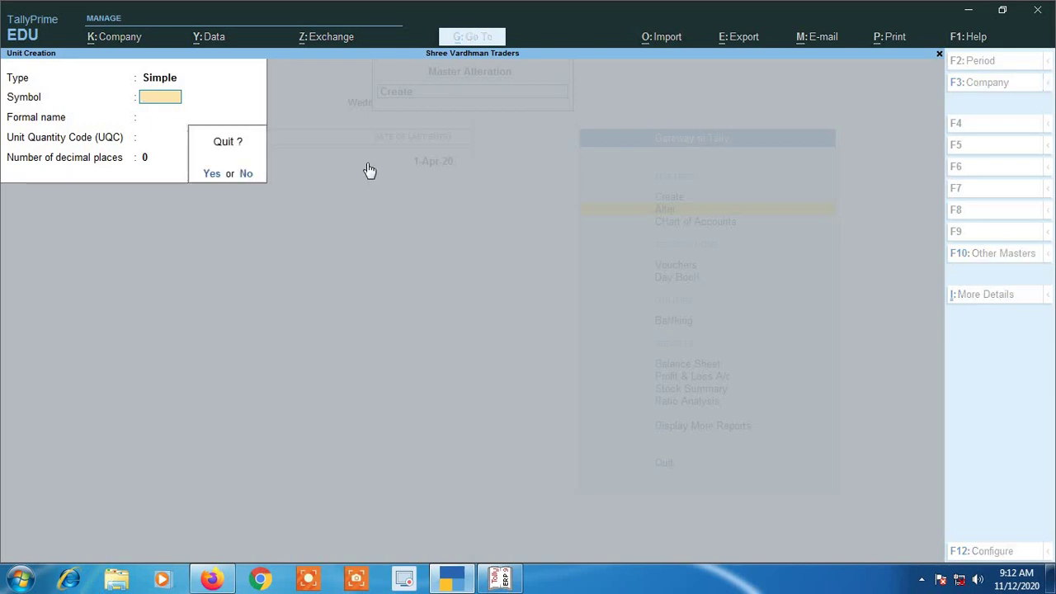
pyautogui.press('y')
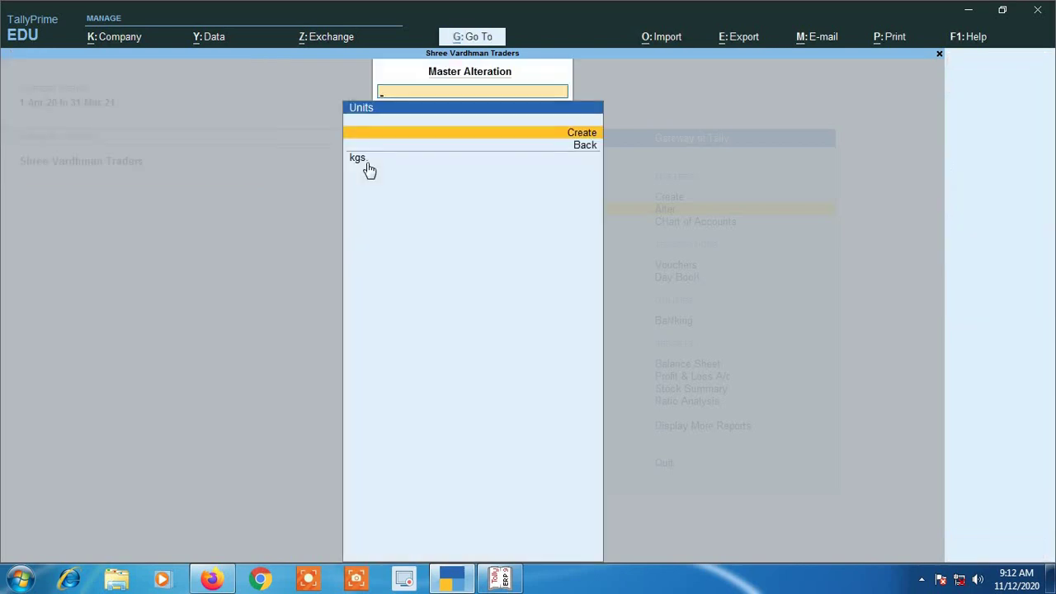
pyautogui.press('Escape')
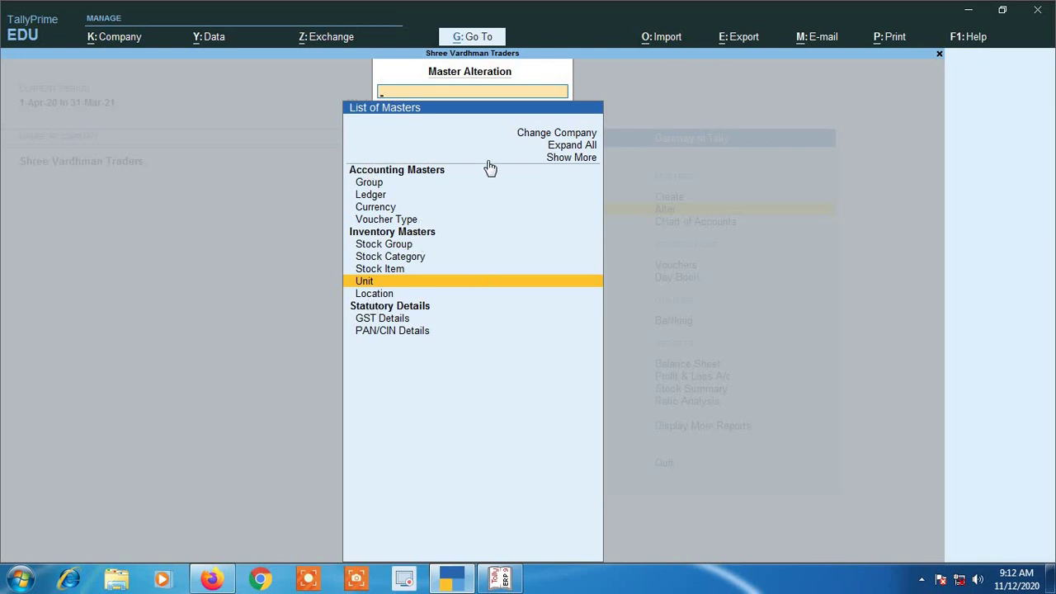
pyautogui.press('Escape')
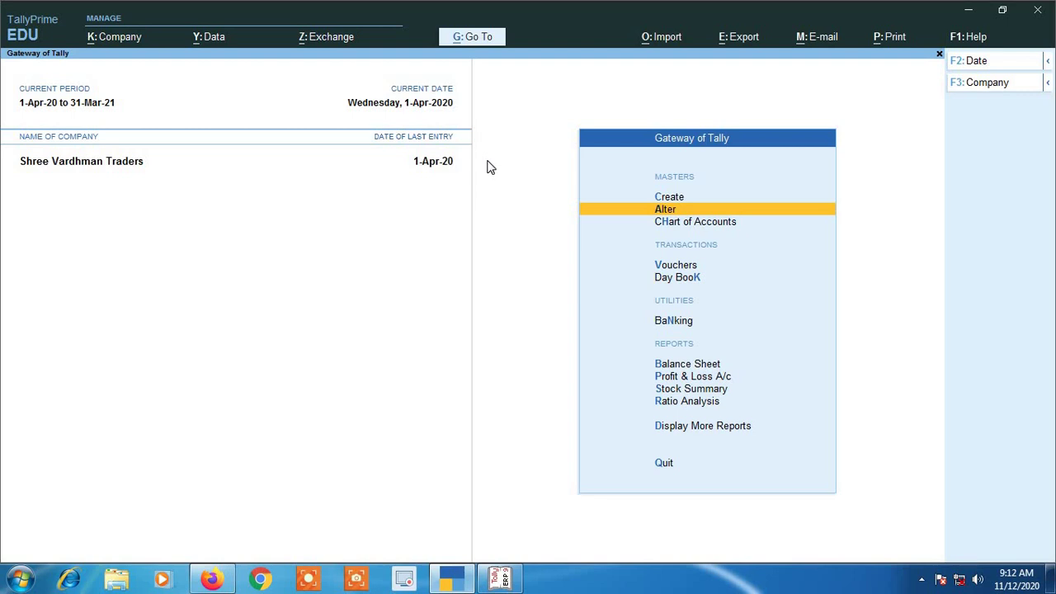
# - Start voucher entry and view the Payment, Purchase, Receipt and Sales voucher screens in turn
pyautogui.press('Down')
pyautogui.press('Down')
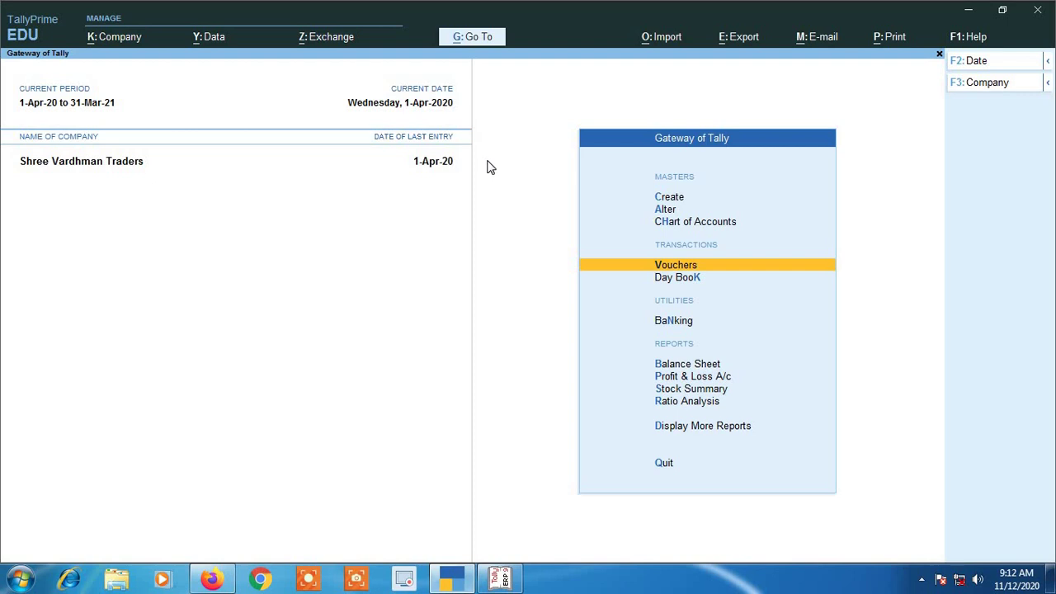
pyautogui.press('Return')
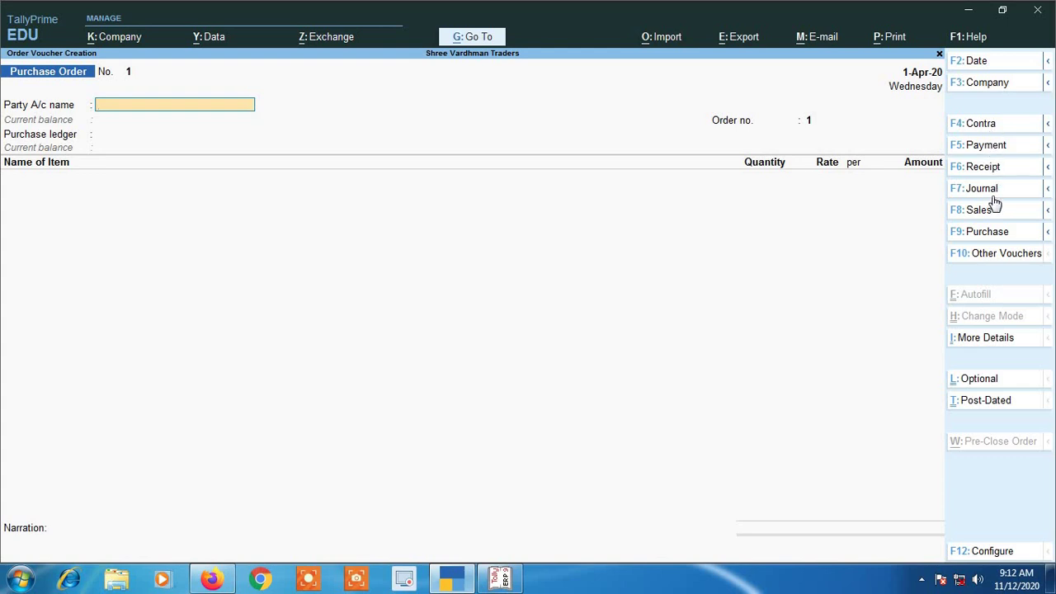
pyautogui.click(986, 146)
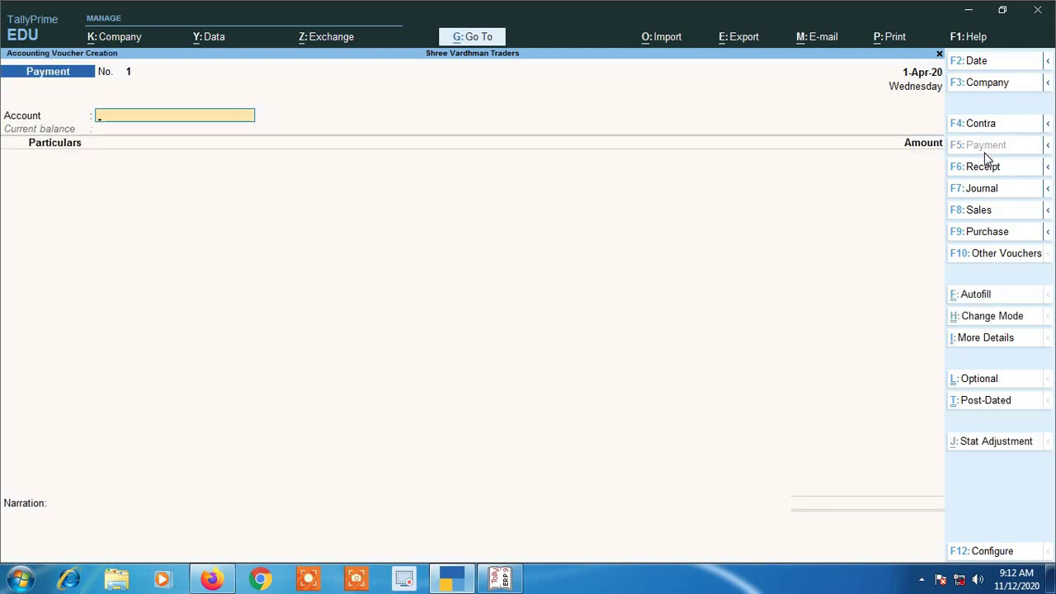
pyautogui.click(985, 234)
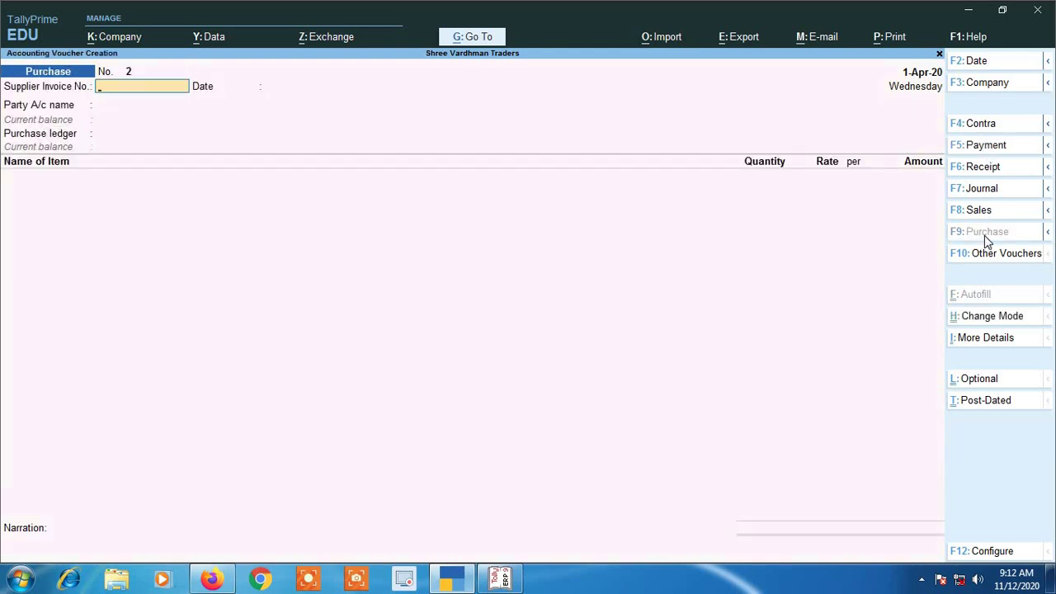
pyautogui.click(984, 172)
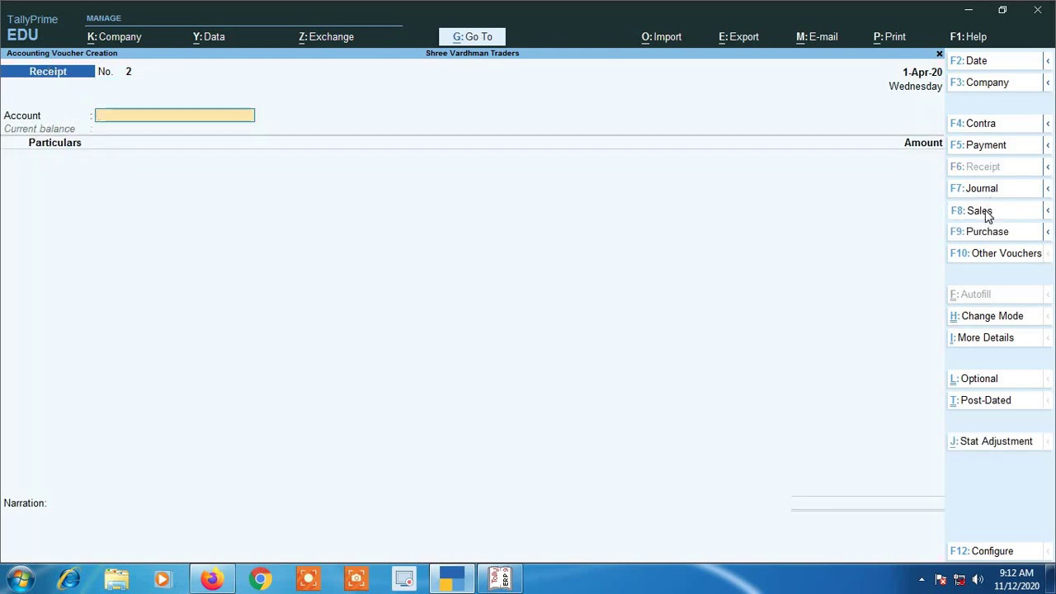
pyautogui.click(986, 212)
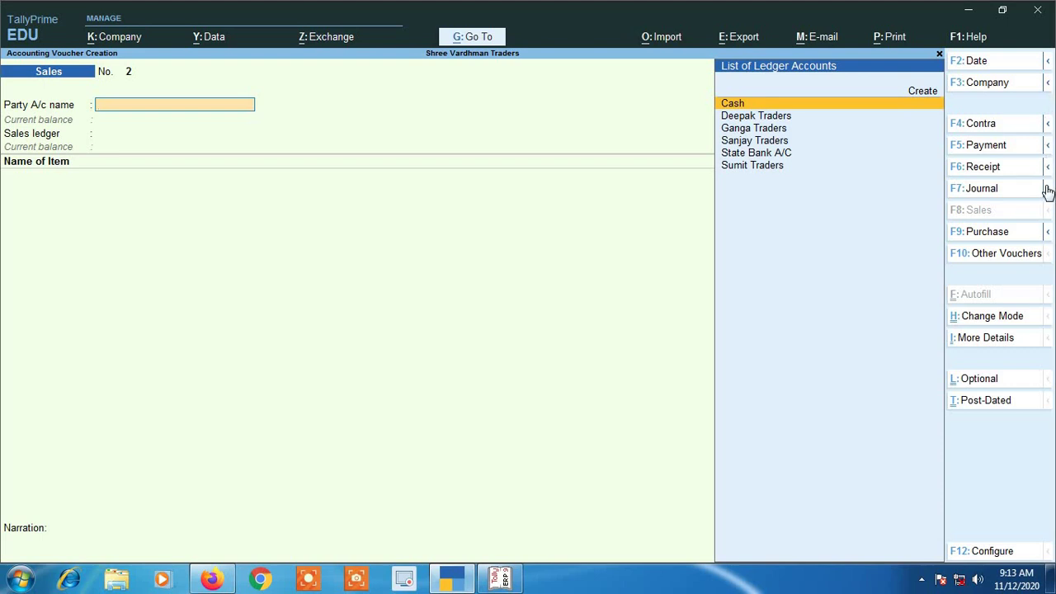
# - Show and hide the additional Date and Company options in the Sales voucher screen
pyautogui.click(1047, 64)
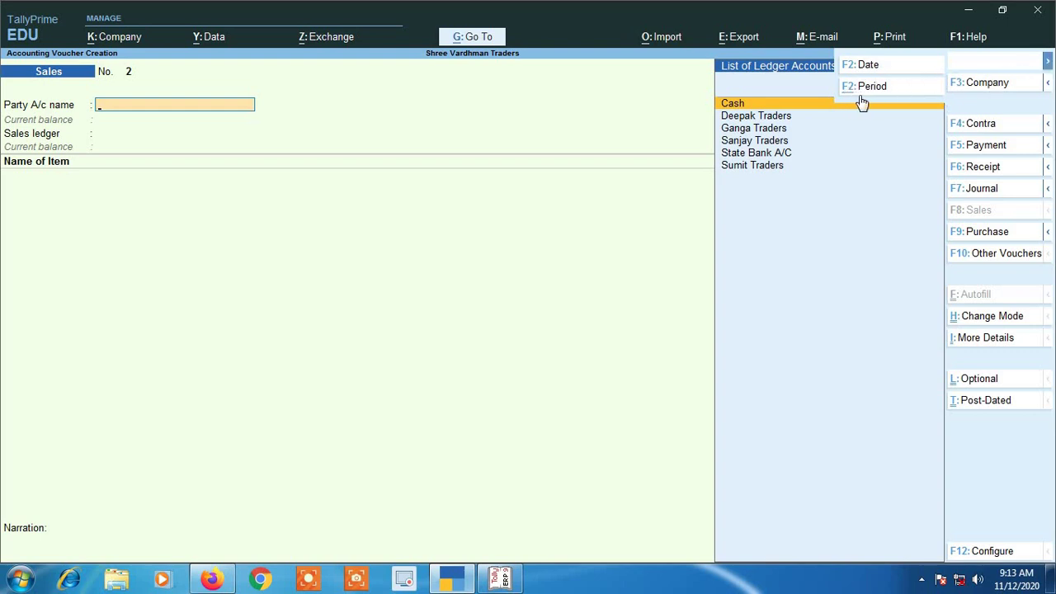
pyautogui.click(1050, 64)
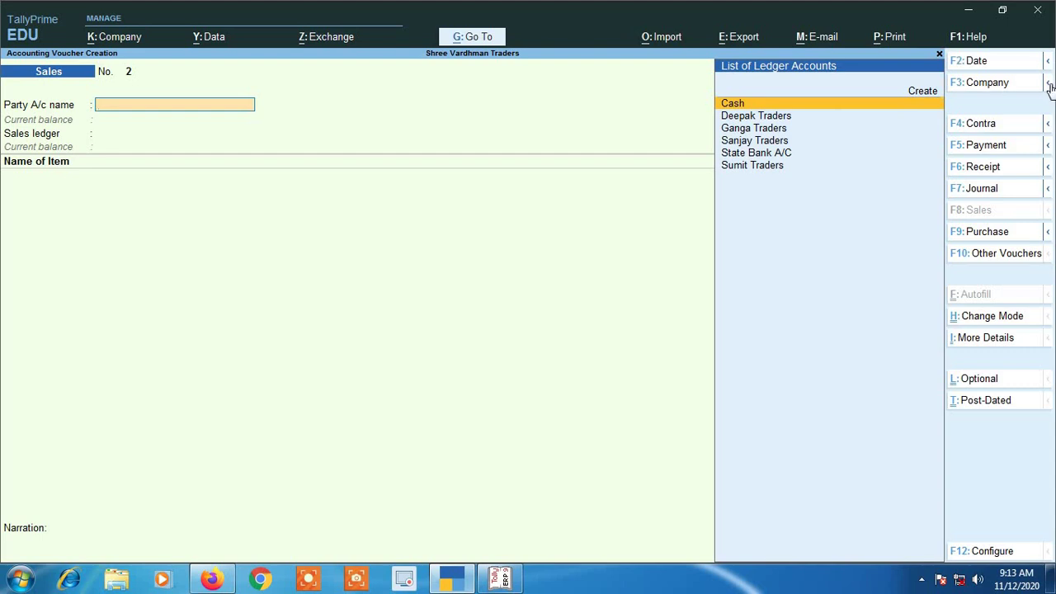
pyautogui.click(1049, 84)
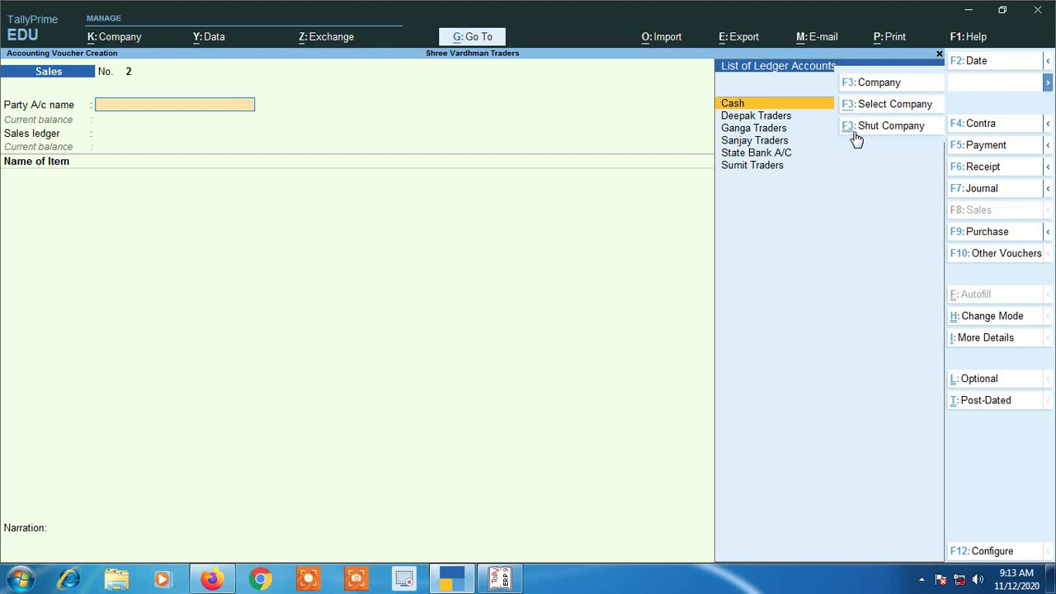
pyautogui.click(1047, 83)
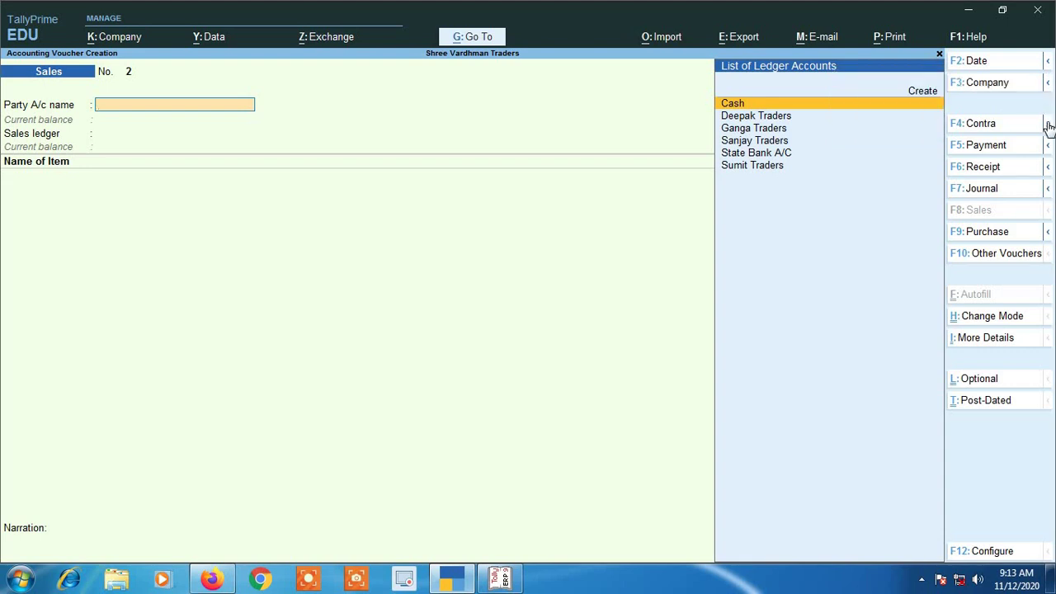
# - Show and hide the additional Contra options, and open the Debit Note voucher from the additional Payment options
pyautogui.click(1047, 124)
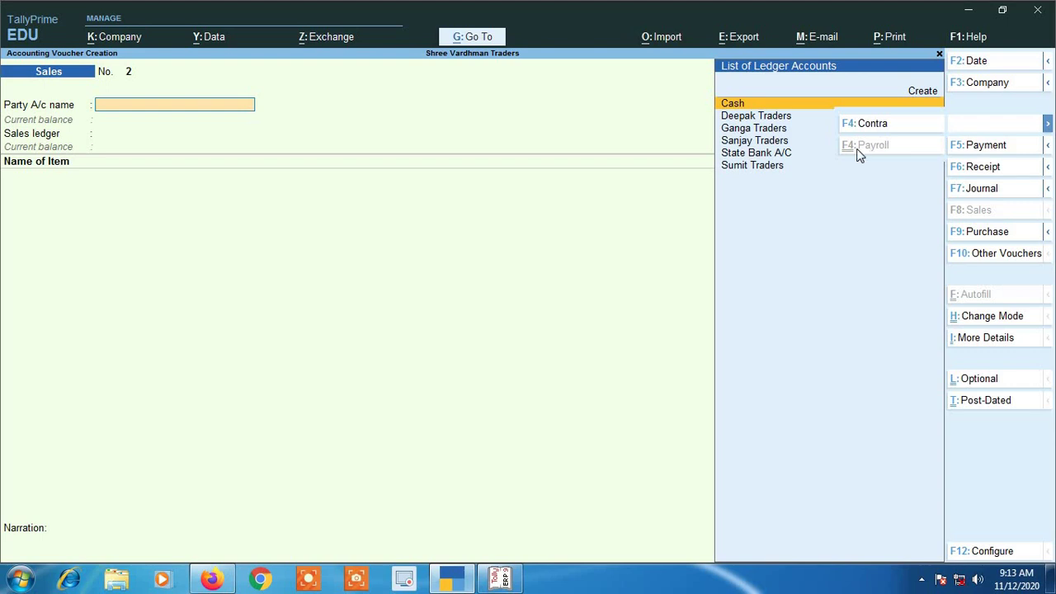
pyautogui.click(1046, 124)
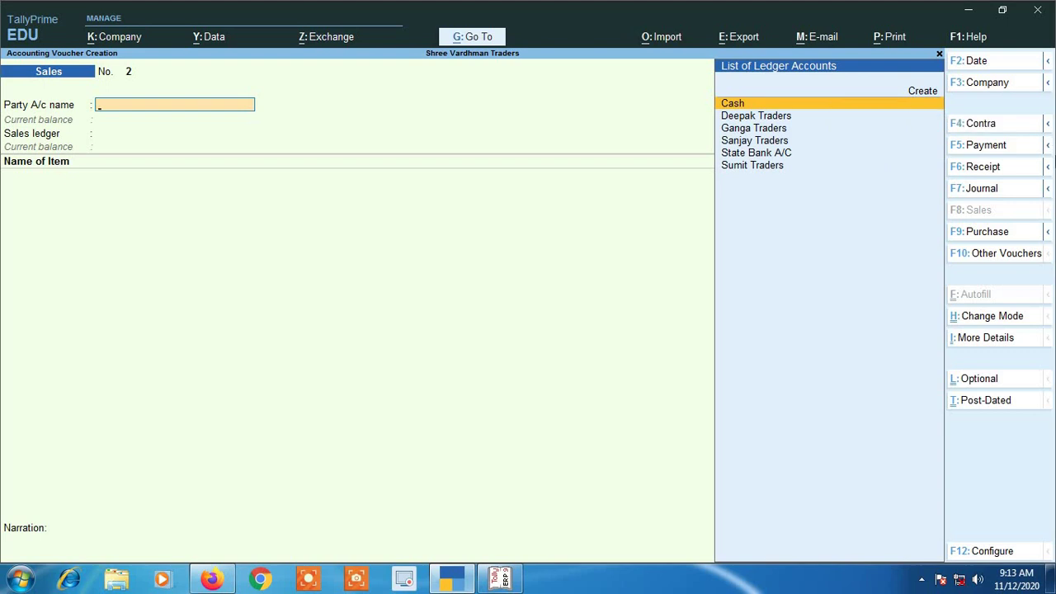
pyautogui.click(1048, 147)
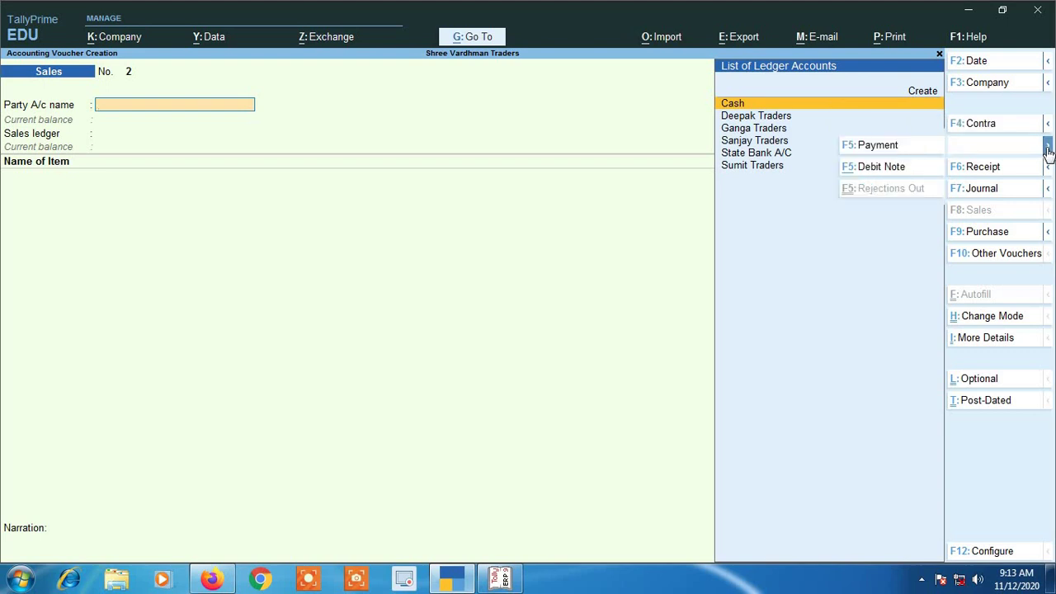
pyautogui.click(870, 174)
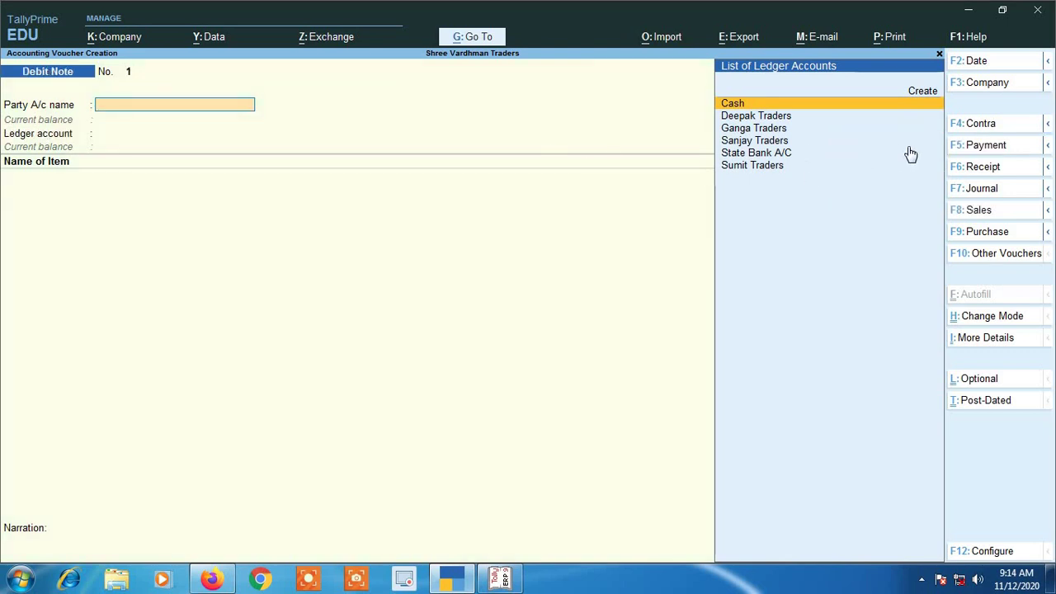
# - Show the additional Receipt options and open the Credit Note voucher from them
pyautogui.click(1048, 168)
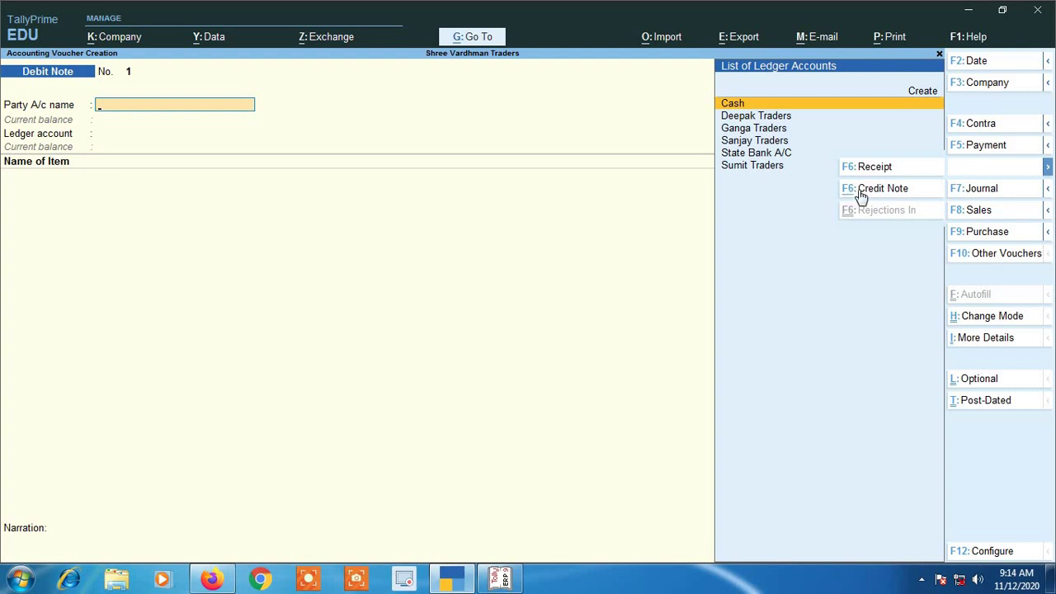
pyautogui.click(1047, 167)
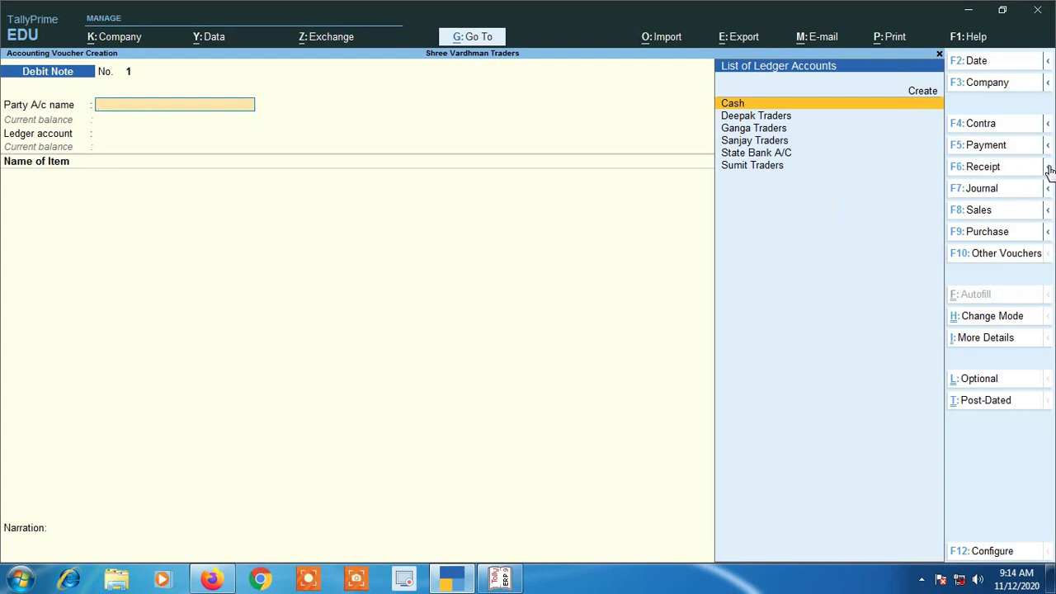
pyautogui.click(1048, 168)
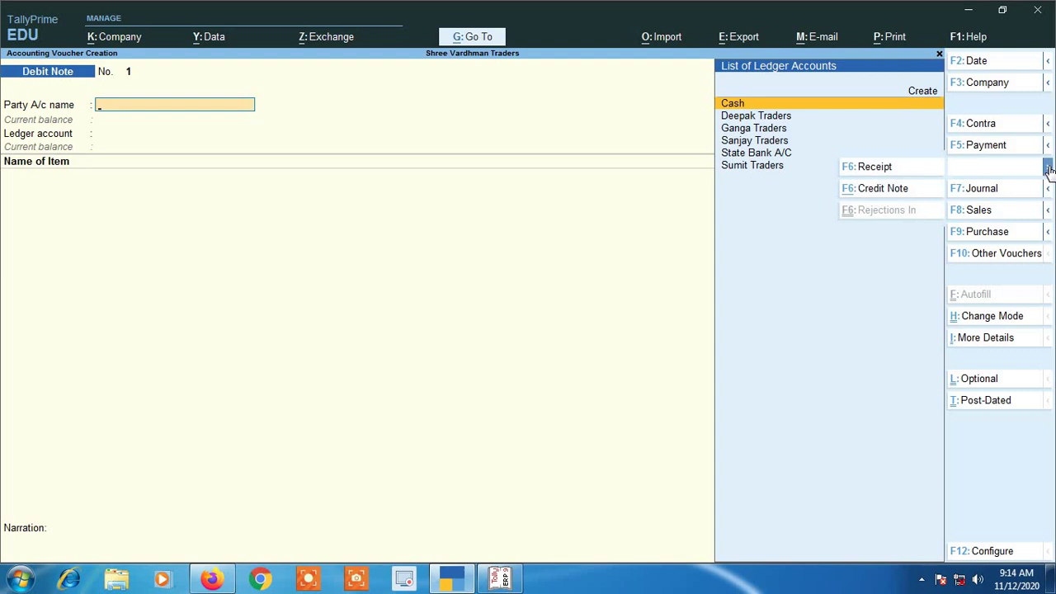
pyautogui.click(874, 189)
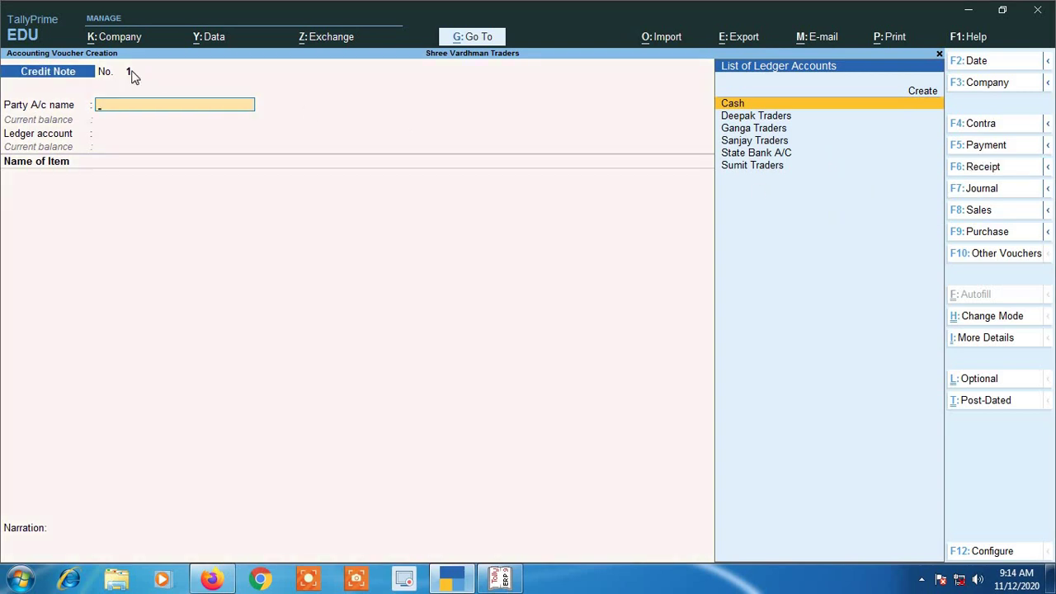
# - Return to the Sales voucher and show the additional Purchase options
pyautogui.click(1045, 212)
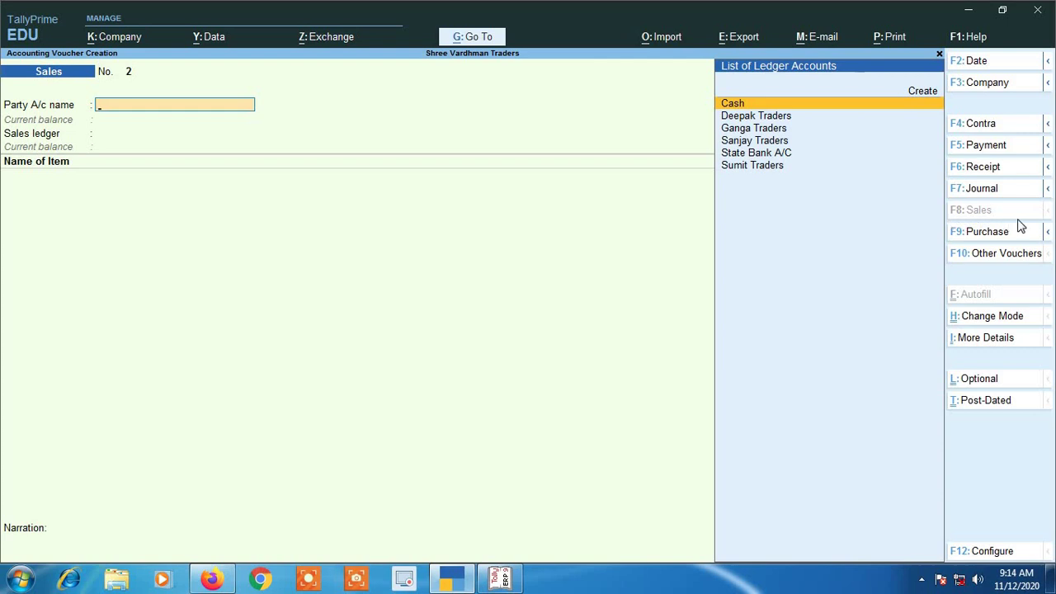
pyautogui.click(1044, 235)
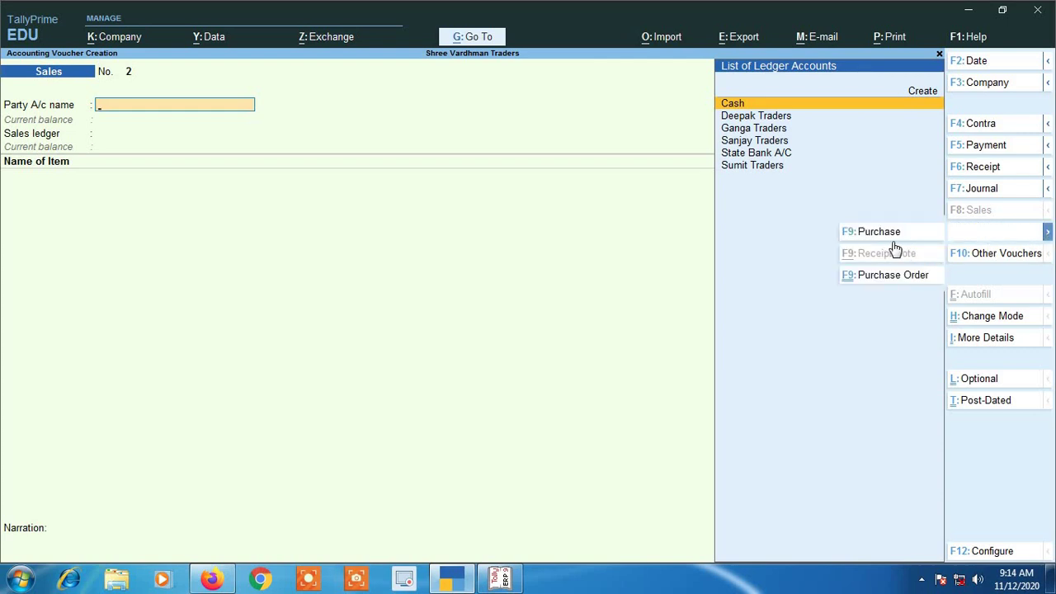
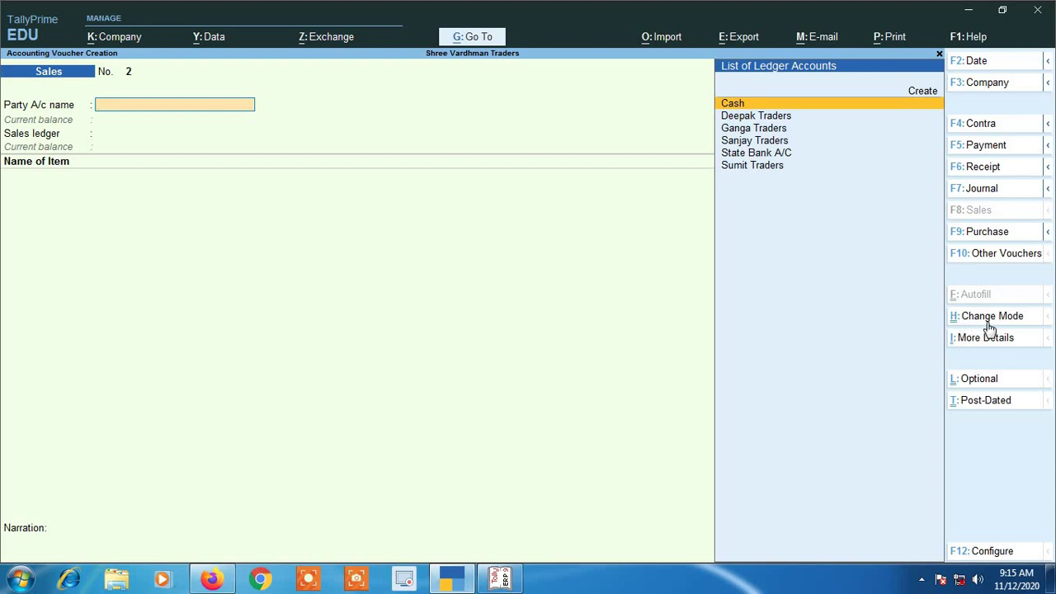
# - Look through the Item Invoice, Accounting Invoice and As Voucher modes for the Sales voucher, keeping Item Invoice
pyautogui.click(996, 319)
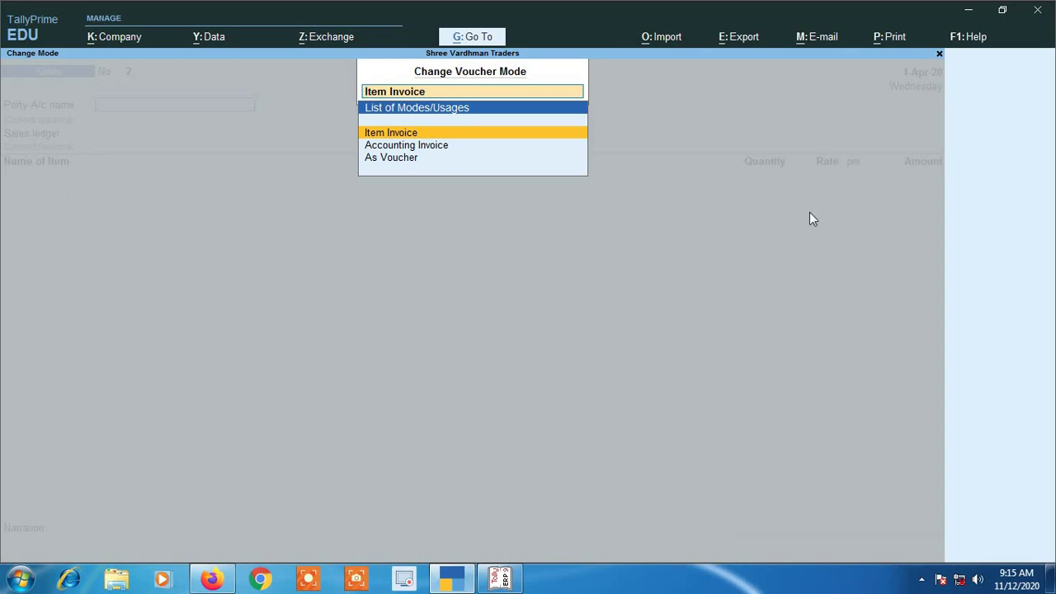
pyautogui.click(440, 150)
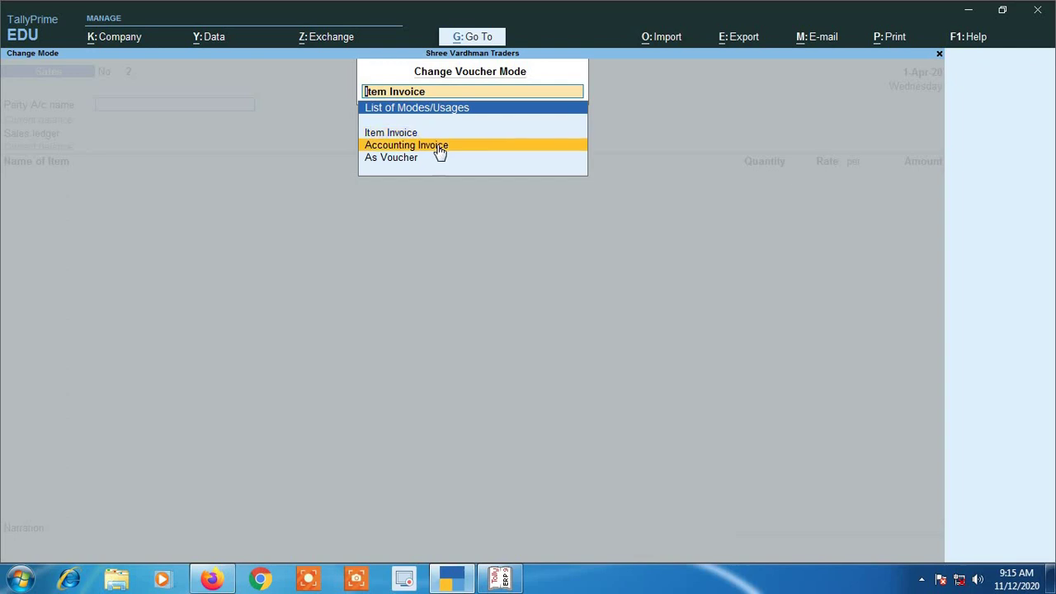
pyautogui.click(416, 161)
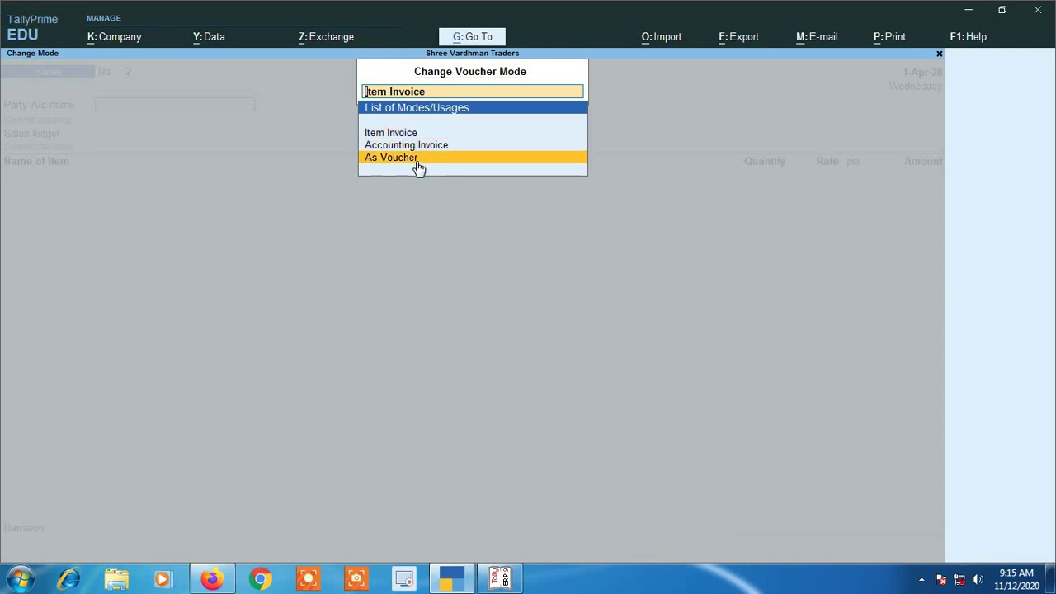
pyautogui.click(422, 134)
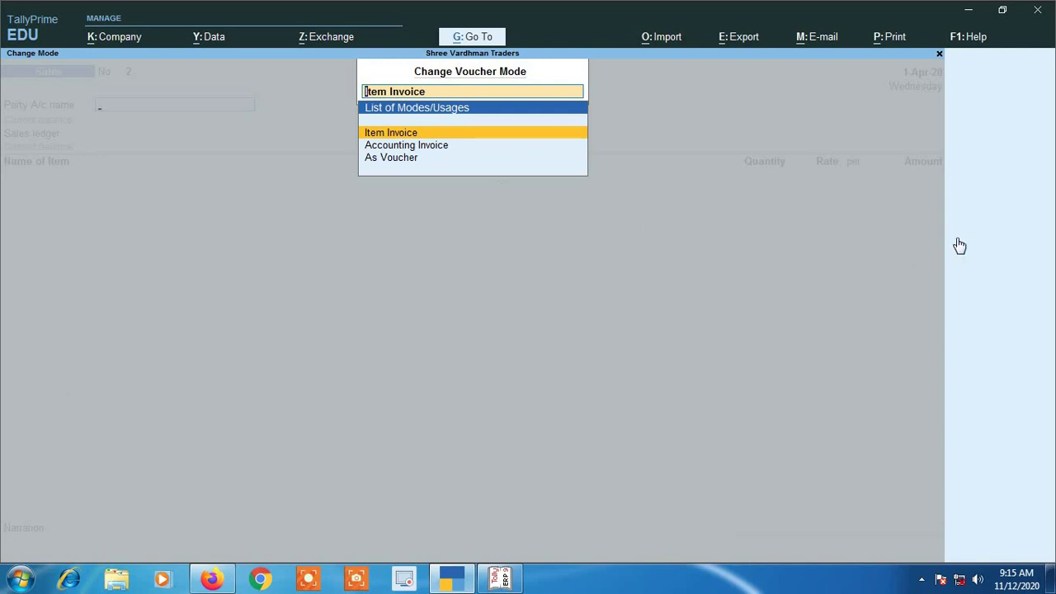
pyautogui.press('Return')
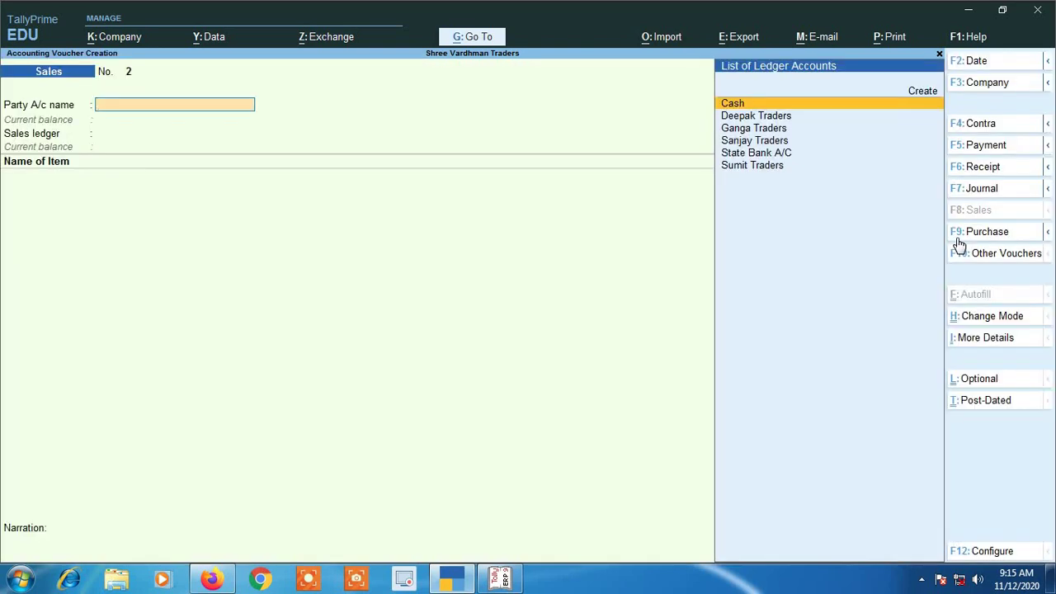
# - View the Sales voucher in Accounting Invoice mode and As Voucher mode, and restore Item Invoice mode
pyautogui.click(989, 321)
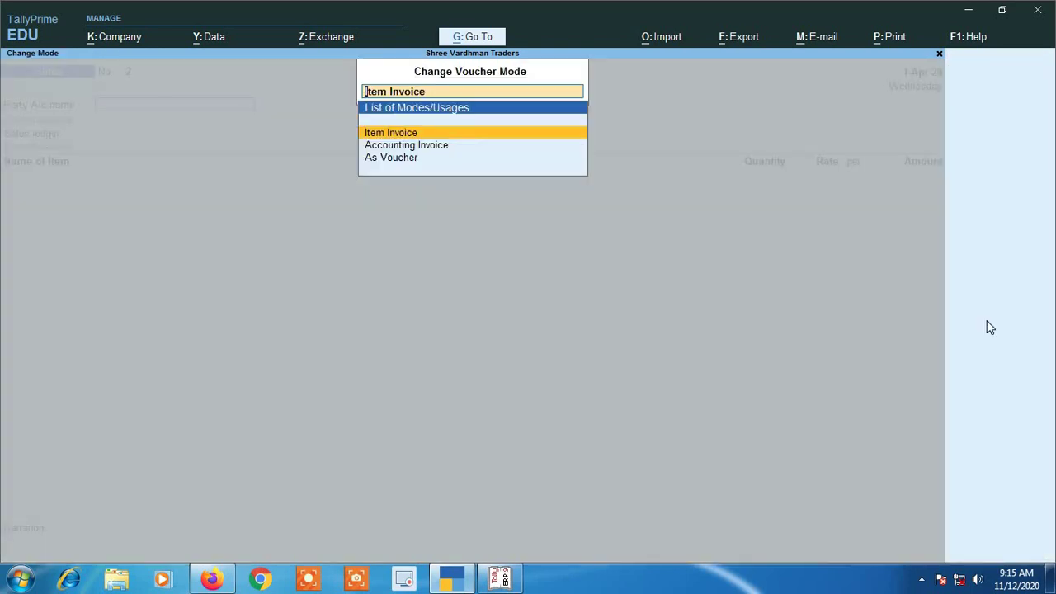
pyautogui.press('Down')
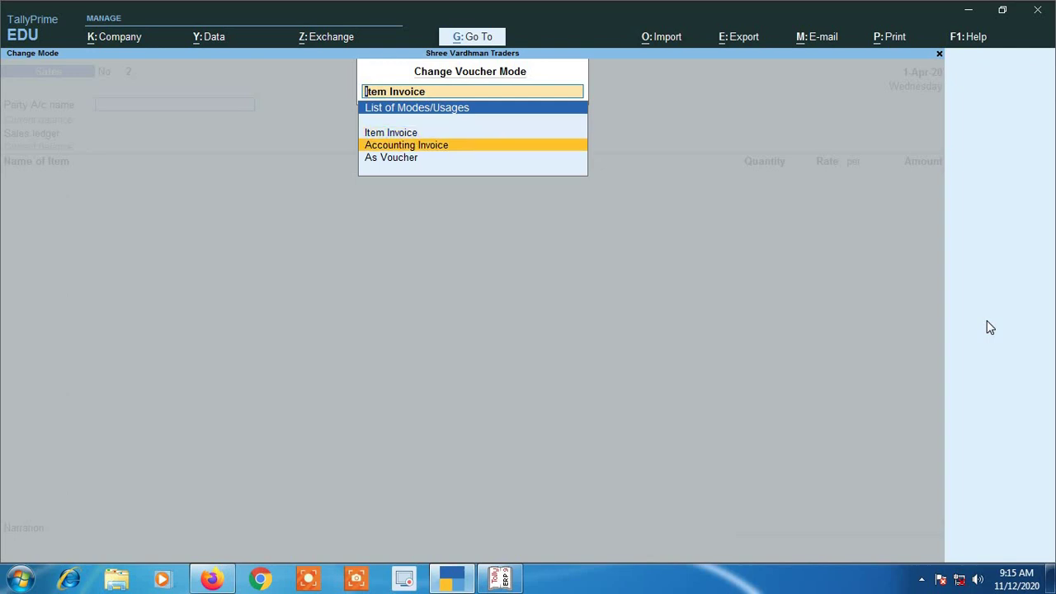
pyautogui.press('Return')
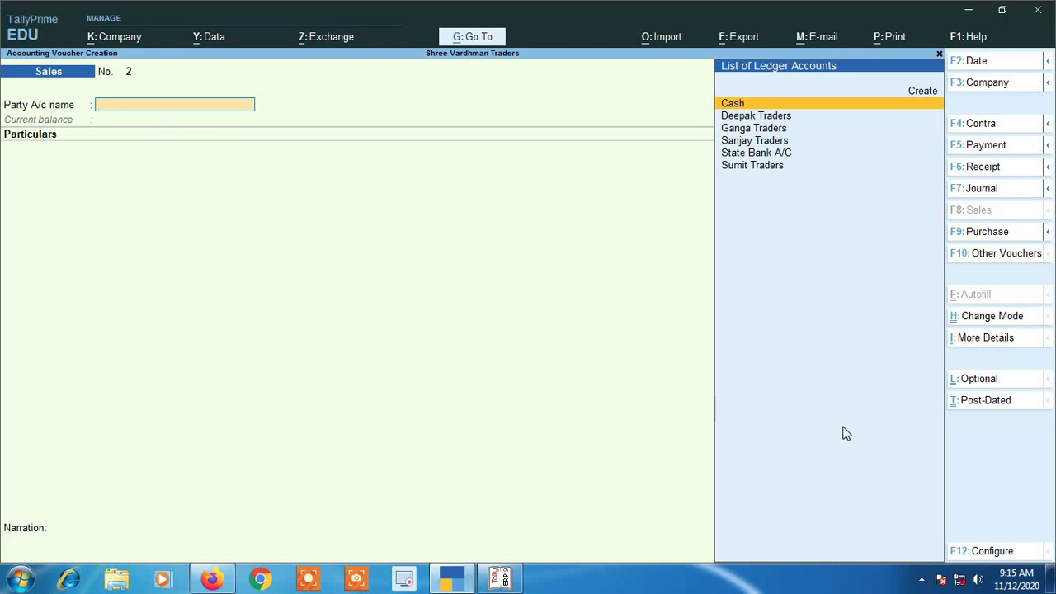
pyautogui.click(1001, 325)
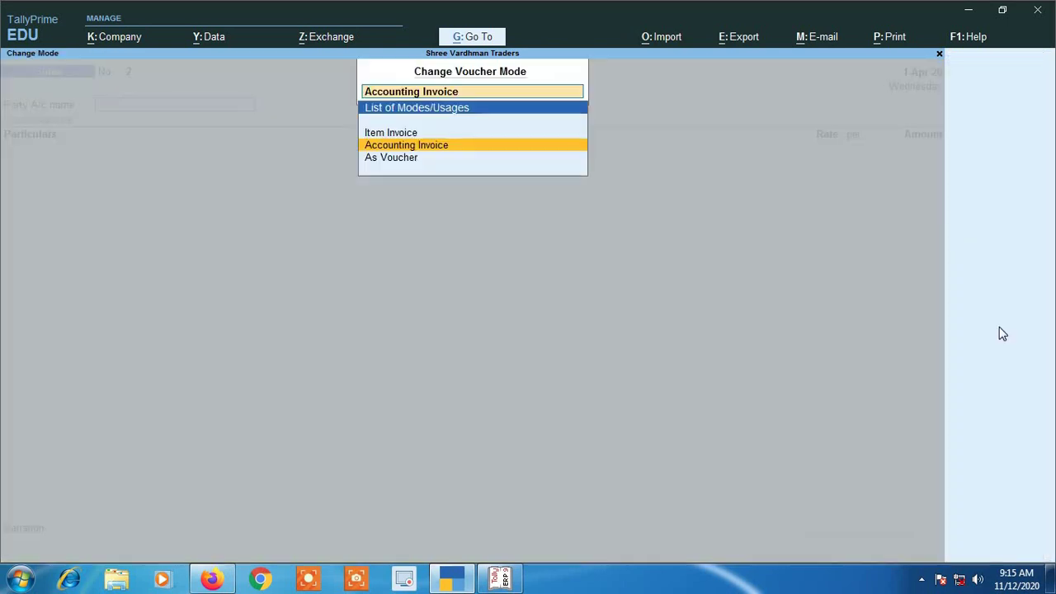
pyautogui.press('Down')
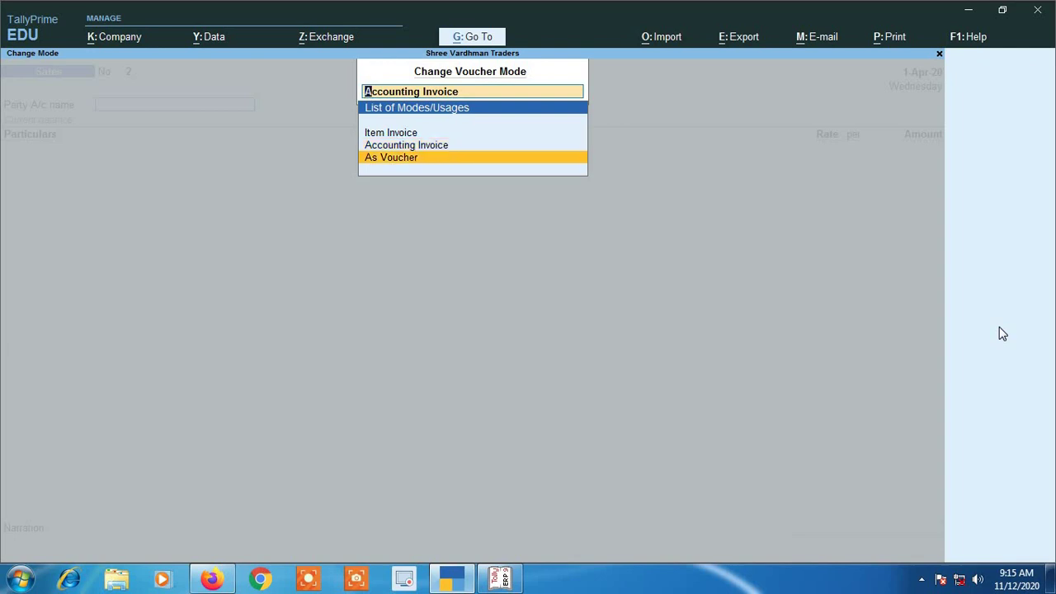
pyautogui.press('Return')
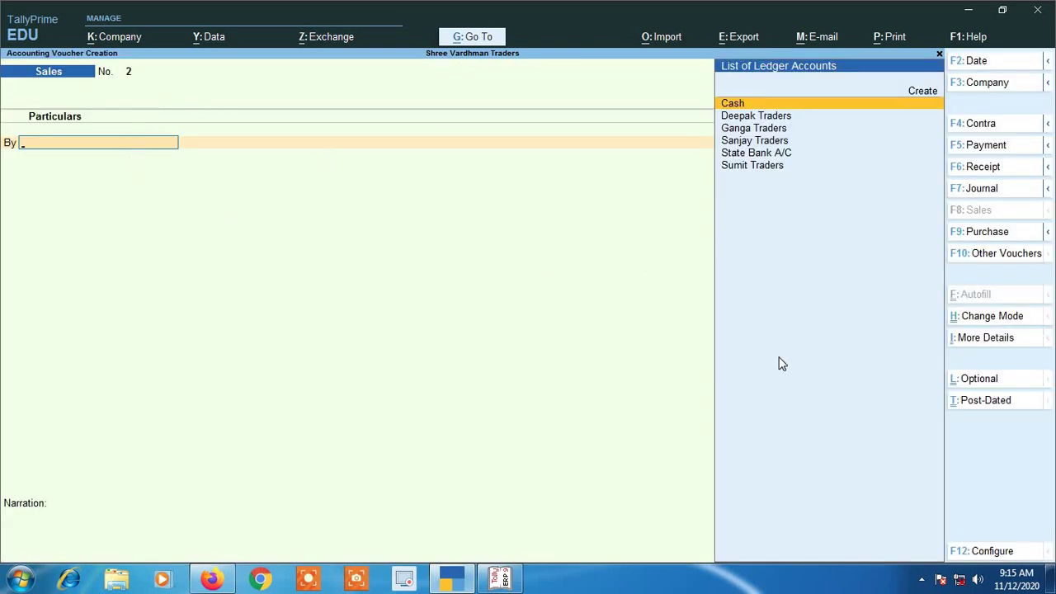
pyautogui.click(958, 322)
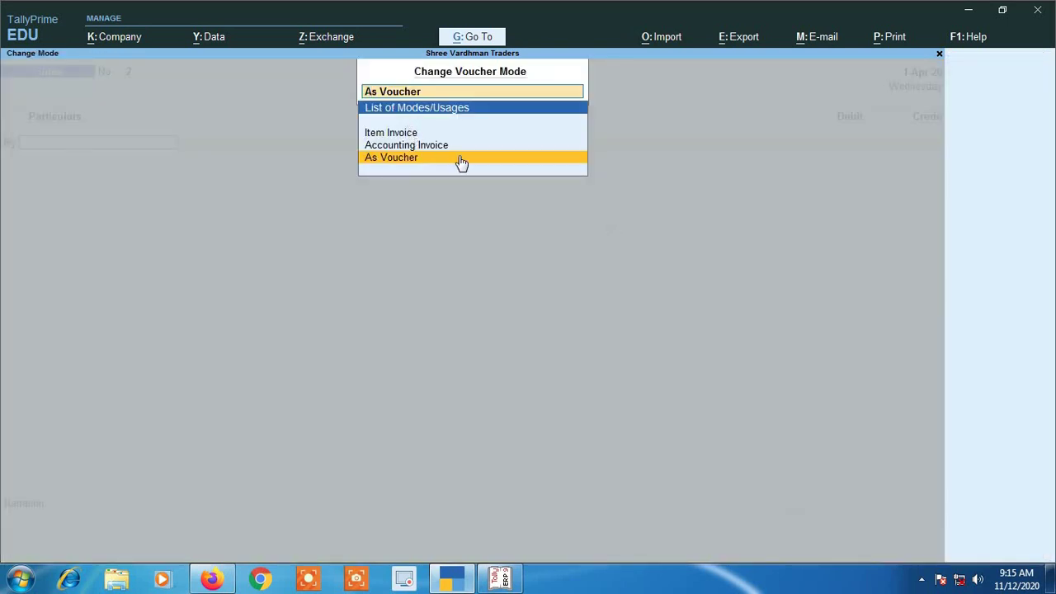
pyautogui.press('Up')
pyautogui.press('Up')
pyautogui.press('Return')
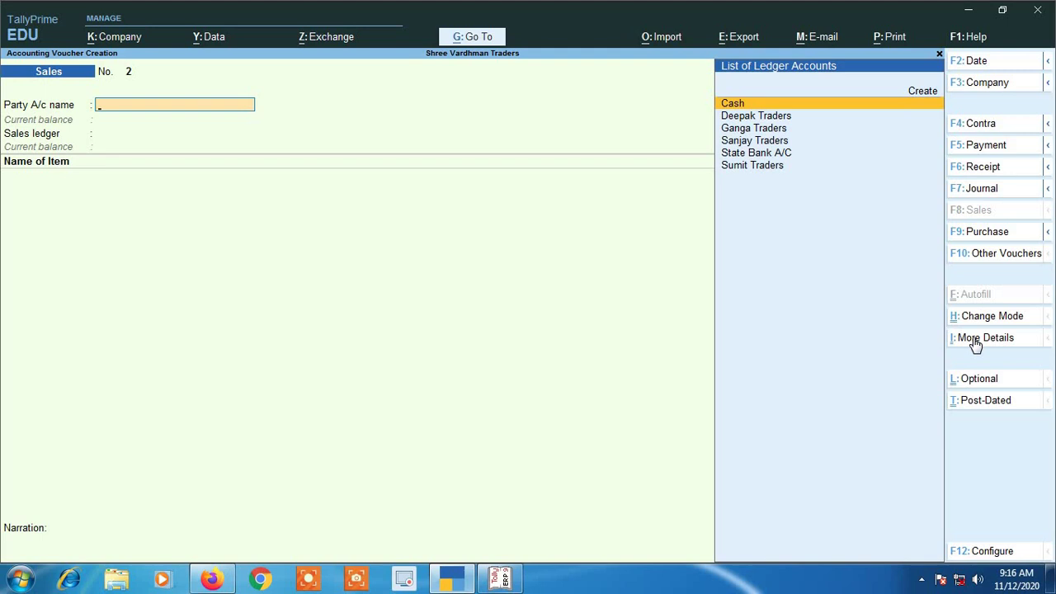
# - View the list of more details available for the Sales voucher and close it without choosing any
pyautogui.click(974, 344)
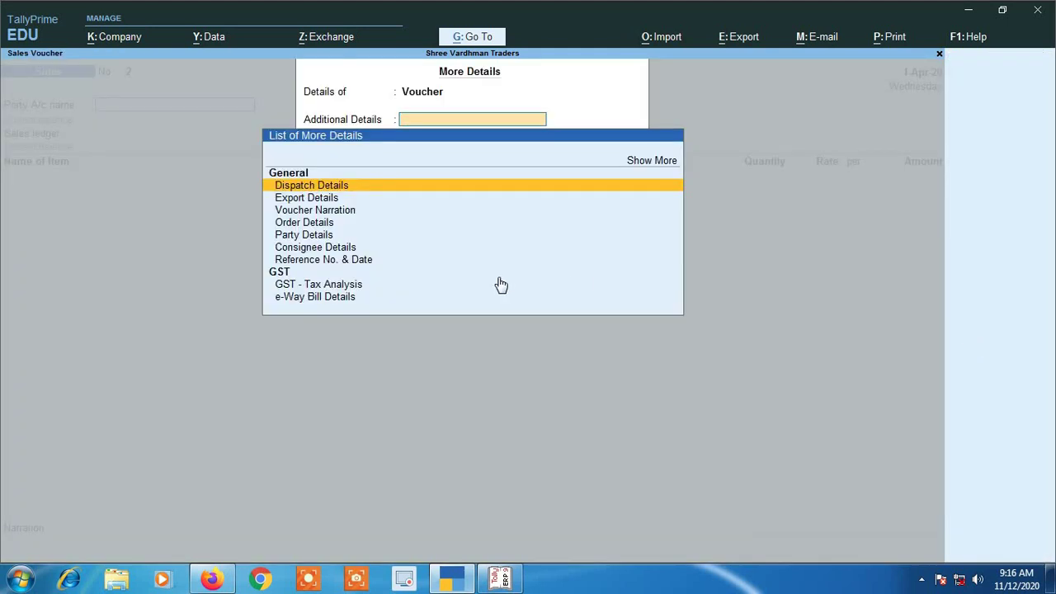
pyautogui.press('Escape')
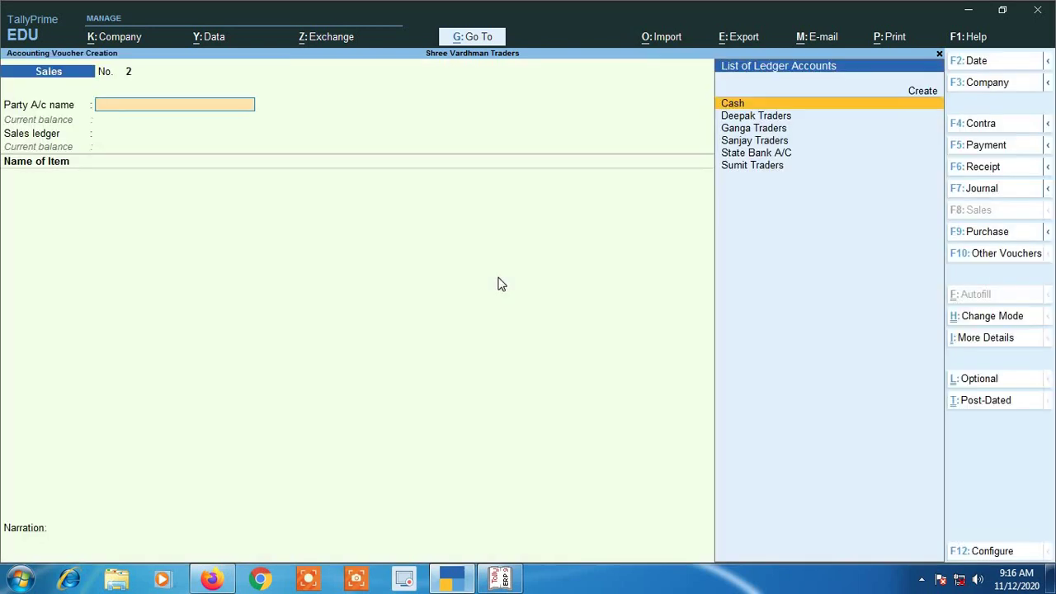
# - Mark the Sales voucher as Optional and back to Regular, and switch Post-Dated on and off
pyautogui.click(981, 383)
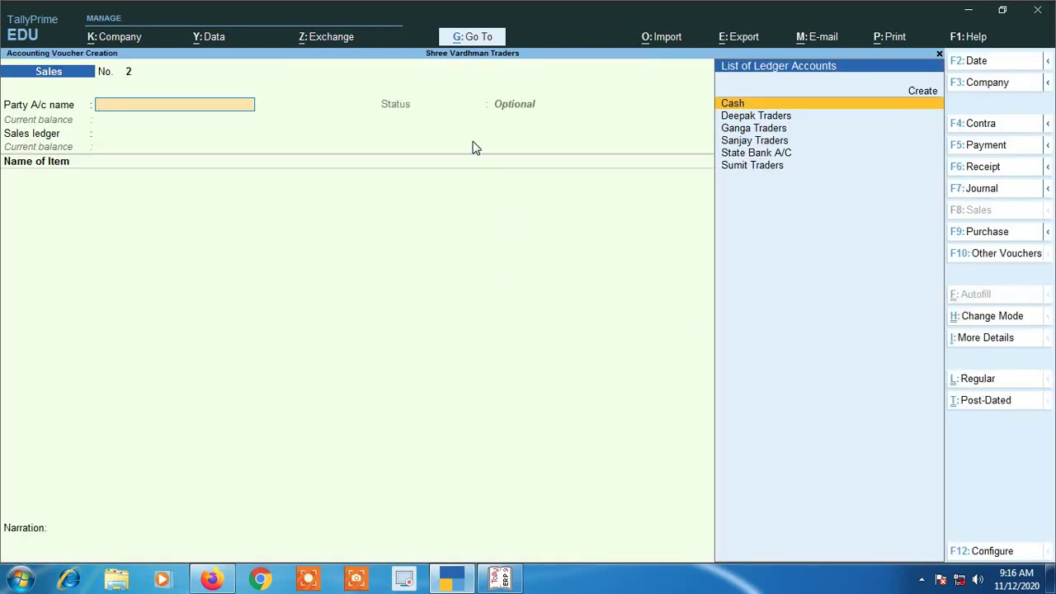
pyautogui.click(977, 386)
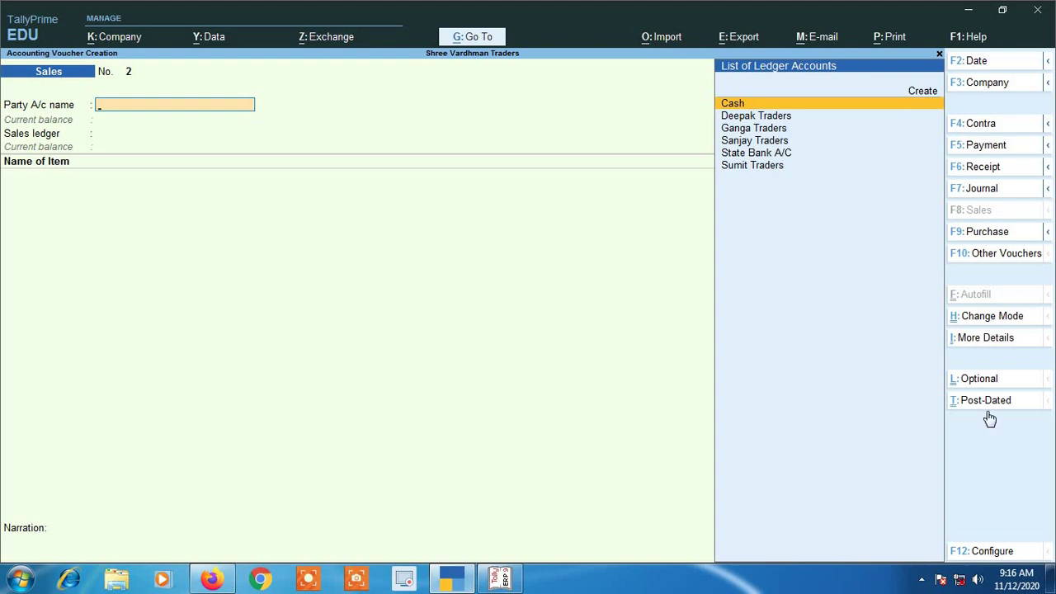
pyautogui.click(986, 401)
pyautogui.click(977, 404)
# - View the list of other voucher types and return to the Sales voucher without changing the type
pyautogui.click(992, 258)
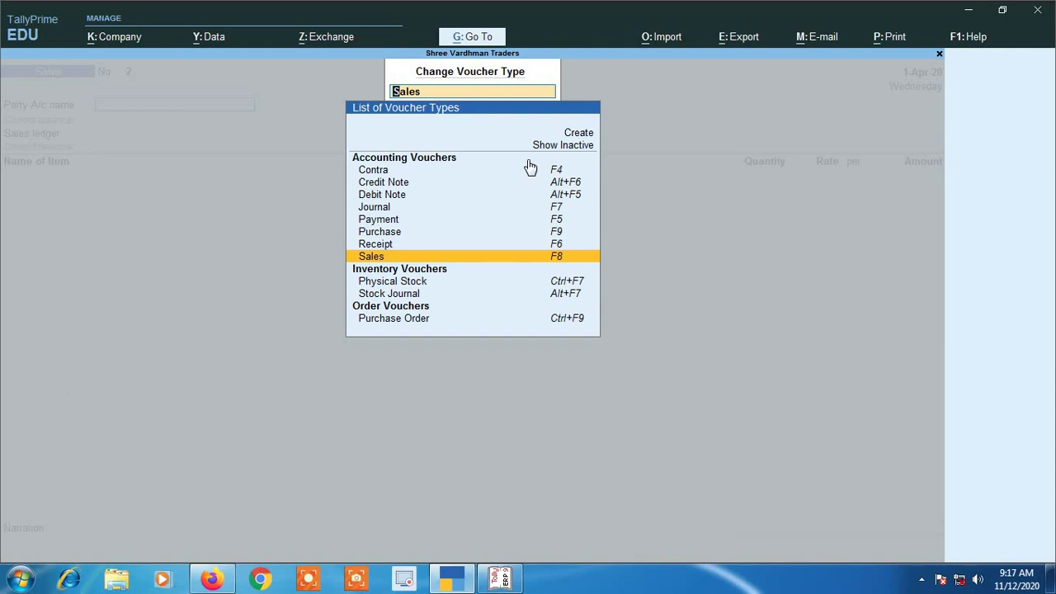
pyautogui.press('Escape')
pyautogui.press('Escape')
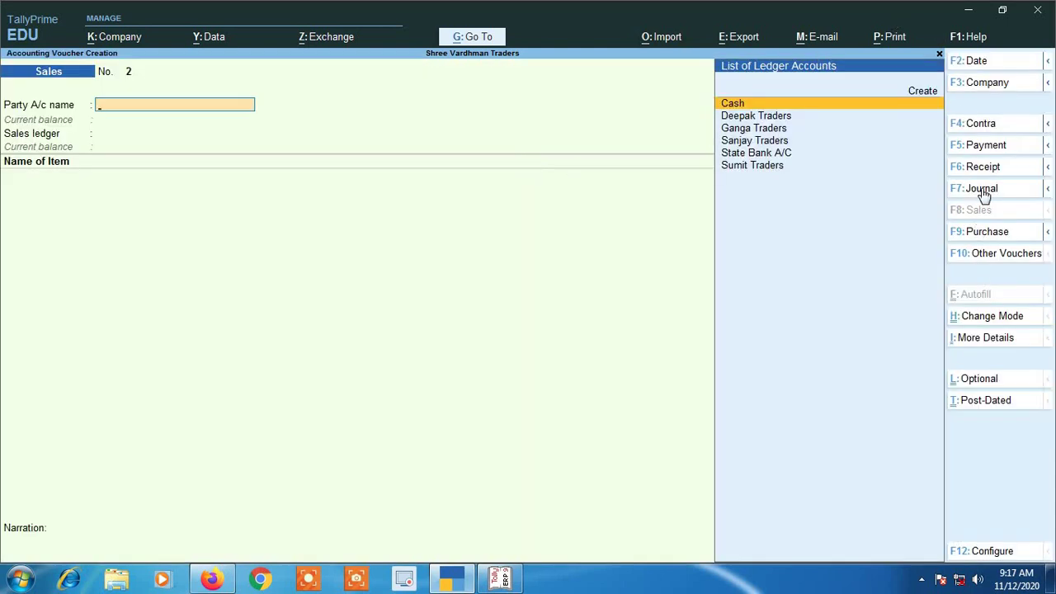
# - Search the voucher types for "Deliv" to find Delivery Note, and close the list without choosing it
pyautogui.click(994, 259)
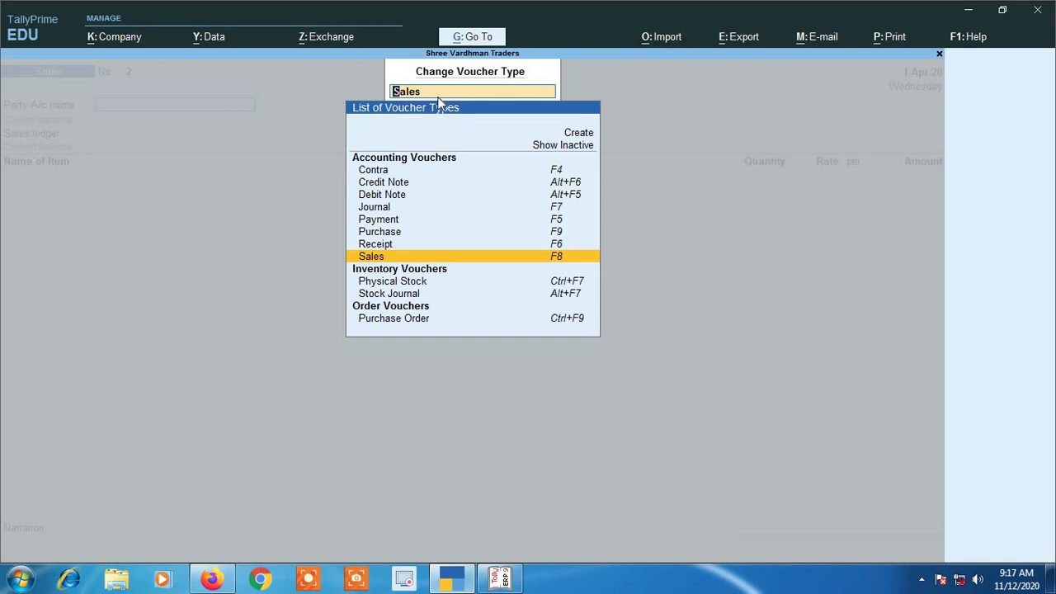
pyautogui.write('De')
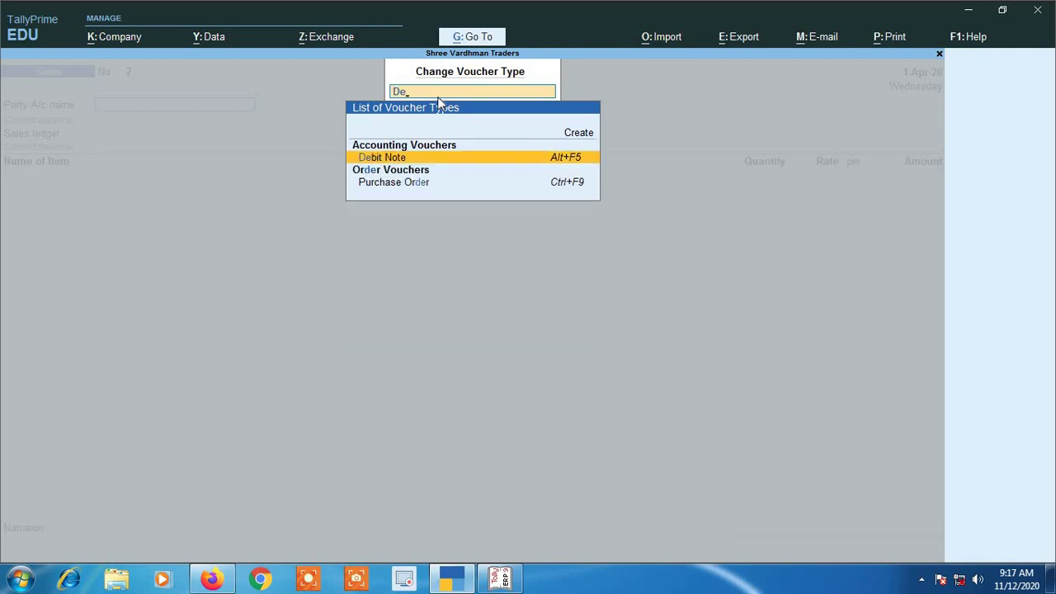
pyautogui.write('liv')
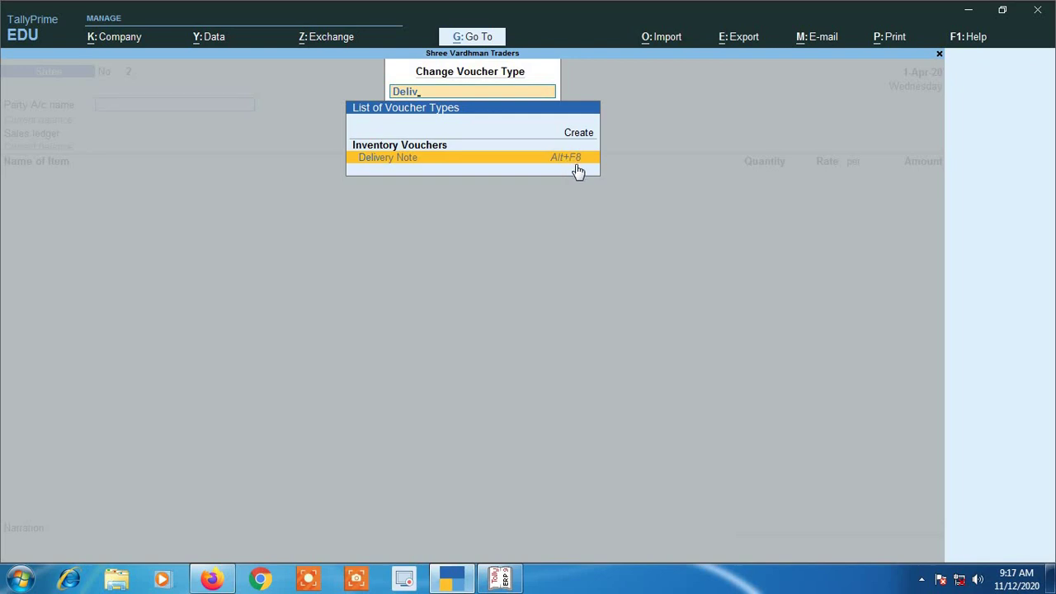
pyautogui.press('BackSpace')
pyautogui.press('BackSpace')
pyautogui.press('BackSpace')
pyautogui.press('BackSpace')
pyautogui.press('BackSpace')
pyautogui.press('Escape')
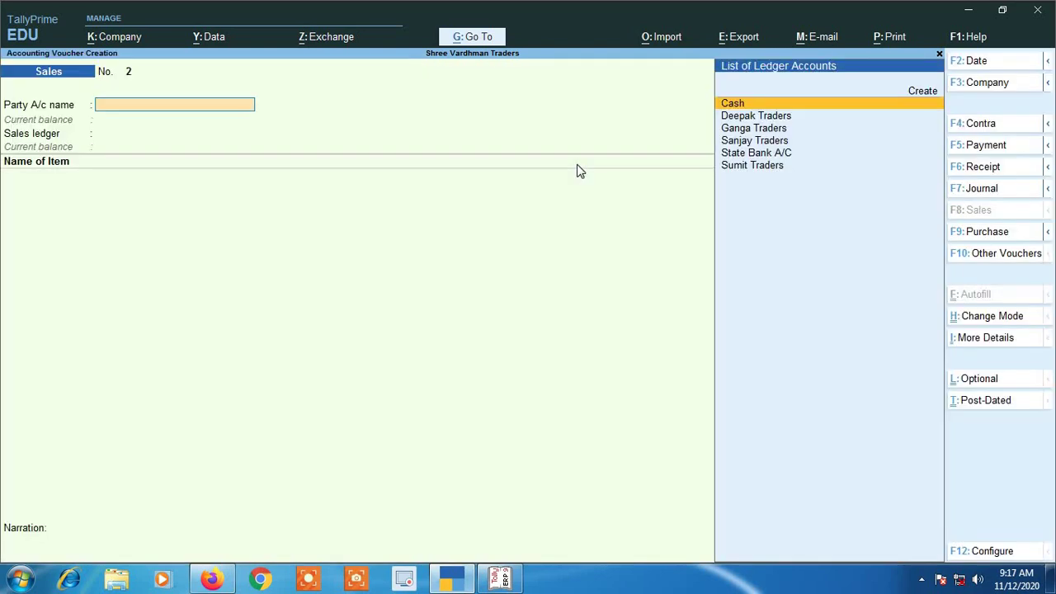
# - Search the other voucher types for "Deliver" and return to the Sales voucher without changing the type
pyautogui.click(987, 261)
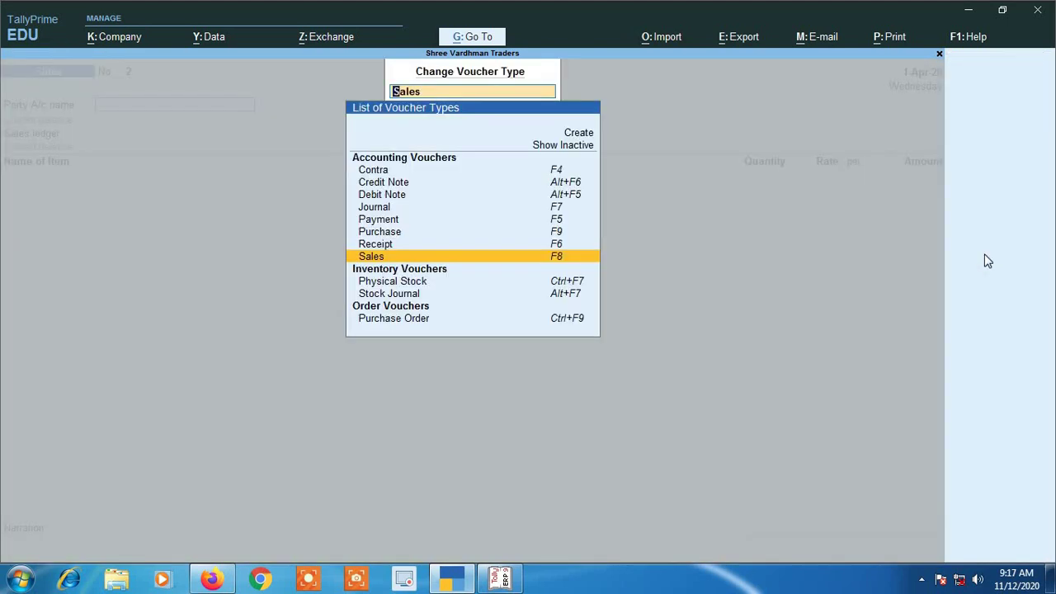
pyautogui.write('Deli')
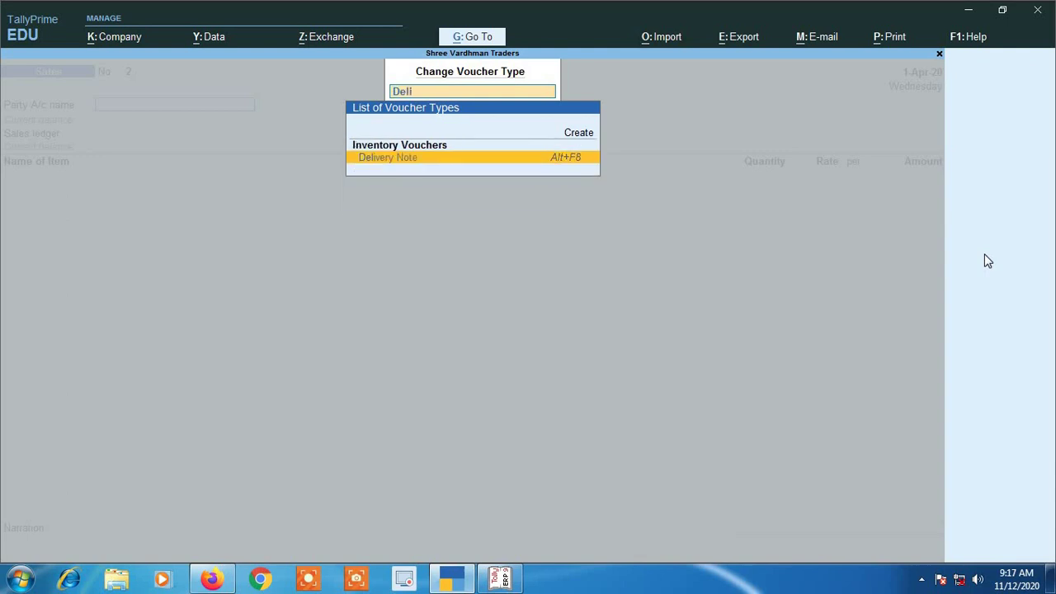
pyautogui.write('ver')
pyautogui.press('Escape')
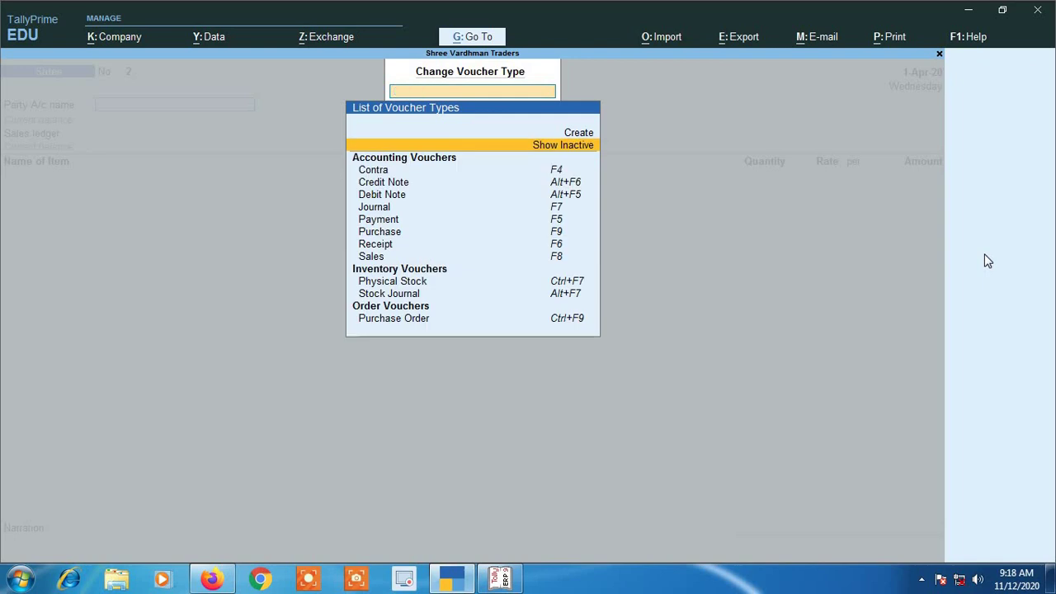
pyautogui.press('Escape')
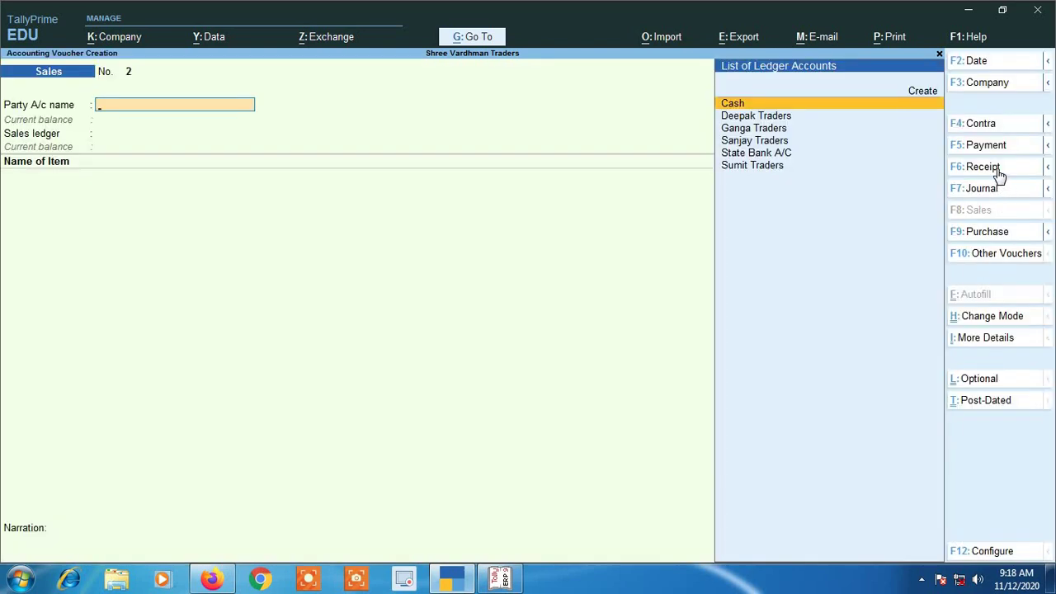
# - Switch through the Purchase, Sales and Journal vouchers, viewing the related voucher types offered for Purchase and Sales
pyautogui.click(987, 236)
pyautogui.click(1049, 235)
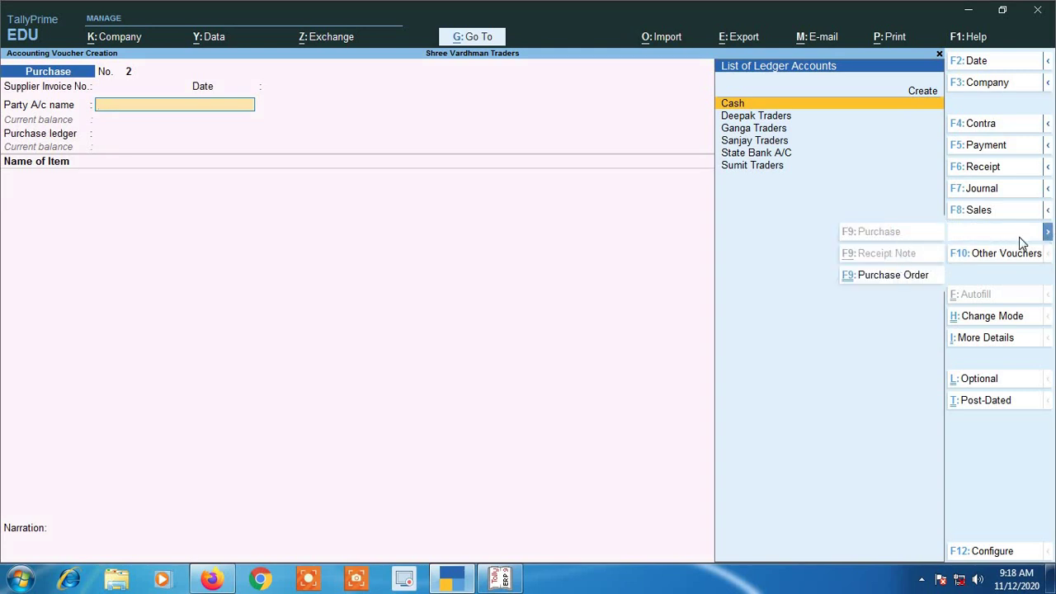
pyautogui.click(981, 216)
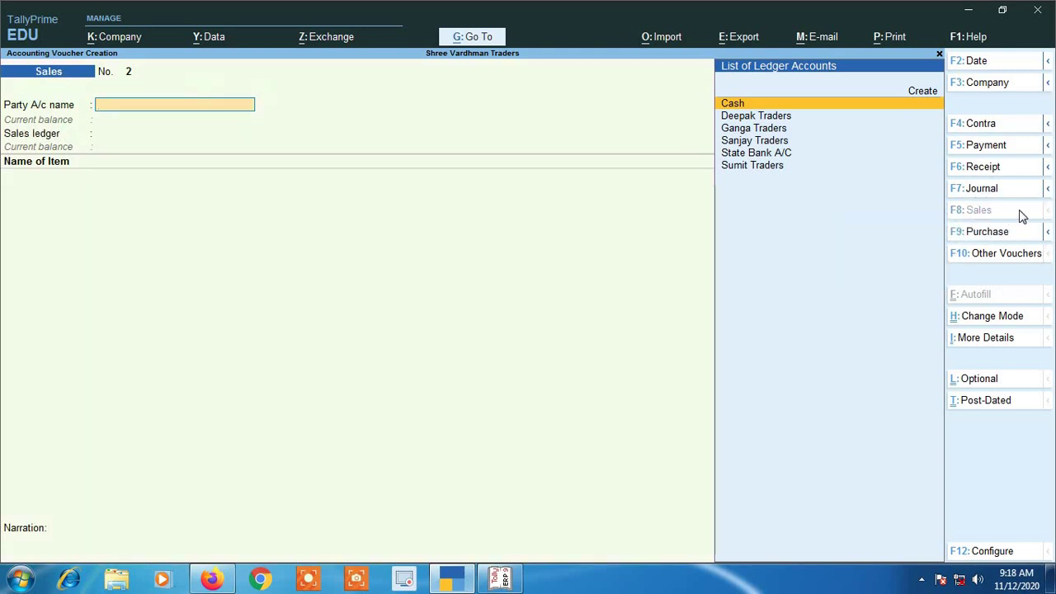
pyautogui.click(981, 189)
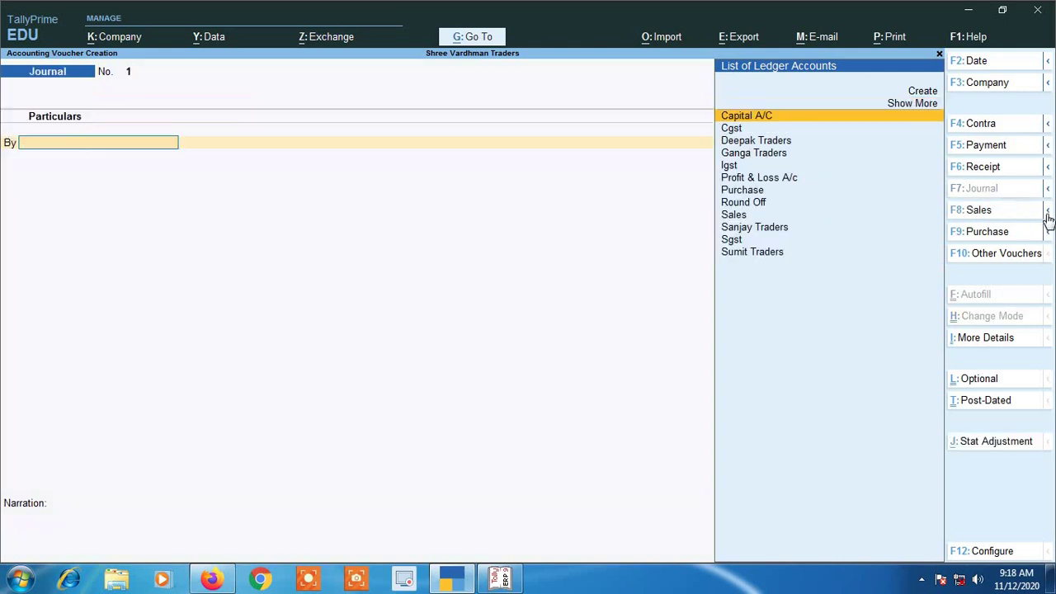
pyautogui.click(1047, 211)
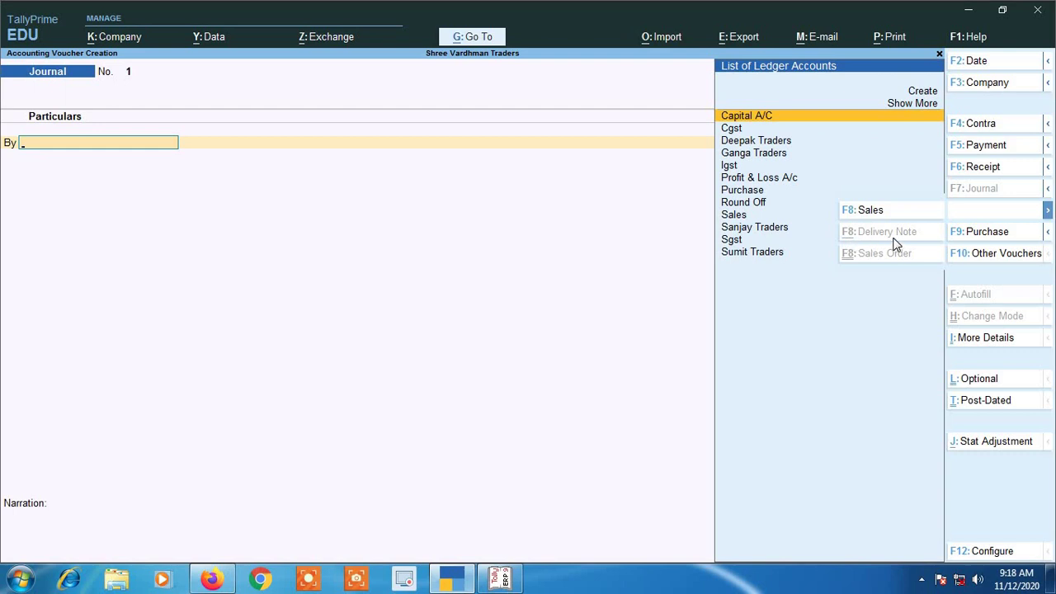
pyautogui.click(1047, 212)
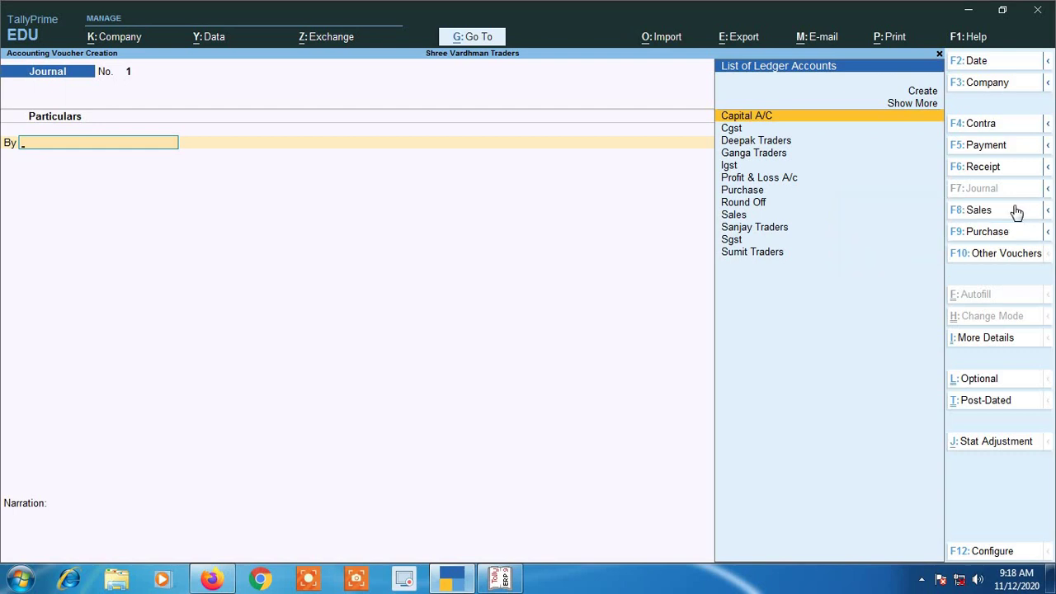
# - Find the Delivery Note voucher type with "Deliver", activate it and open its entry screen
pyautogui.click(1008, 255)
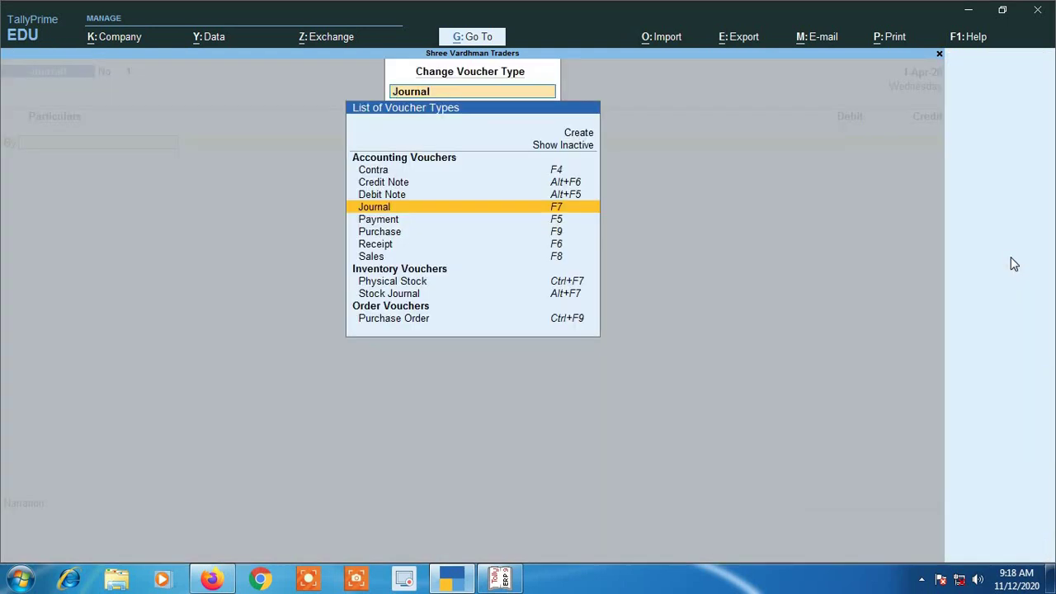
pyautogui.write('Deliver')
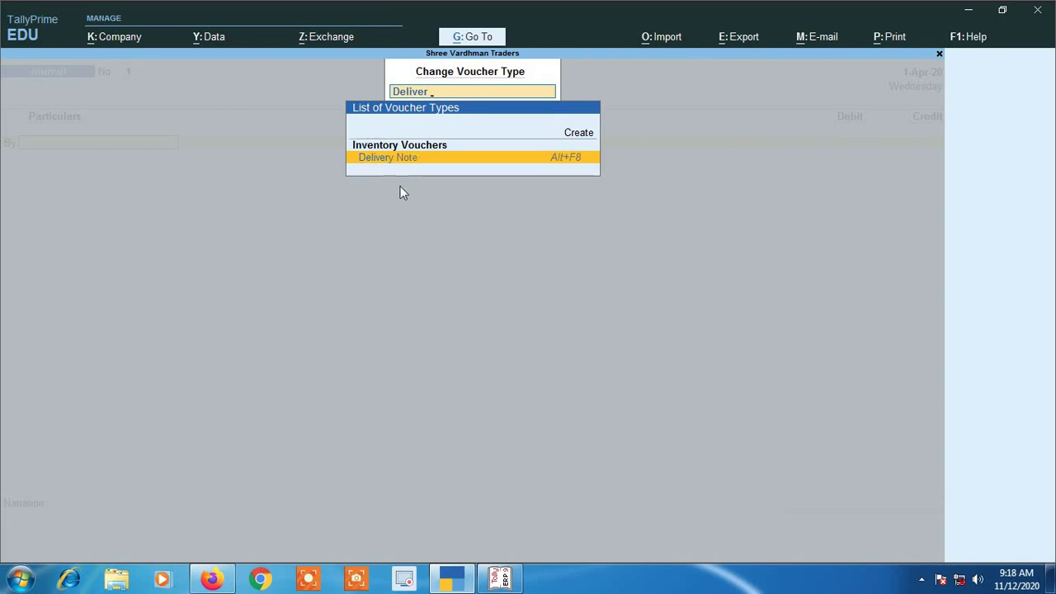
pyautogui.press('Return')
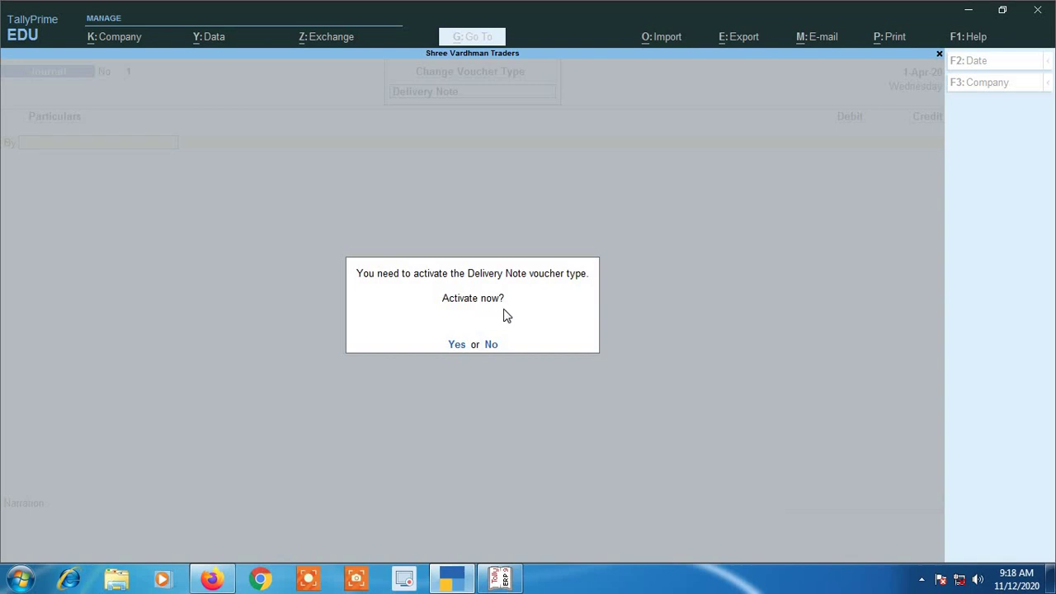
pyautogui.click(458, 345)
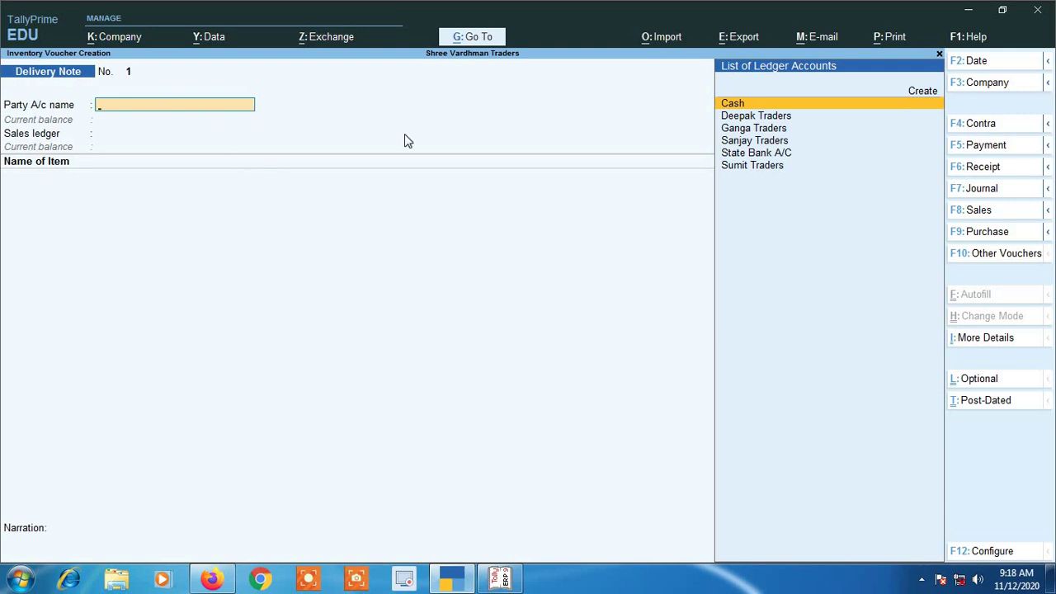
# - Switch to the Sales and Purchase vouchers through their related voucher types, and check whether Delivery Note is available under Sales
pyautogui.click(1048, 211)
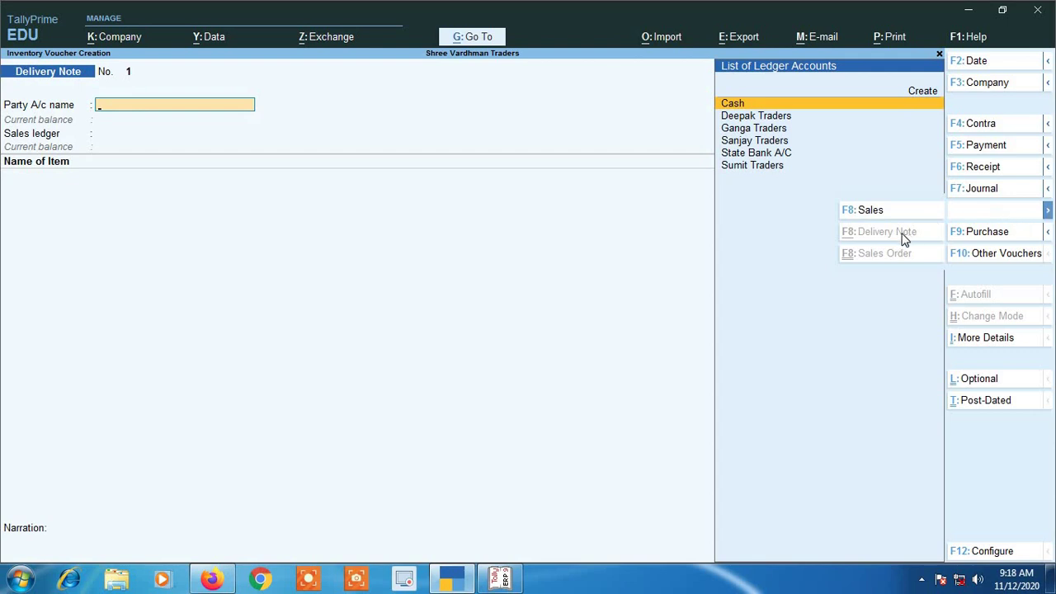
pyautogui.click(927, 213)
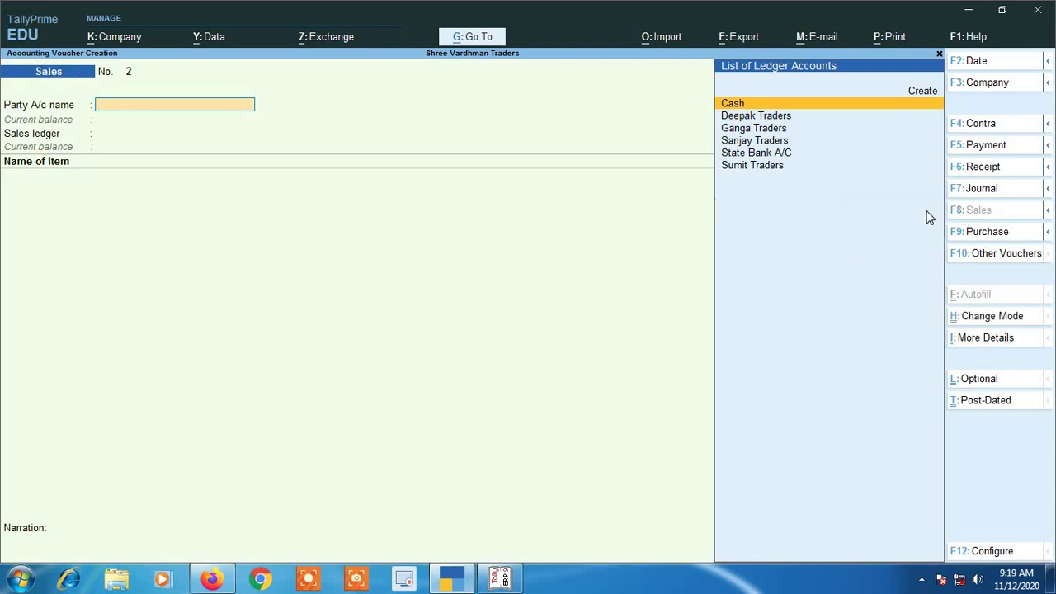
pyautogui.click(1048, 233)
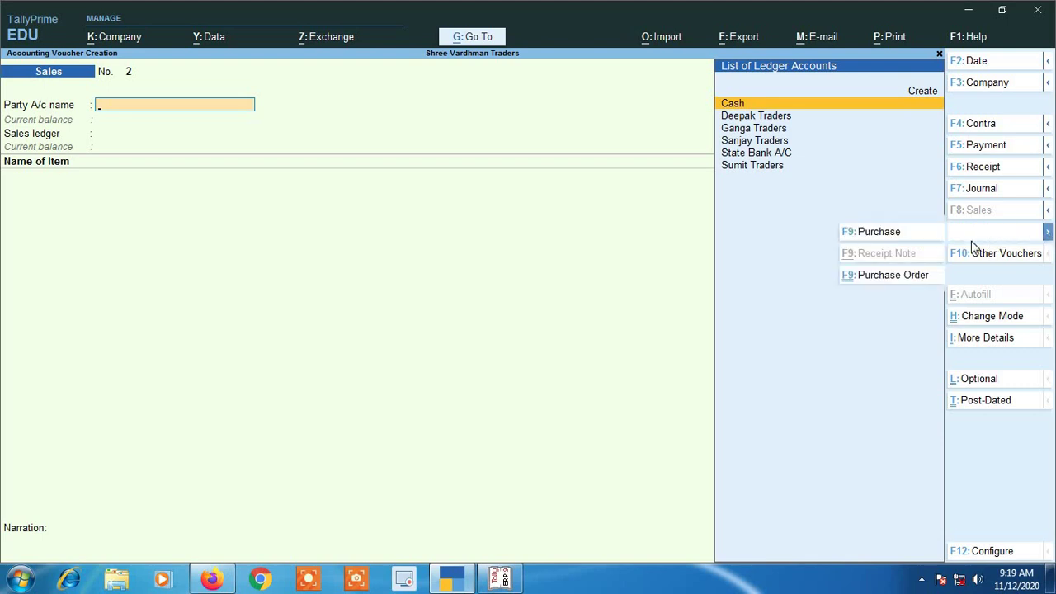
pyautogui.click(879, 232)
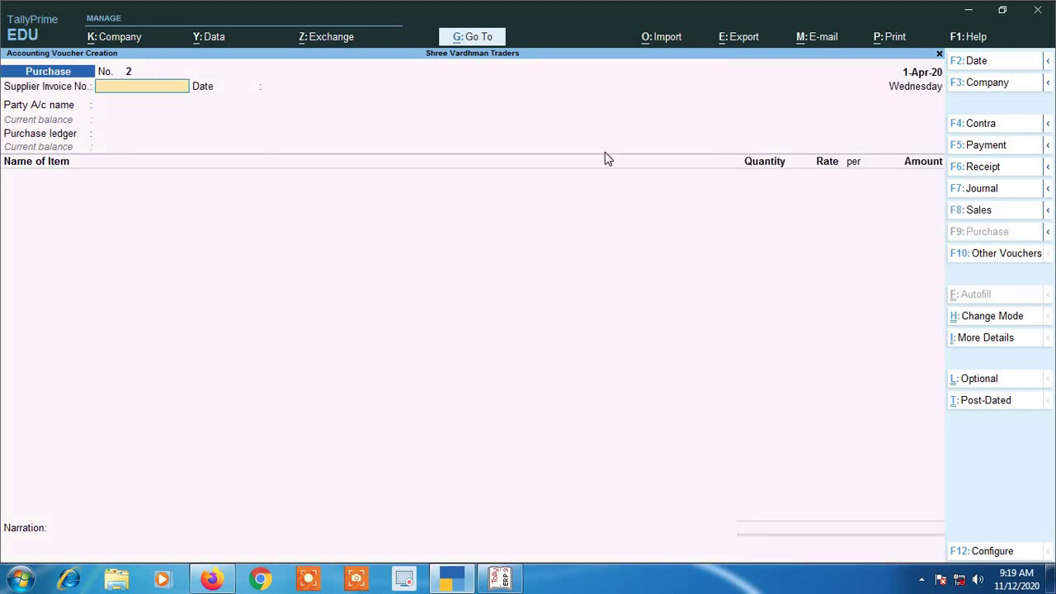
pyautogui.click(1048, 213)
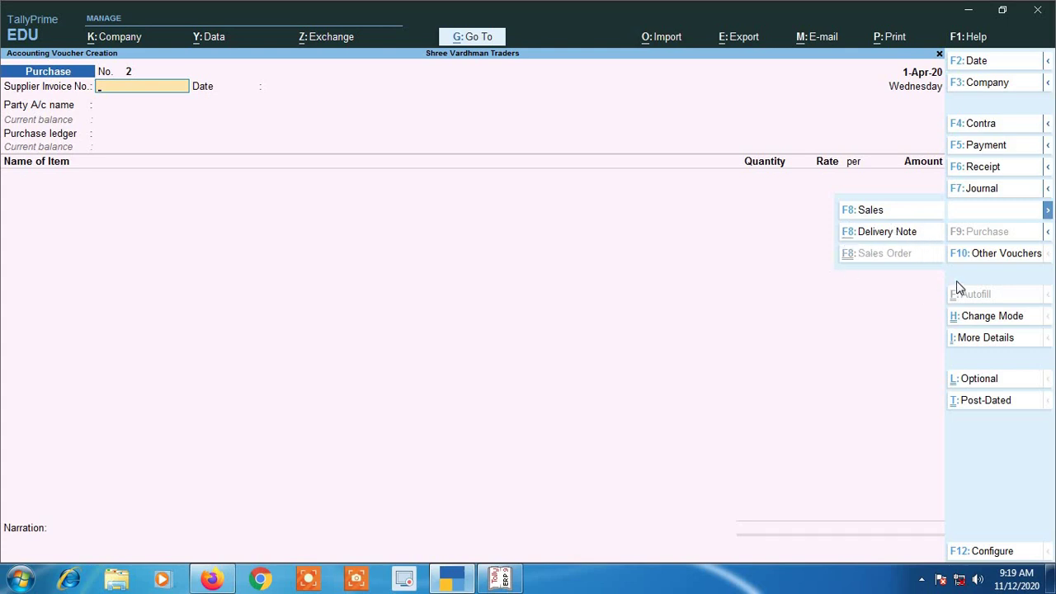
# - View the creation form for a new voucher type from the voucher type list and leave it without creating one
pyautogui.click(993, 260)
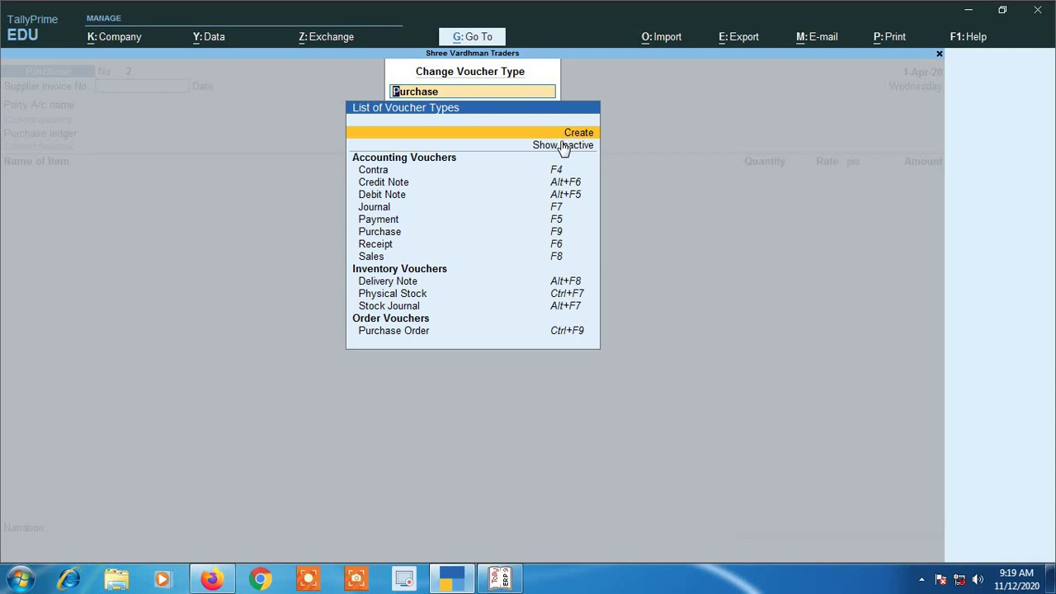
pyautogui.press('Return')
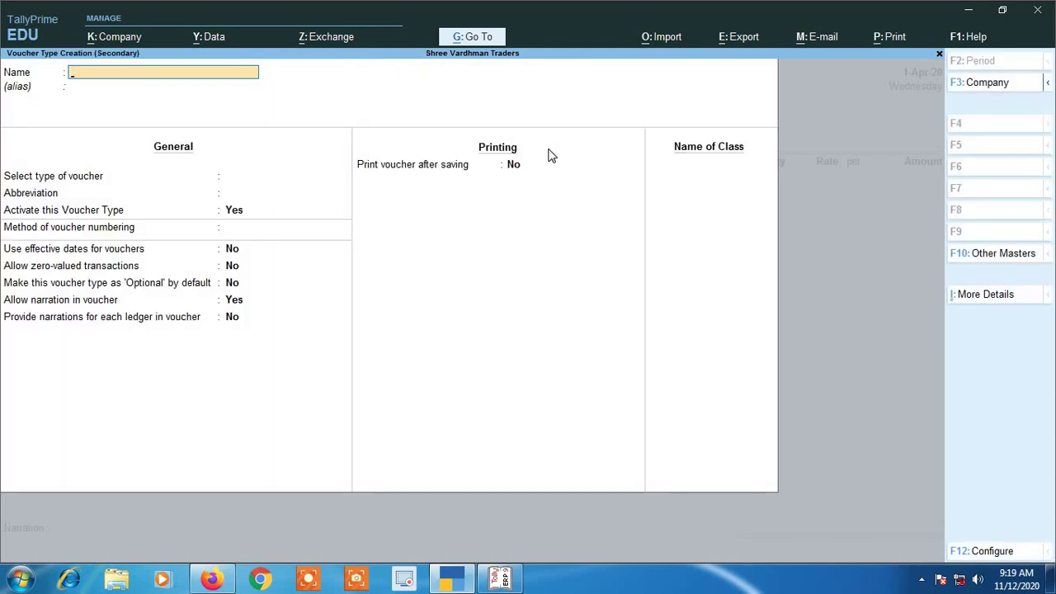
pyautogui.press('Escape')
# - Show the inactive voucher types, find Receipt Note with "Rece", and activate it to open its entry screen
pyautogui.press('Return')
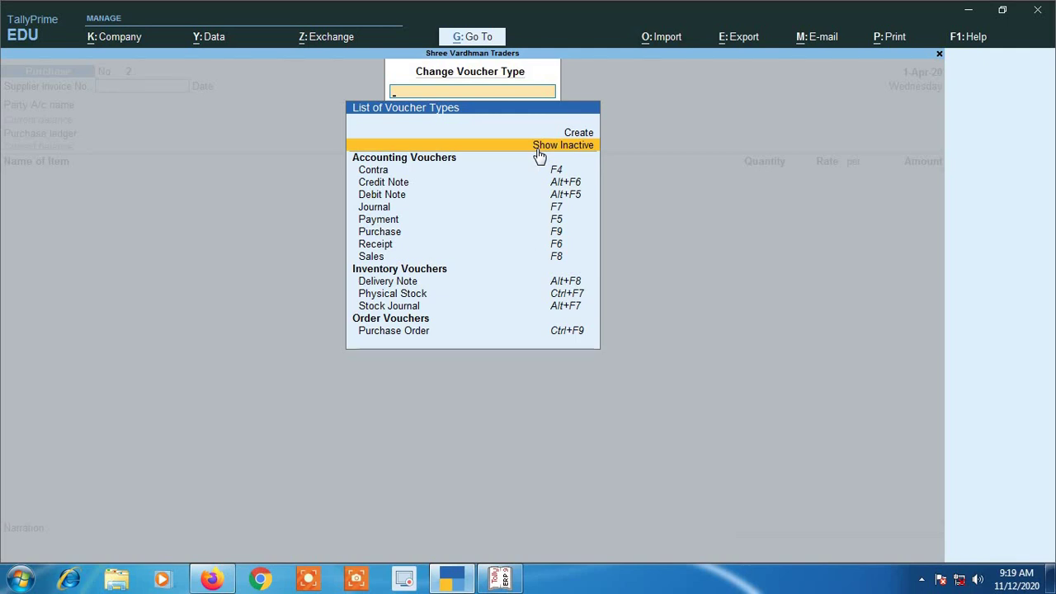
pyautogui.click(594, 155)
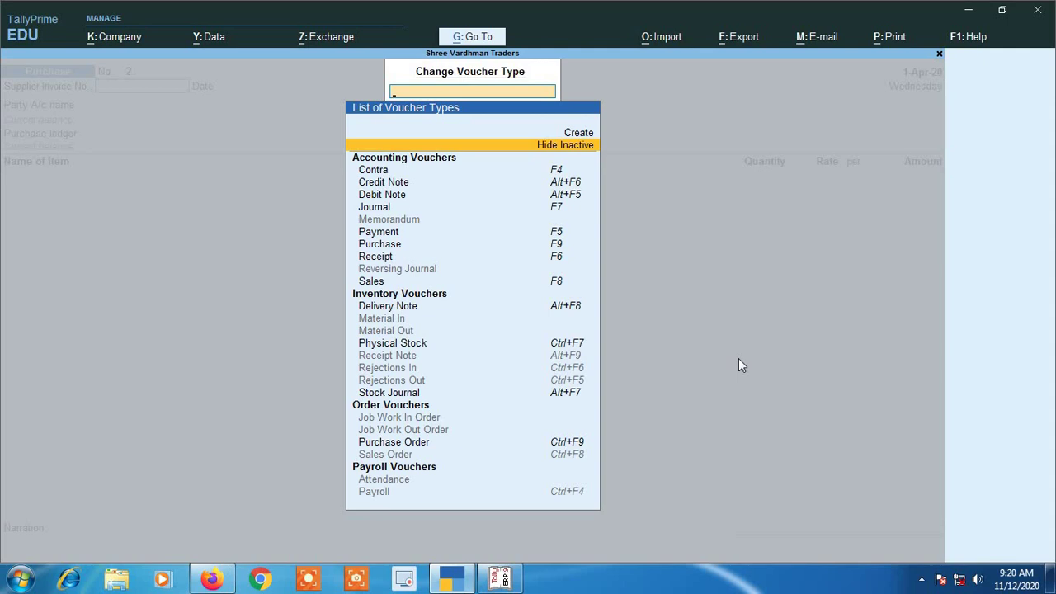
pyautogui.write('Rece')
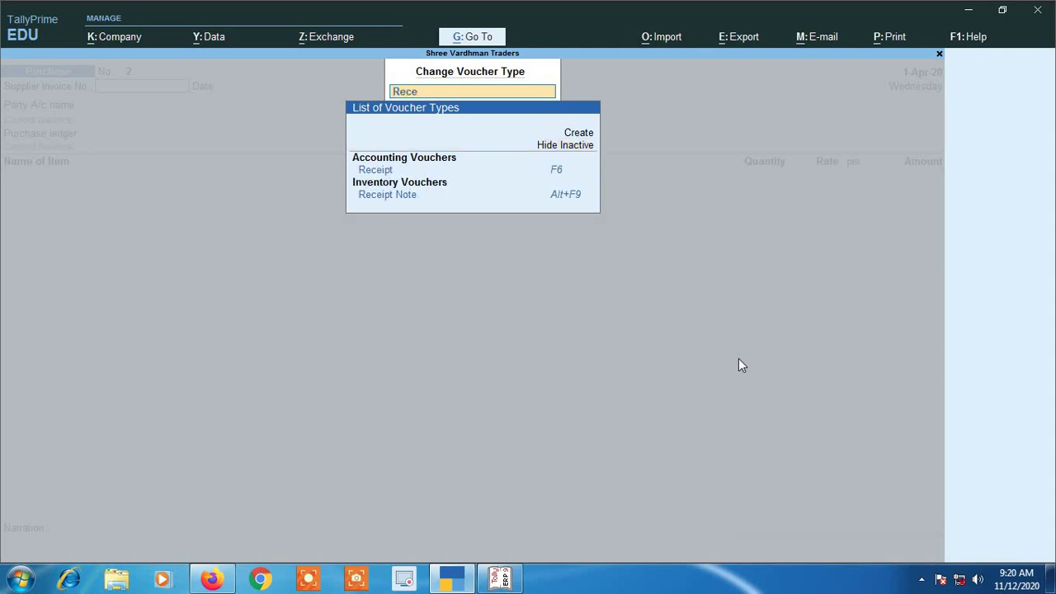
pyautogui.press('Down')
pyautogui.press('Down')
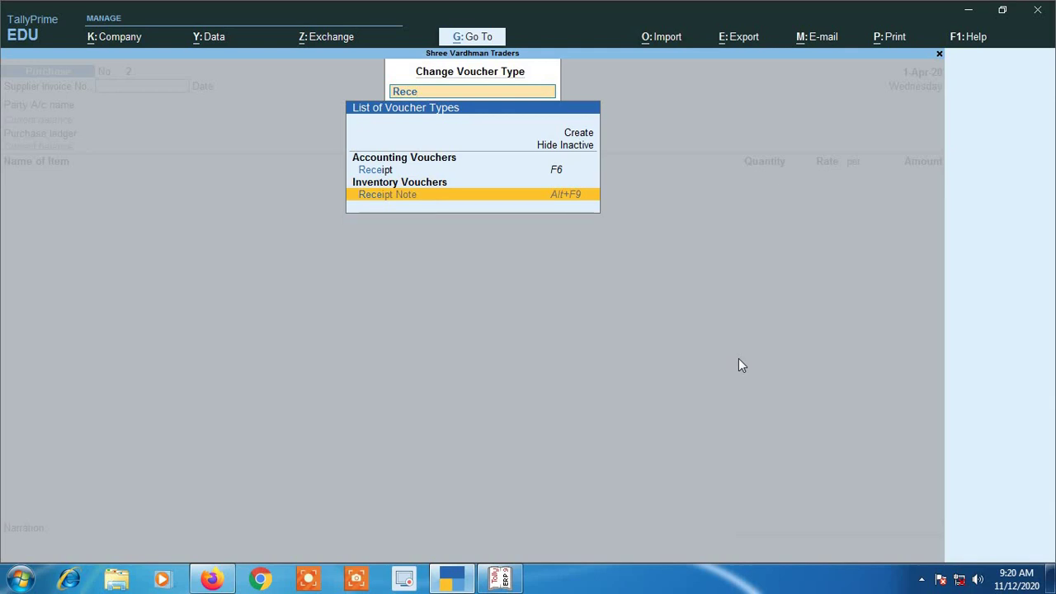
pyautogui.press('Return')
pyautogui.press('y')
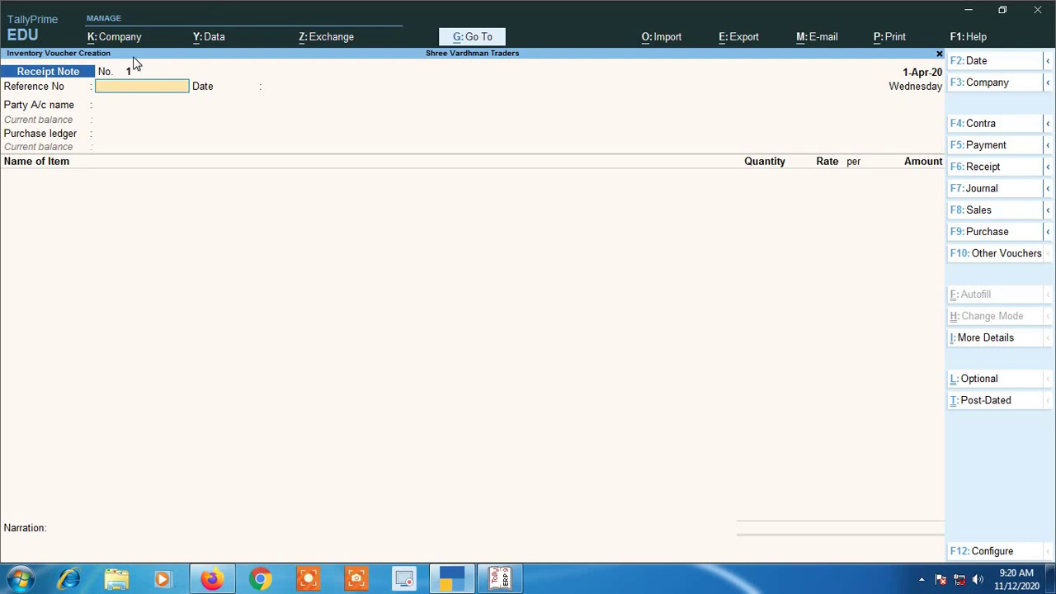
# - View the voucher type list including the inactive types and return to the Receipt Note voucher
pyautogui.click(999, 263)
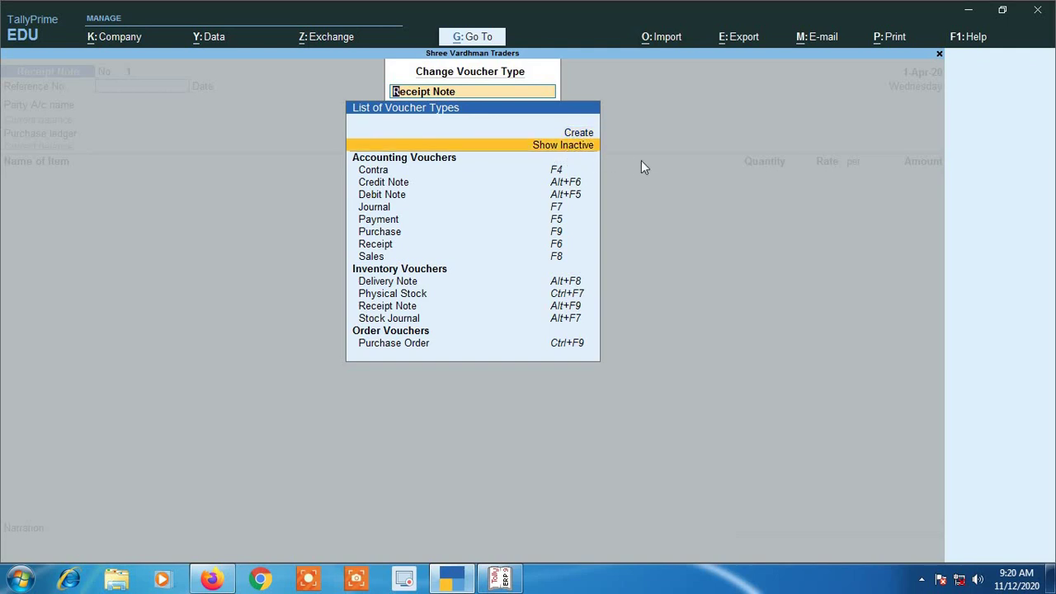
pyautogui.press('Return')
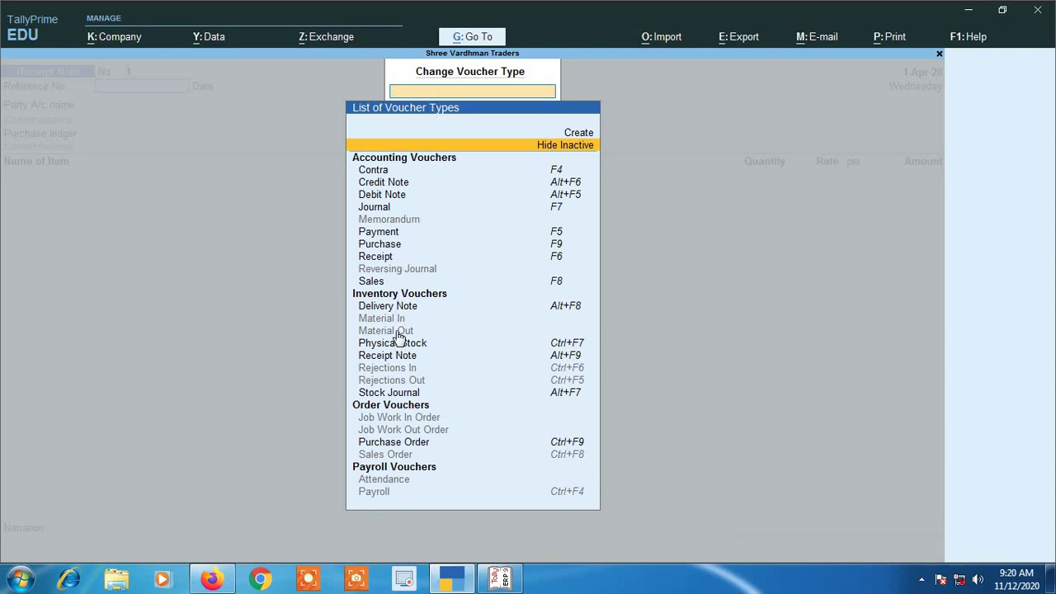
pyautogui.hotkey('alt', 'F9')
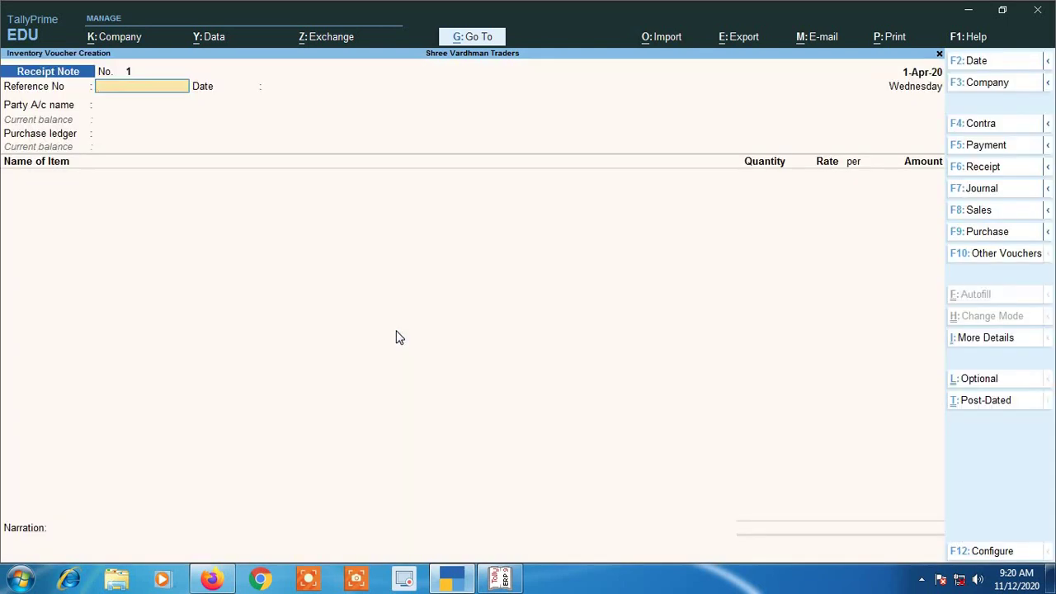